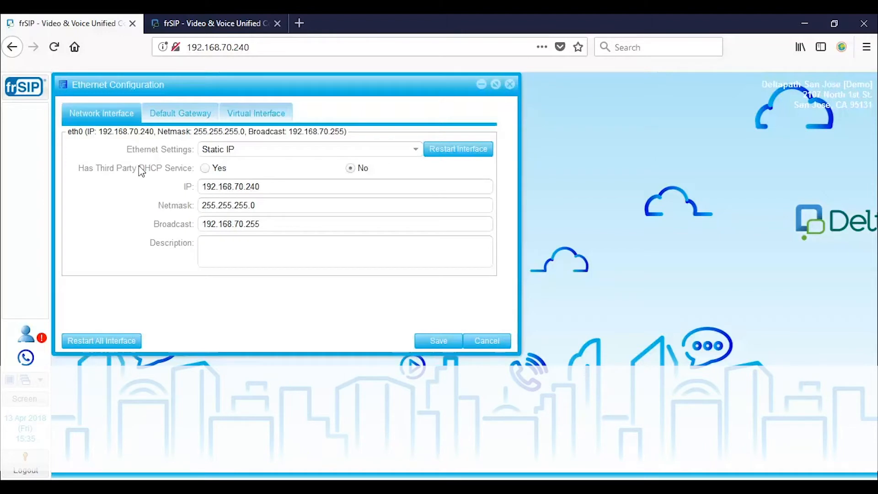
click(416, 153)
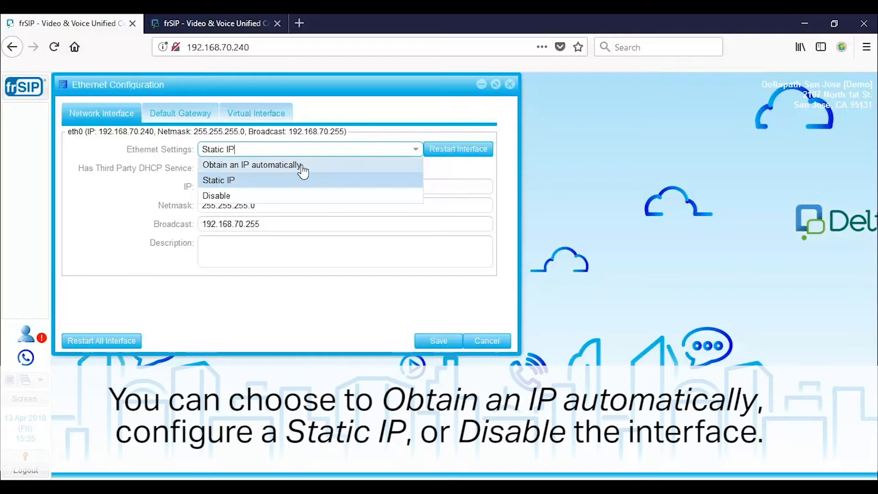
click(252, 183)
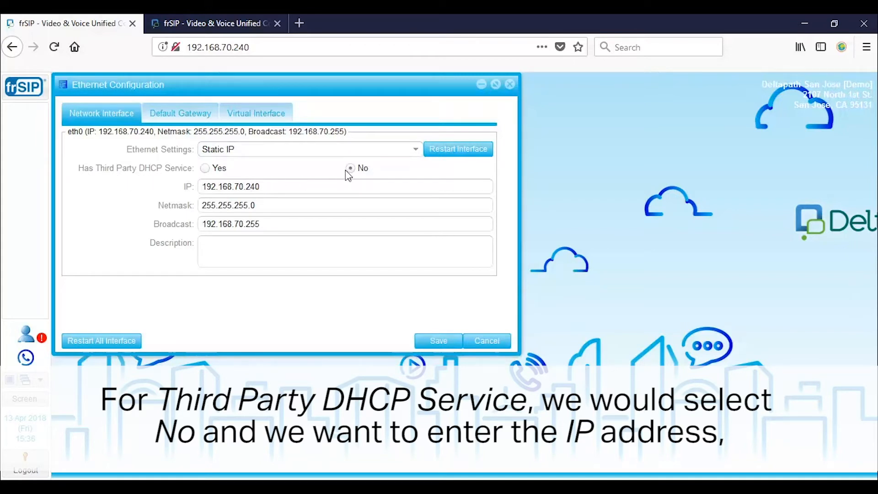
triple_click(275, 186)
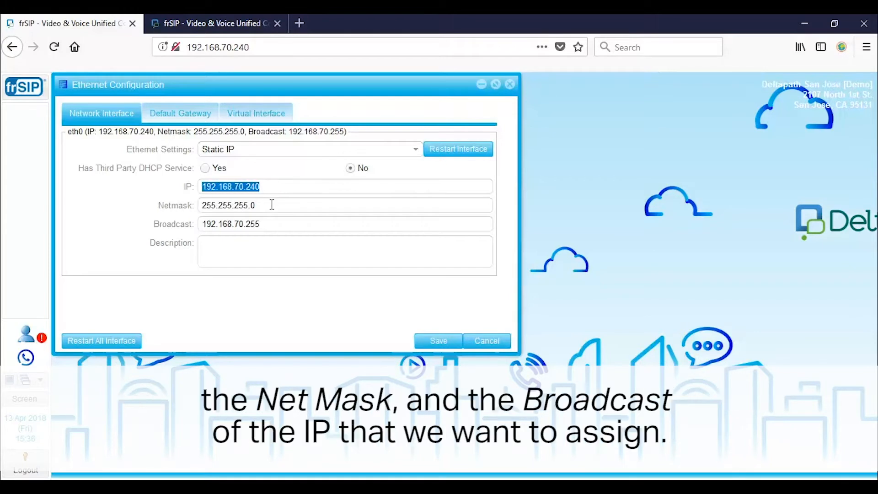
triple_click(272, 205)
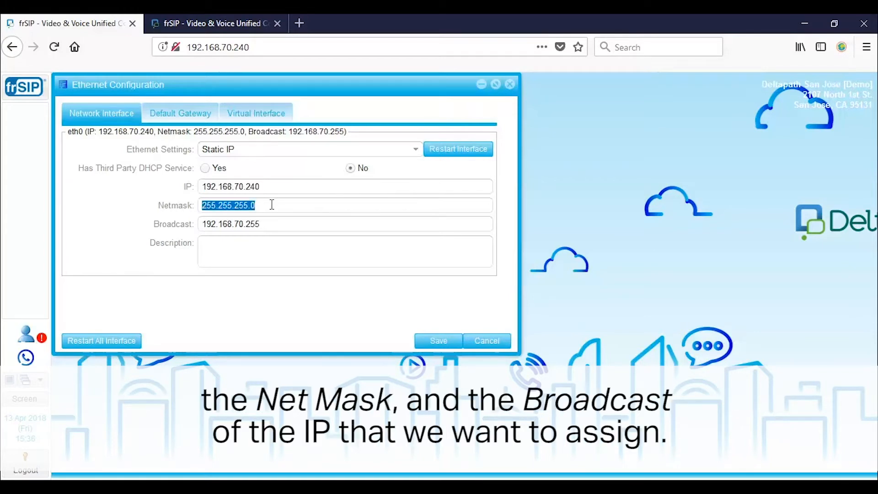
triple_click(291, 224)
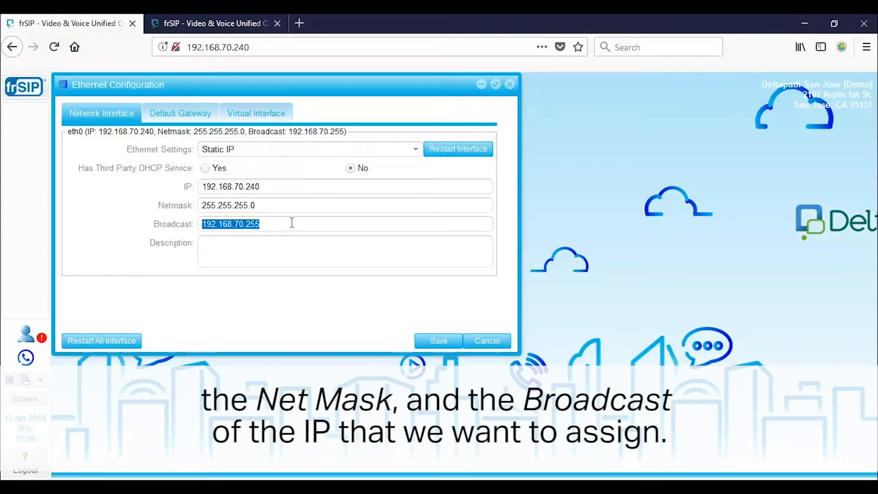
click(295, 223)
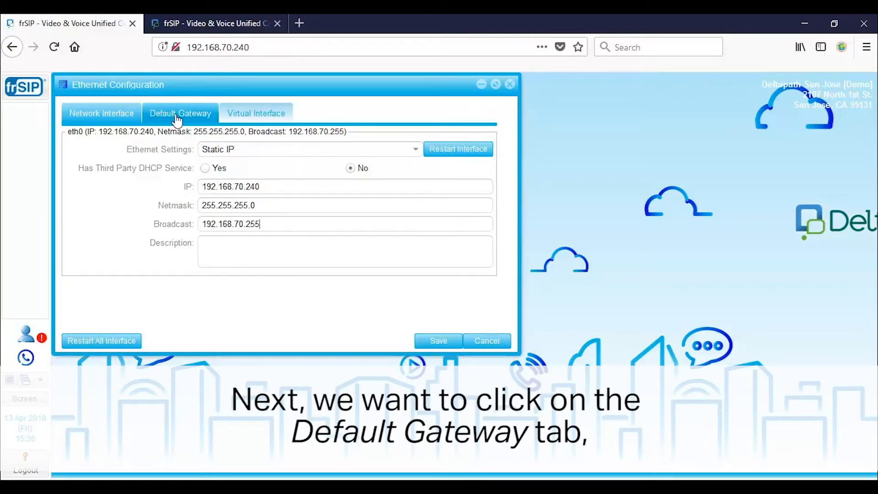
Set the default gateway's network interface to eth0 on the Default Gateway settings.
click(178, 122)
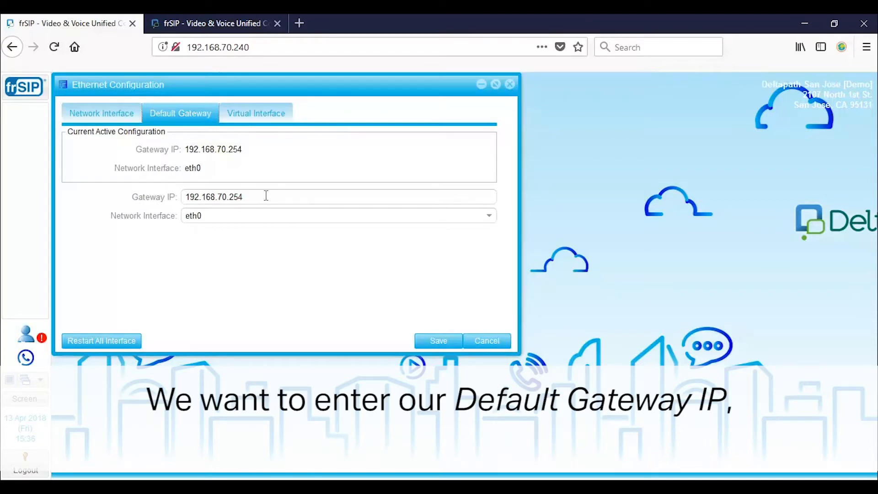
click(495, 222)
click(359, 232)
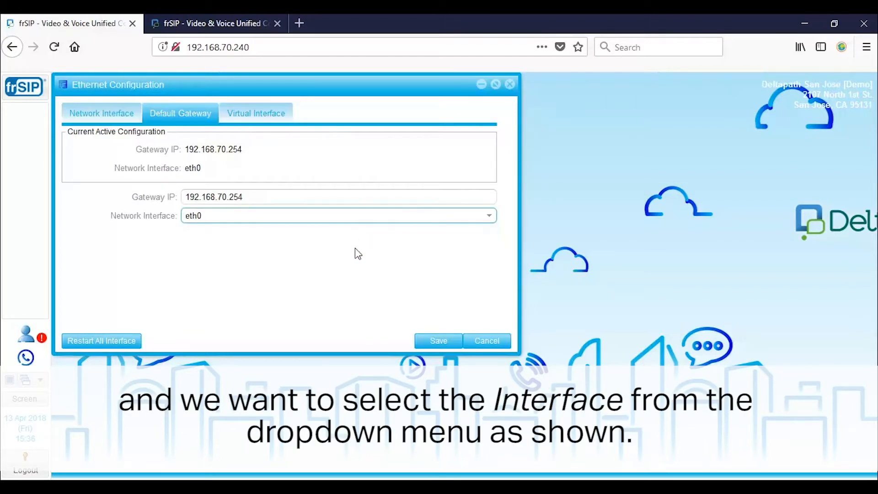
click(352, 255)
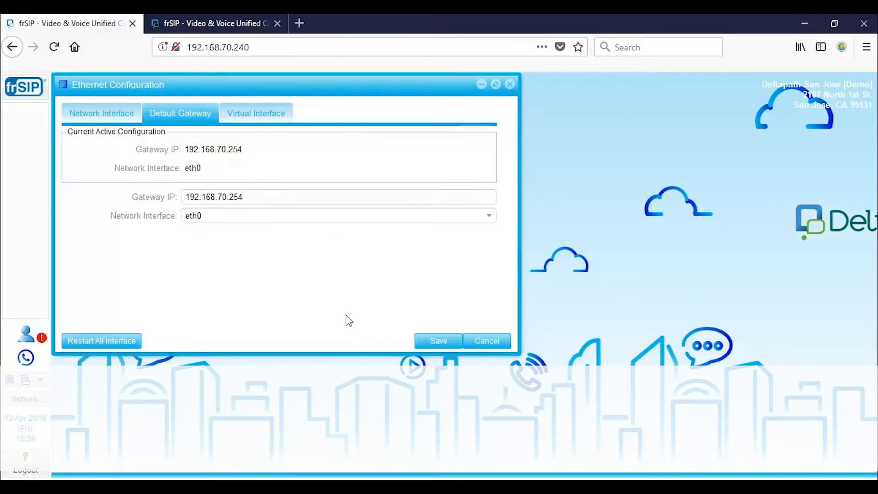
Save the Ethernet configuration, confirm the notice, and close the Ethernet Configuration window.
click(438, 342)
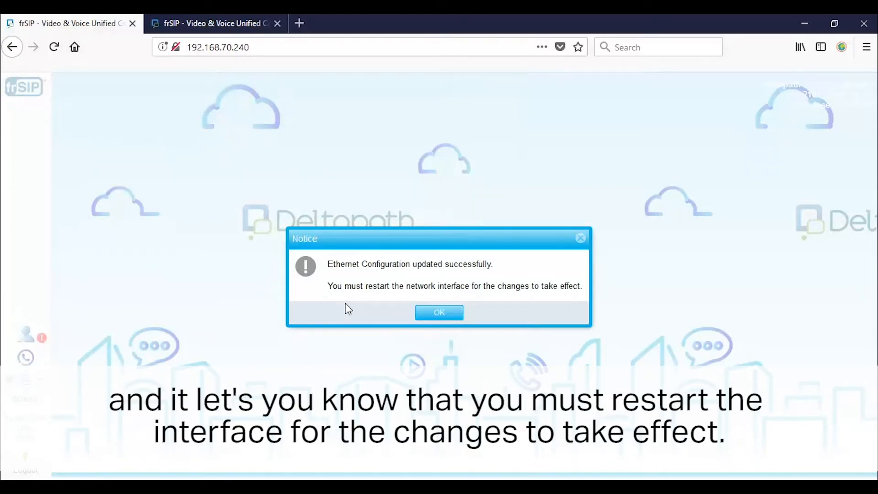
click(440, 316)
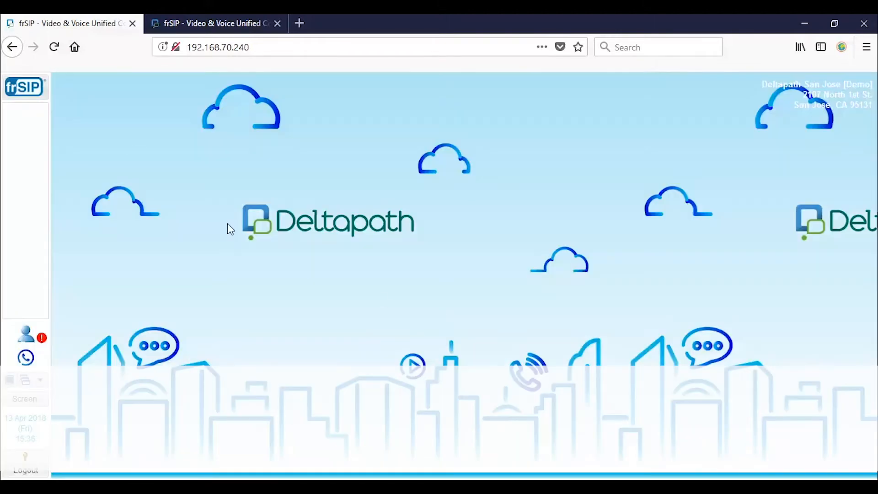
click(24, 91)
click(153, 140)
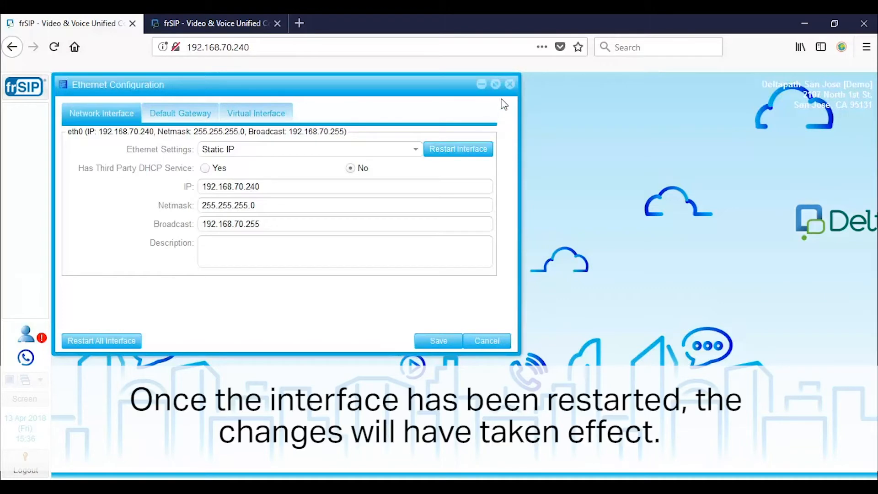
click(510, 84)
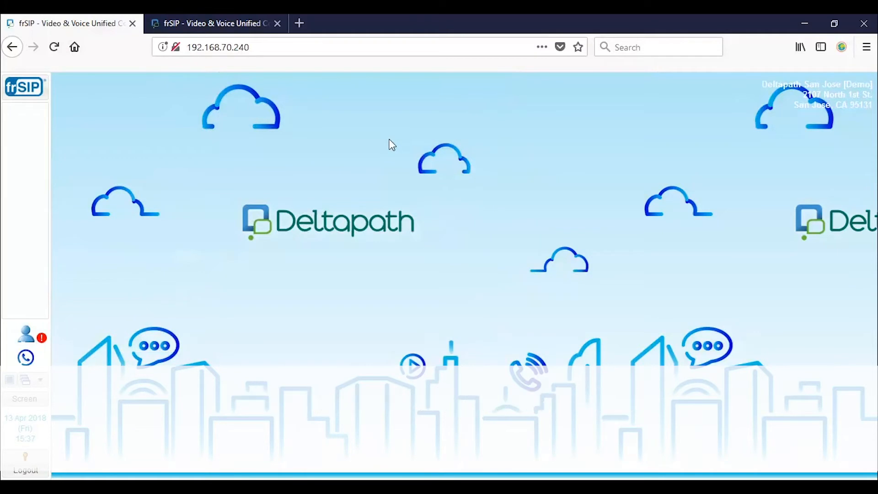
Open Network DNS and save primary server 8.8.8.8 and secondary server 4.2.2.2.
click(37, 90)
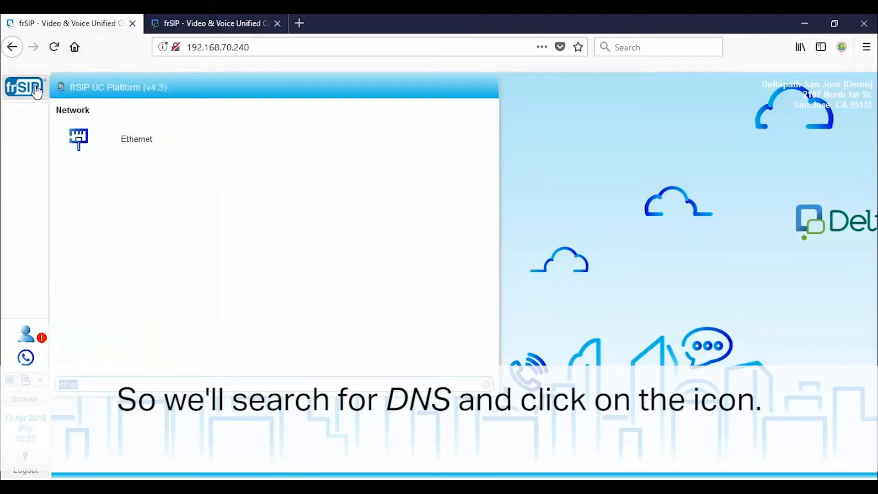
text(dns)
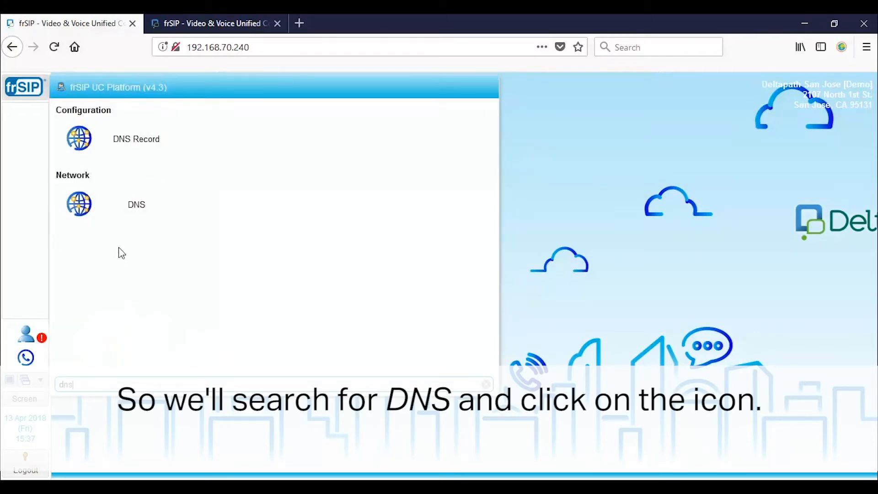
click(127, 215)
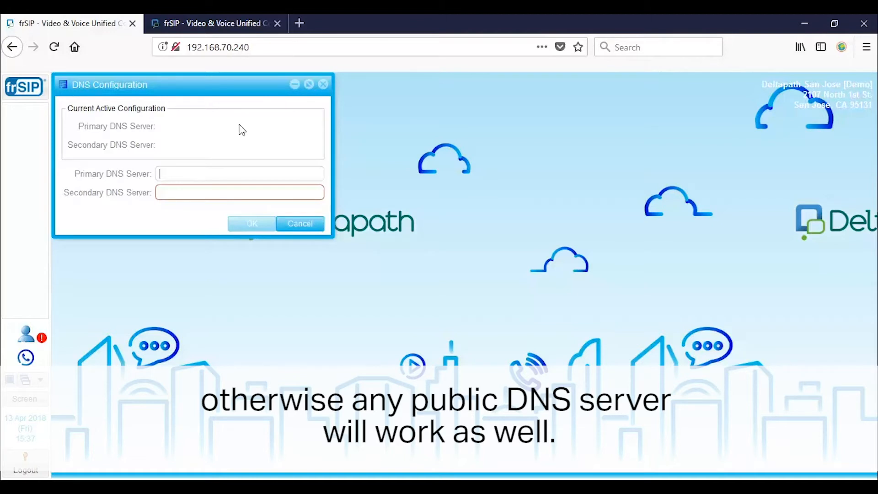
text(.8.8.8)
click(217, 193)
text(4.2.2.2)
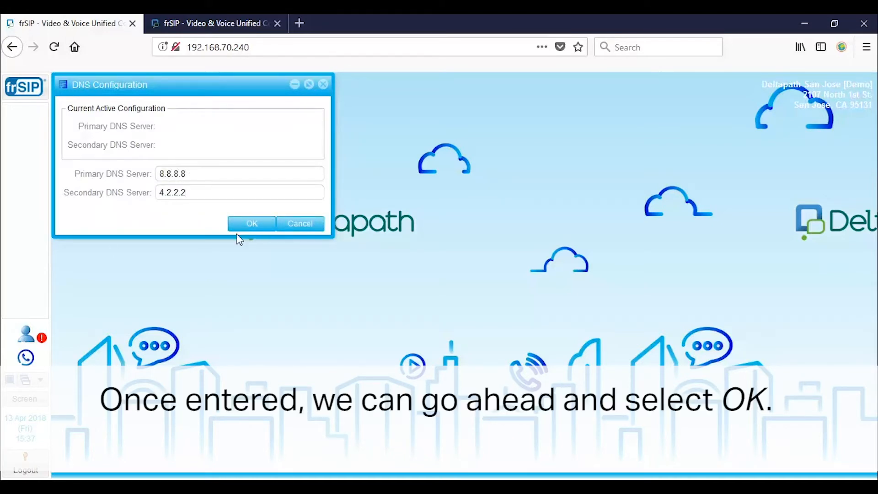
click(260, 229)
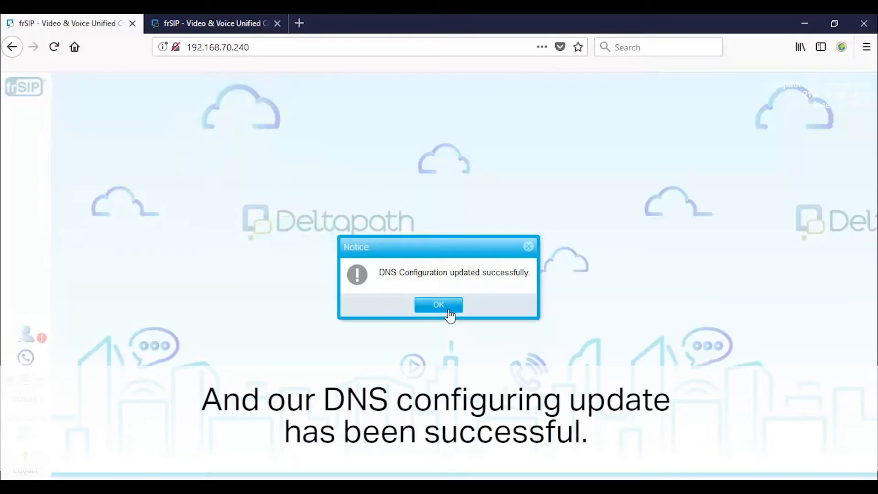
click(449, 310)
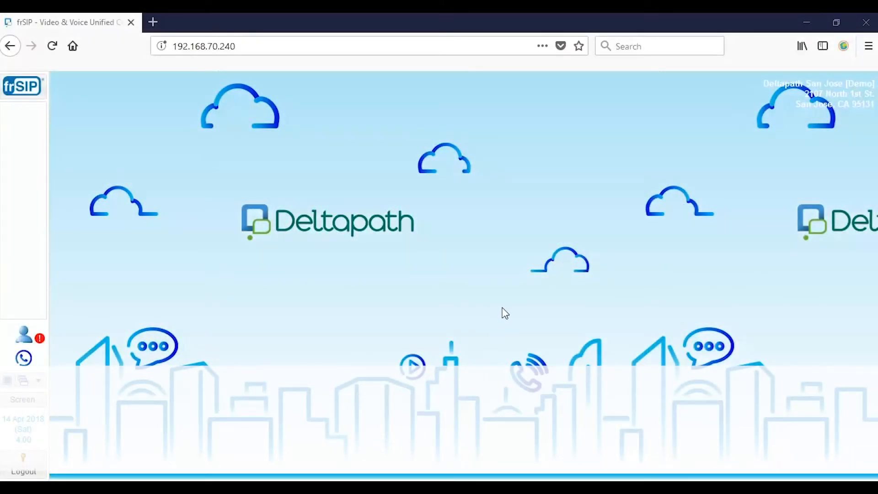
Find and open General Settings via a 'gener' search, and enlarge its window.
click(33, 90)
scroll(375, 243, down, 12)
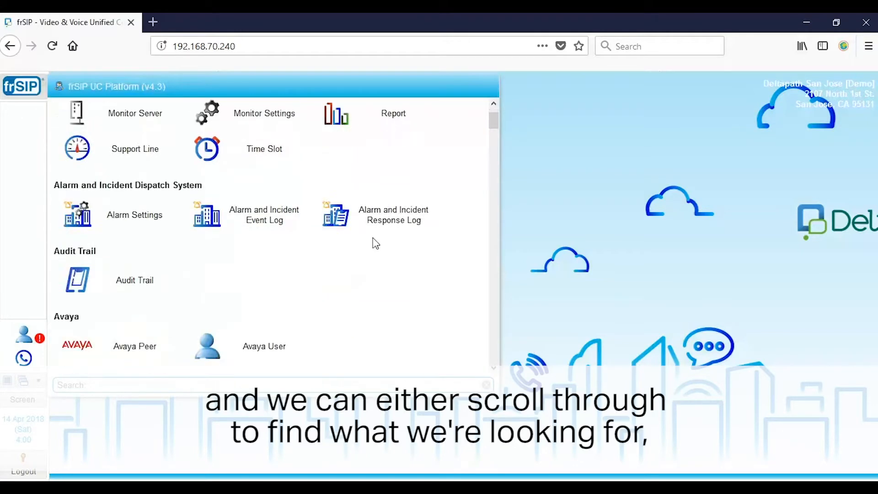
scroll(380, 252, down, 3)
scroll(380, 245, up, 15)
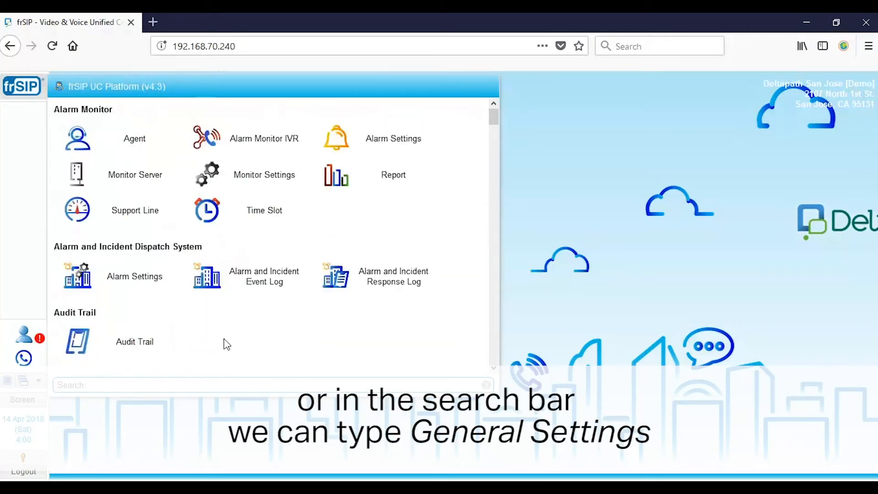
text(gener)
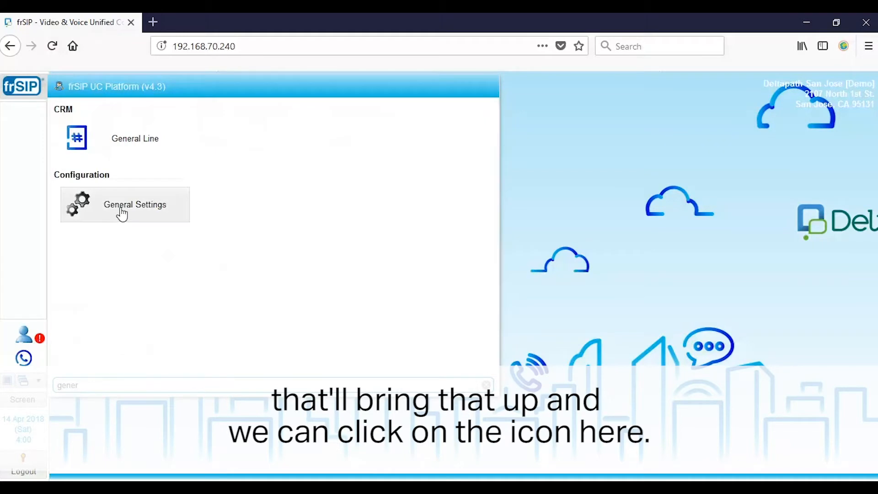
click(122, 213)
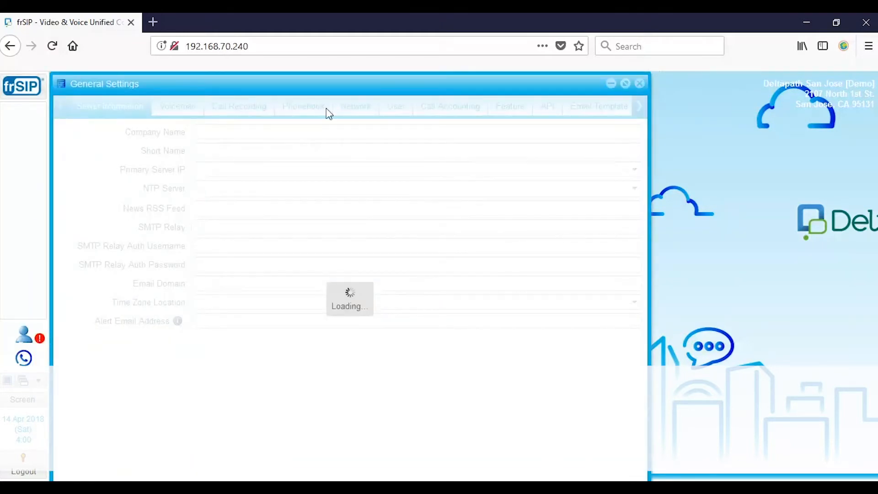
drag(367, 76, 388, 68)
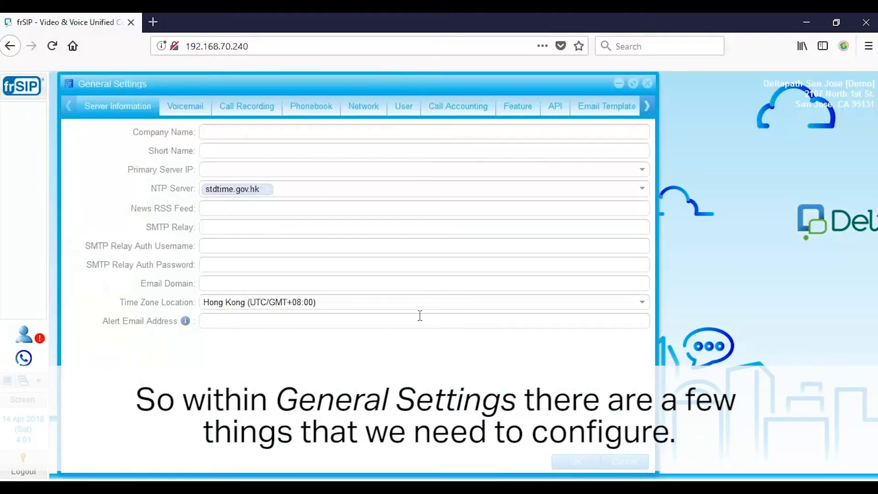
Enter company 'Deltapath, Inc.' and choose 192.168.70.240 as the primary server IP.
click(577, 462)
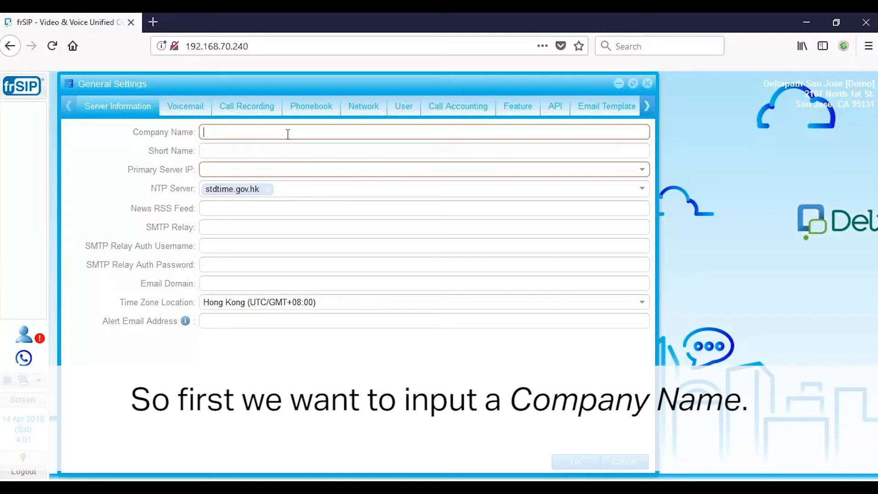
text(Deltapath, Inc.)
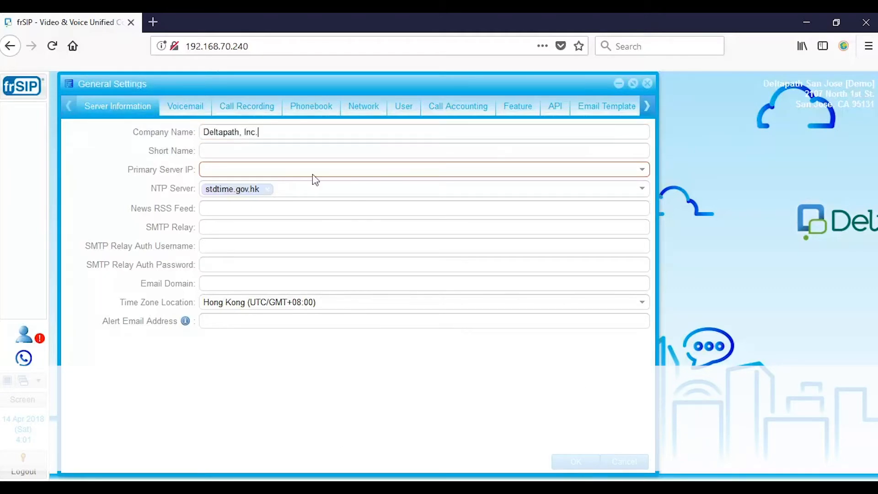
click(235, 175)
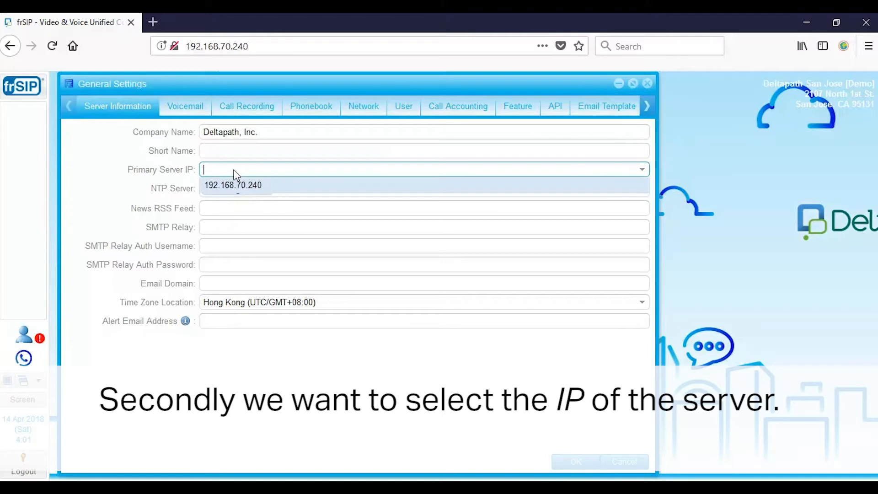
click(270, 190)
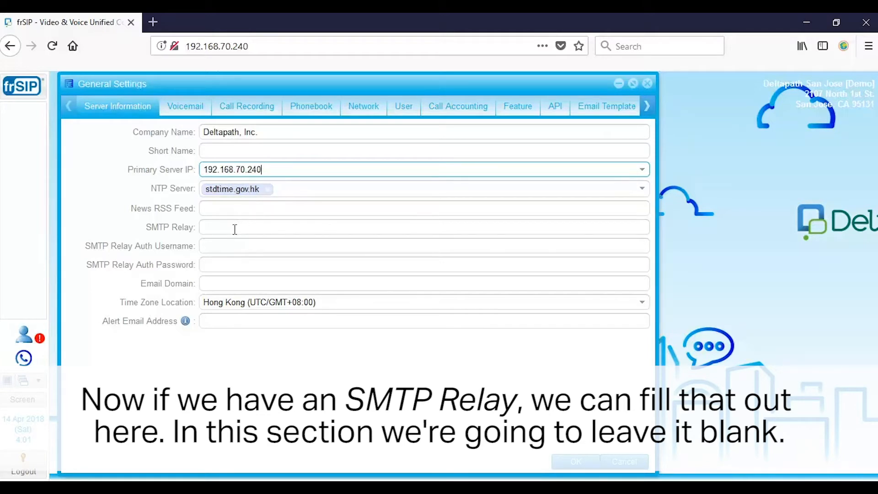
click(255, 225)
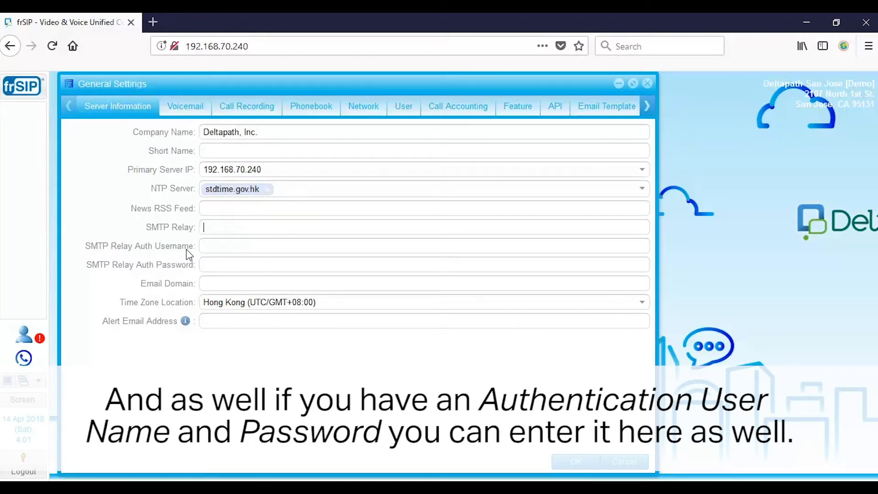
click(231, 245)
click(232, 245)
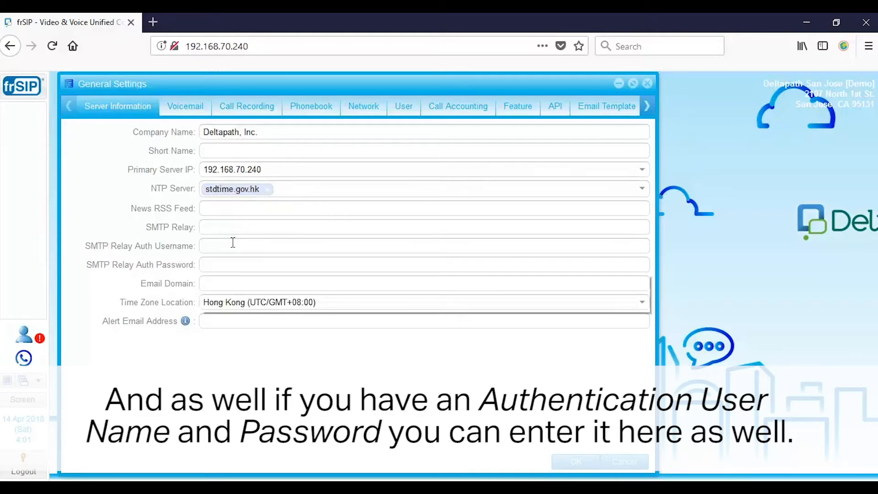
click(233, 245)
click(134, 238)
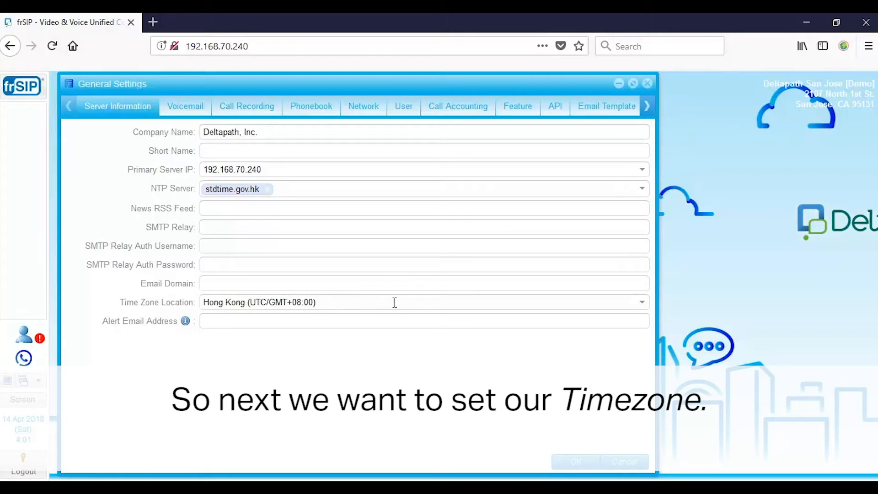
Change the time zone to Los Angeles (UTC/GMT-08:00) and show the Voicemail settings.
click(643, 303)
scroll(370, 265, down, 5)
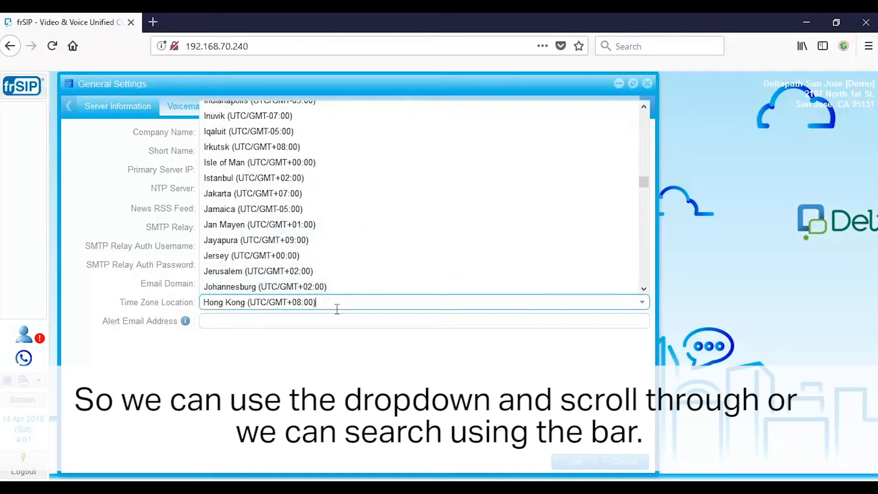
drag(350, 302, 85, 312)
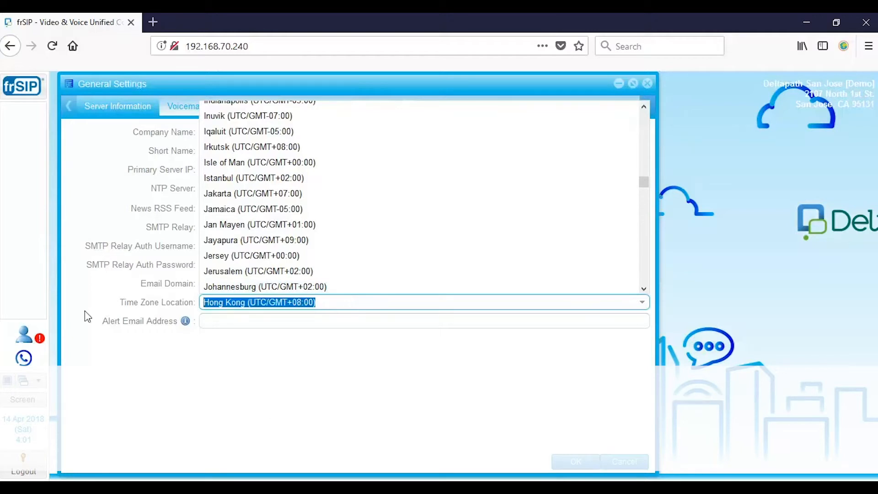
text(los an)
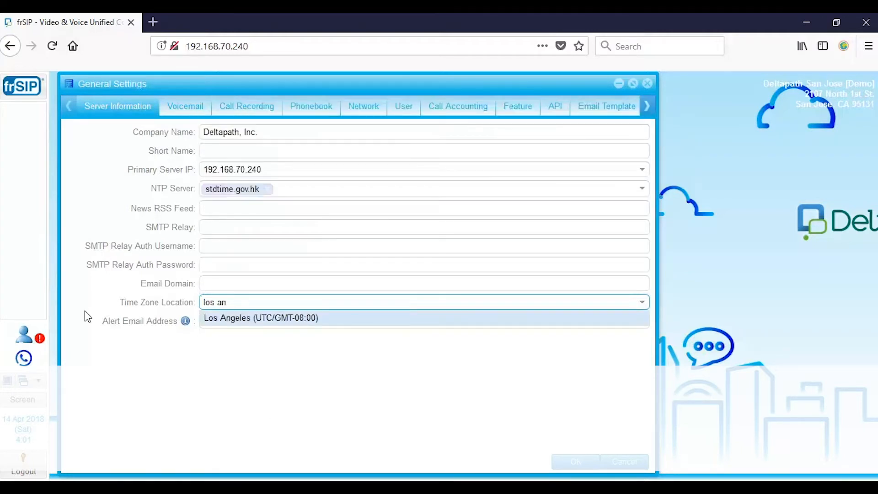
click(255, 318)
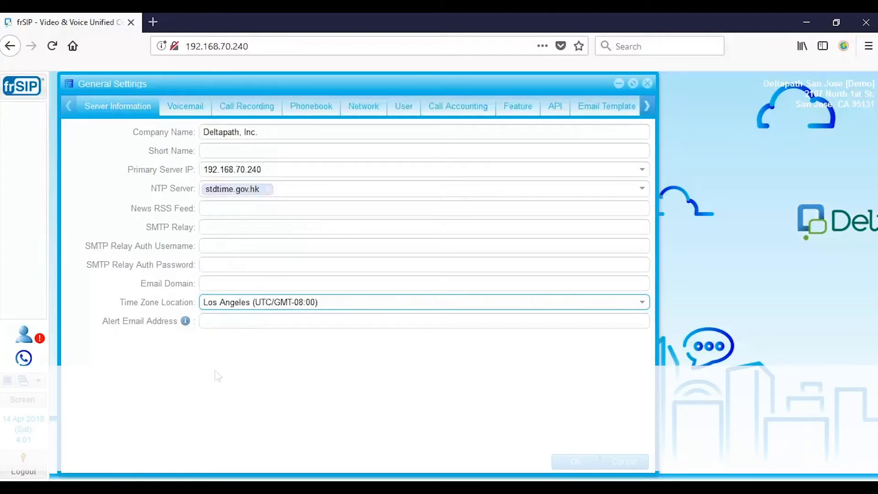
click(186, 109)
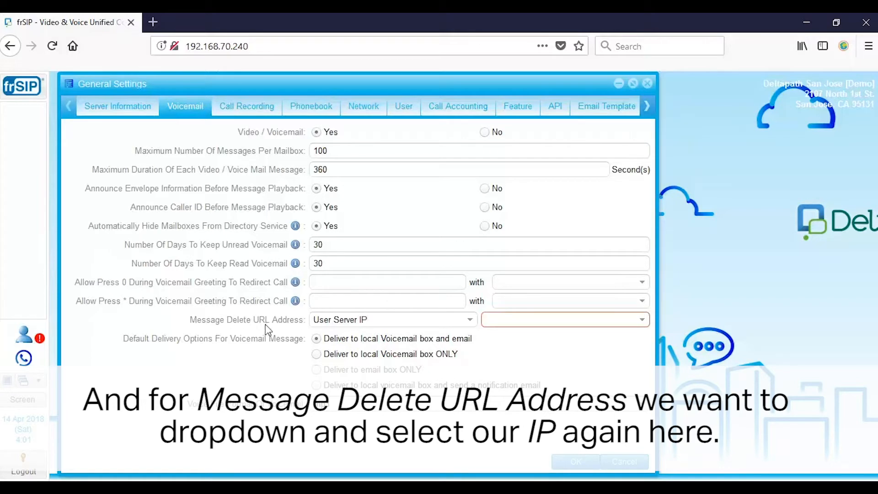
Use 192.168.70.240 for the Message Delete URL and enable the email template.
click(642, 320)
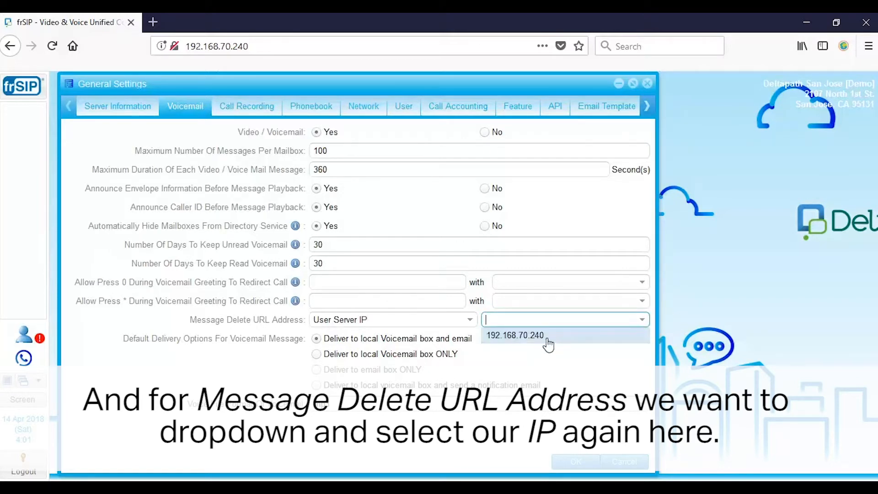
click(547, 339)
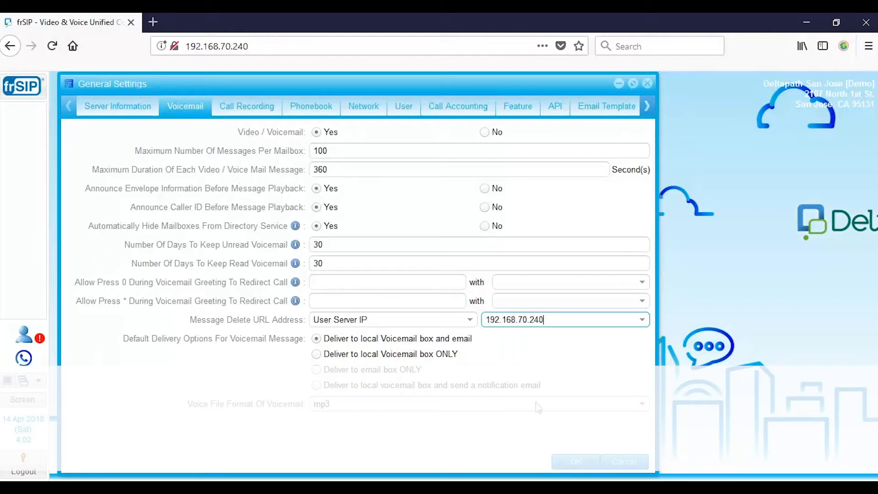
click(567, 461)
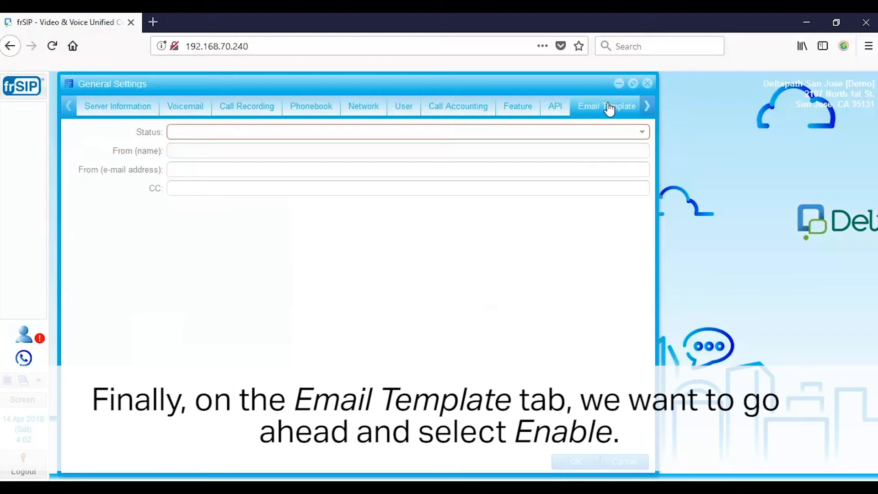
click(642, 132)
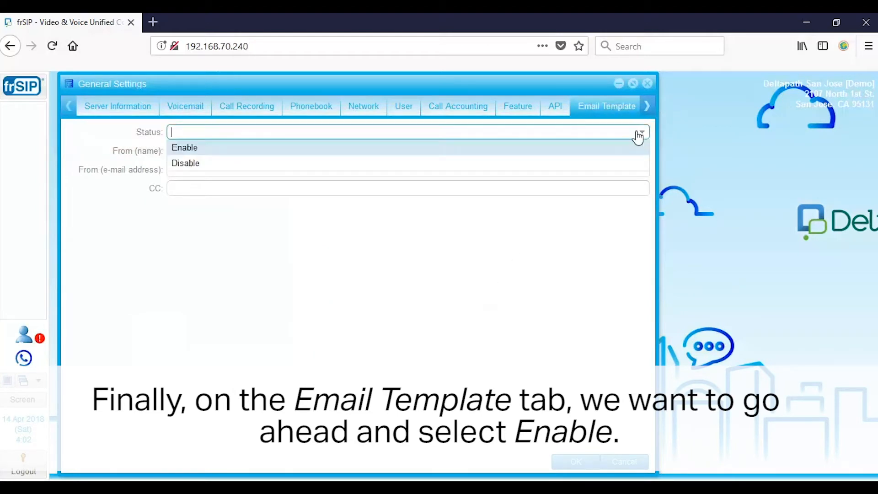
click(325, 146)
Set sender name Deltapath_frSIP, fill in the sender e-mail address, and save General Settings.
click(212, 150)
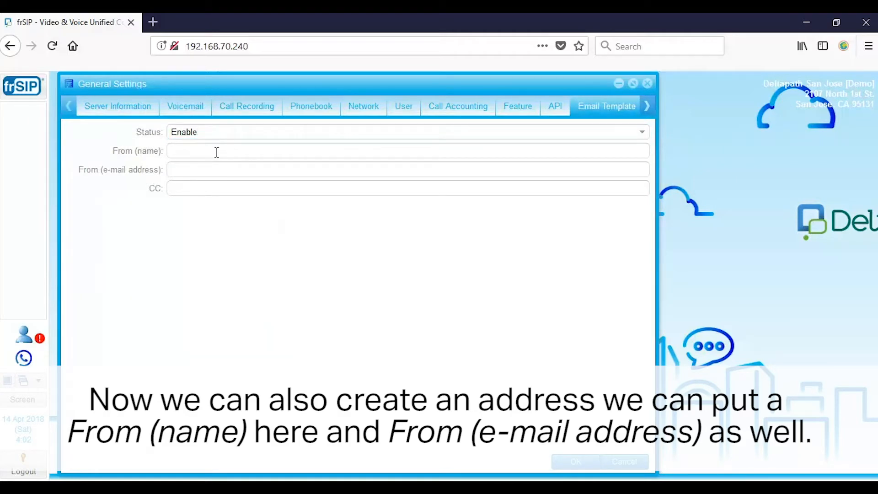
click(200, 170)
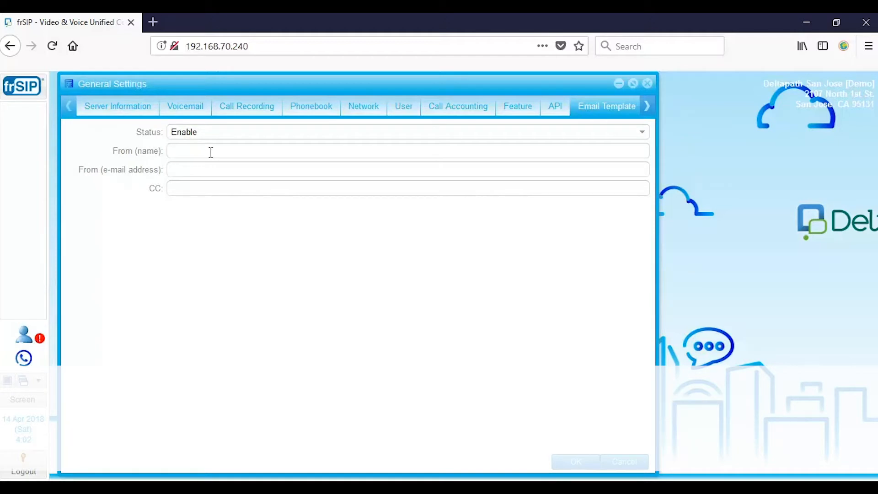
text(tapath_frSIP)
click(219, 169)
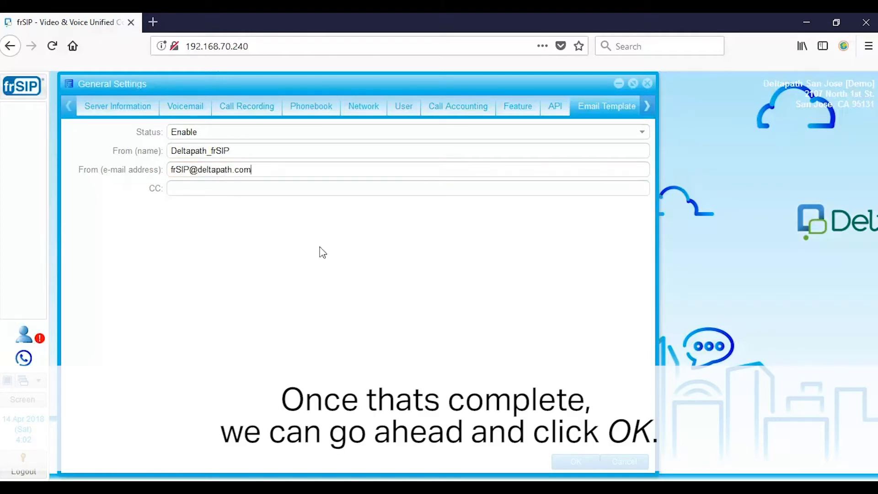
click(575, 461)
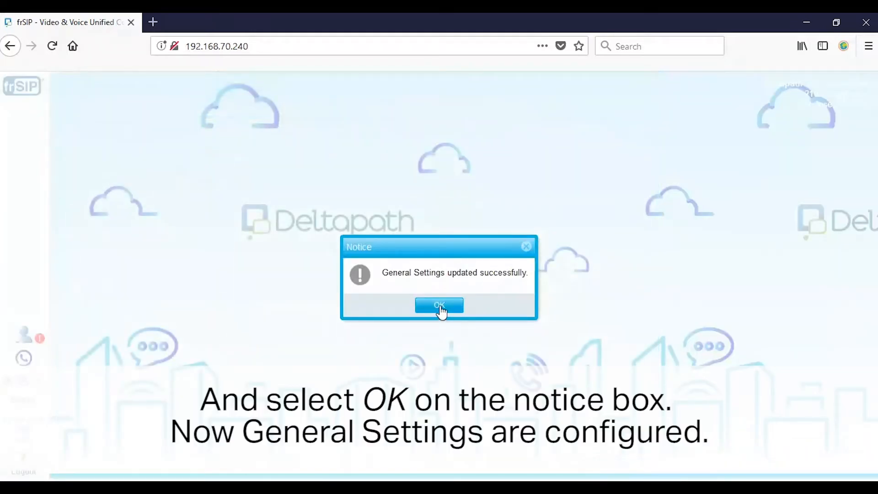
click(441, 307)
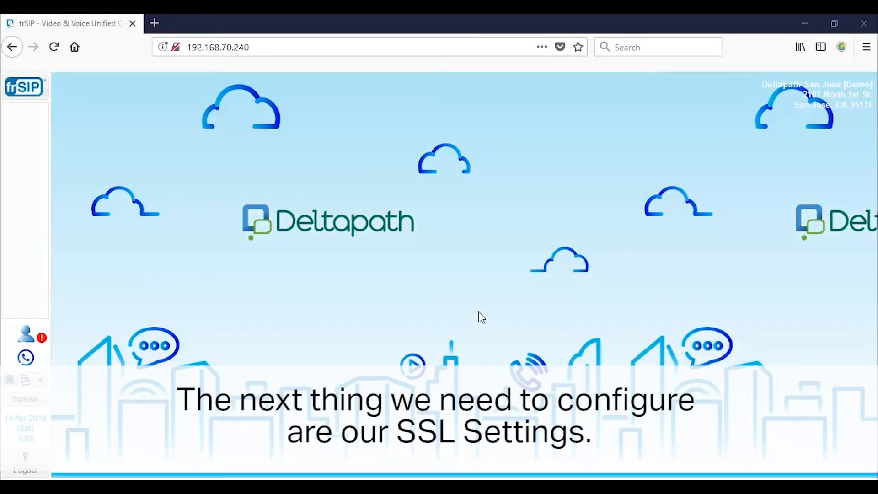
Open SSL Settings via an 'ssl' search and set it to always use secure HTTPS.
click(40, 98)
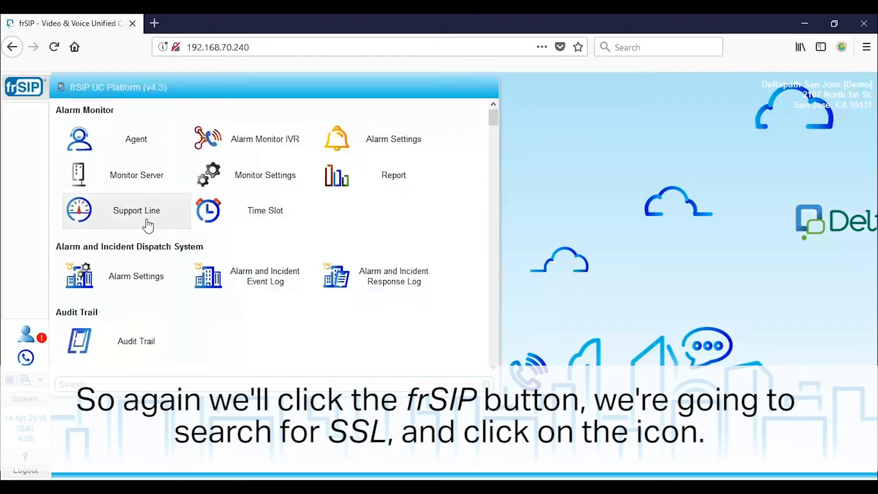
text(ssl)
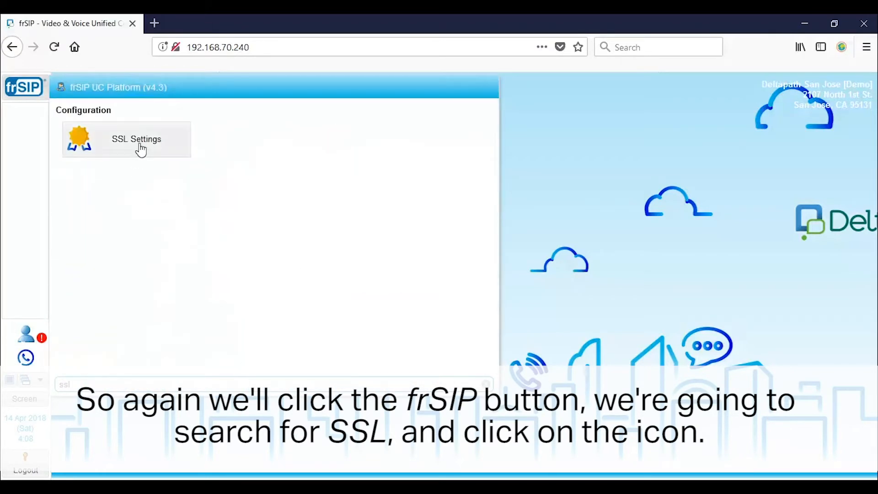
click(141, 149)
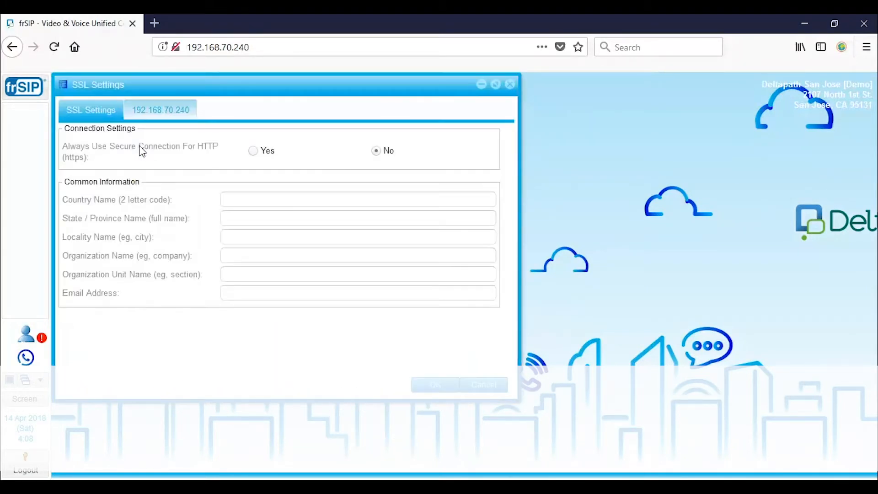
click(439, 385)
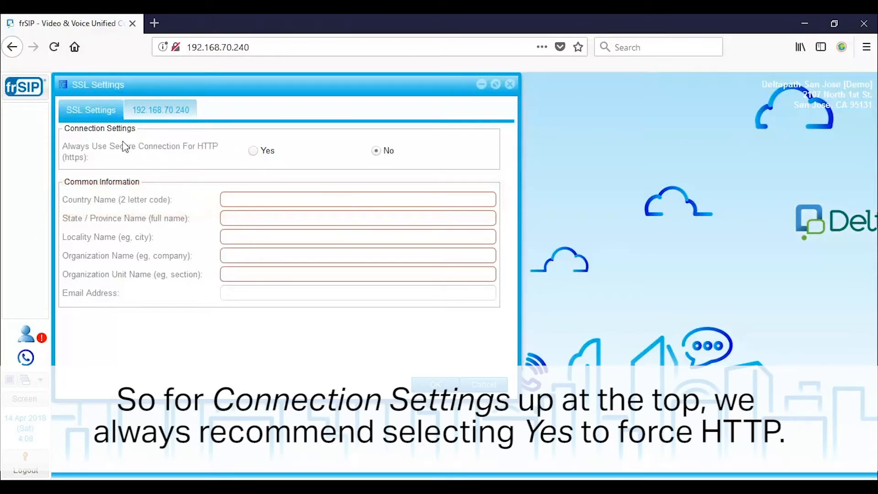
click(254, 151)
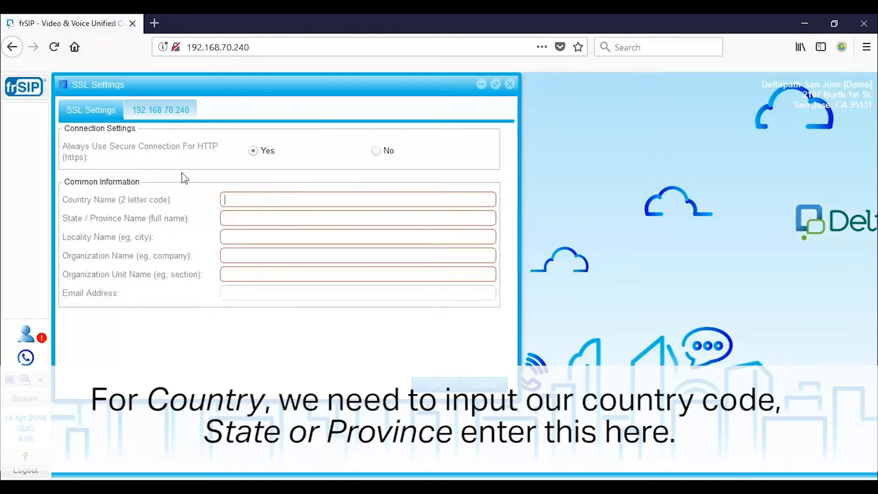
Fill certificate details US, CA, San Jose, Deltapath, Inc., IT, then view the Common Name page.
text(US)
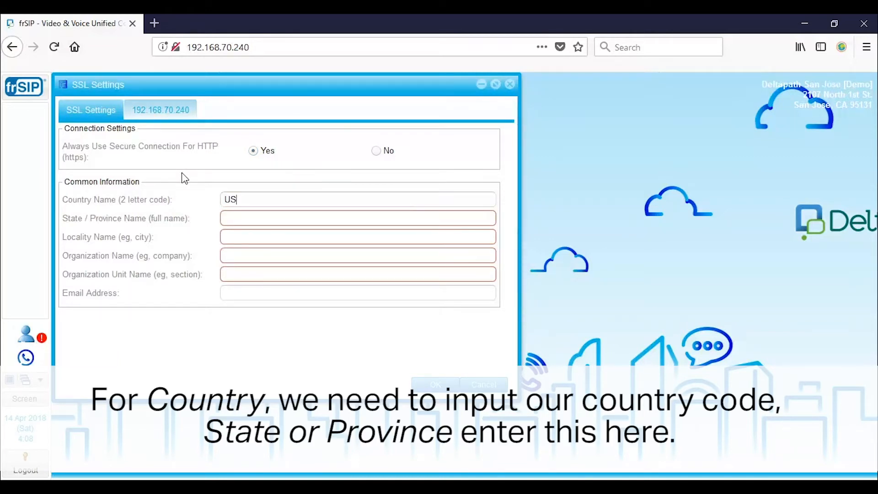
click(255, 217)
text(CA)
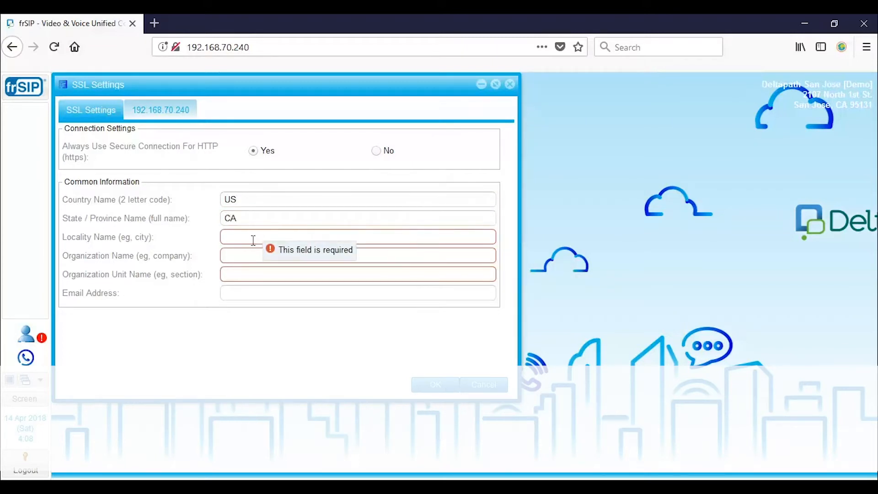
click(254, 238)
text(San Jose)
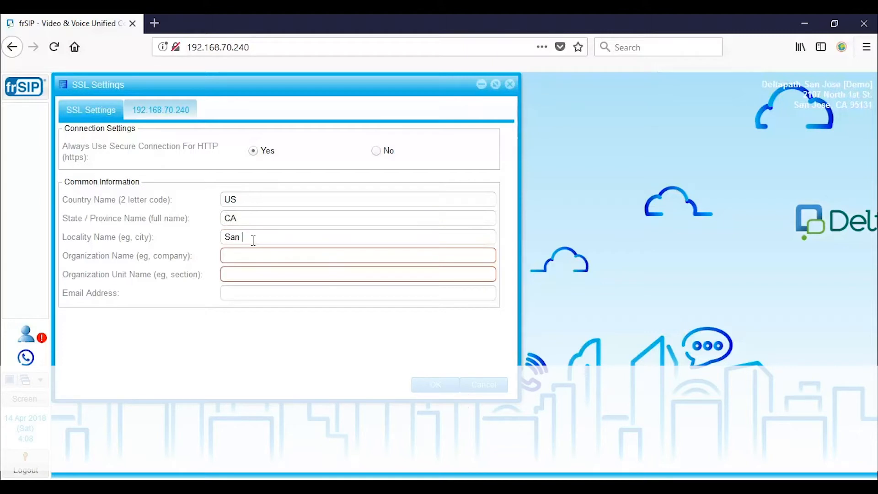
click(255, 256)
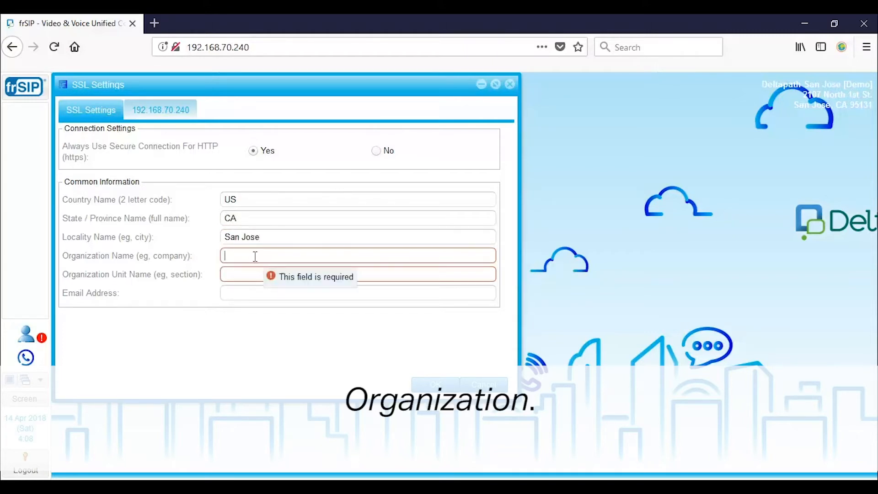
text(Deltapath, Inc.)
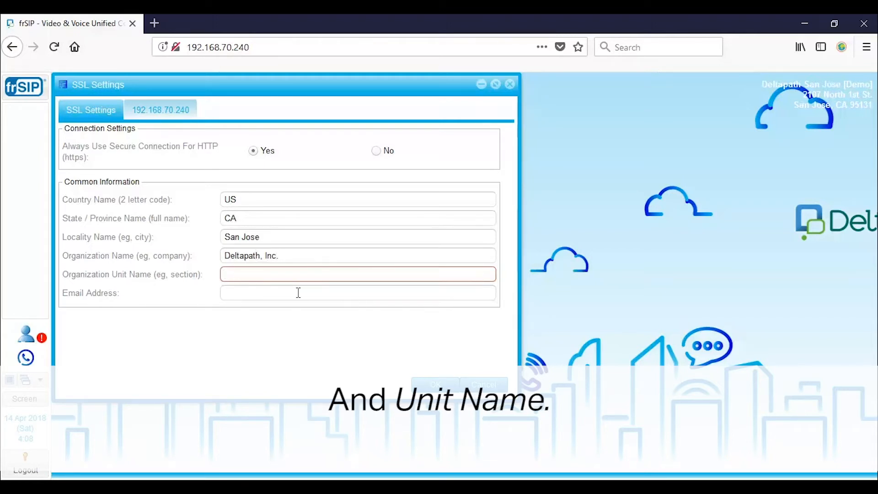
text(IT)
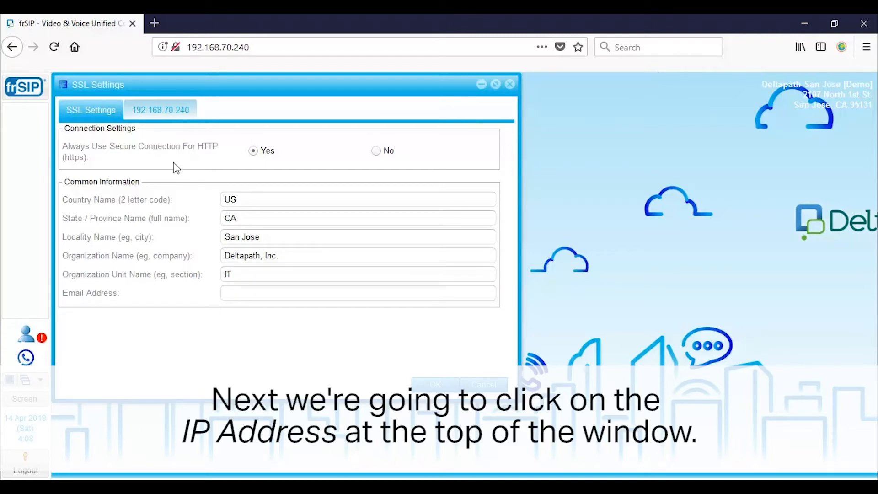
click(166, 117)
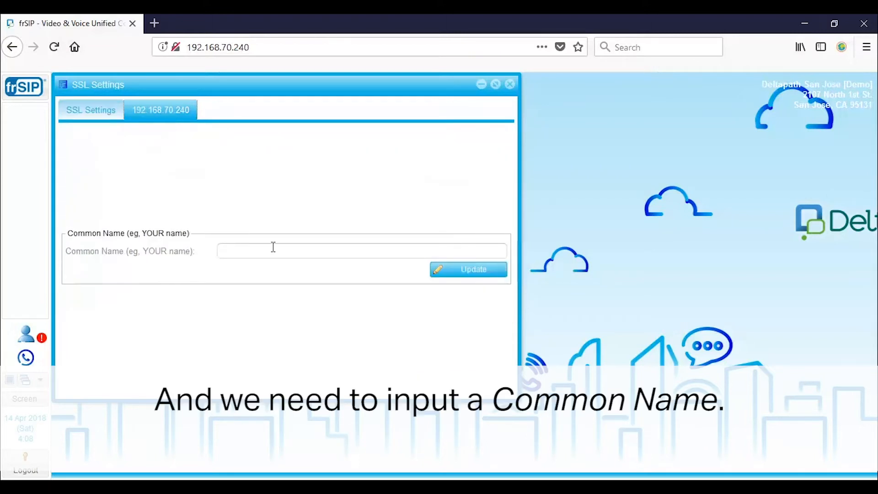
Update the SSL common name to ms.deltapath.com, confirm, and close SSL Settings.
text(ms.deltapath.com)
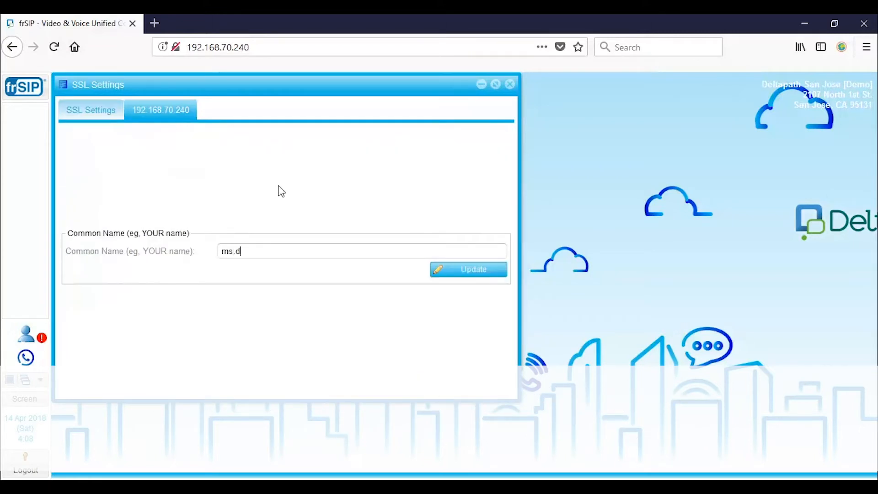
click(467, 274)
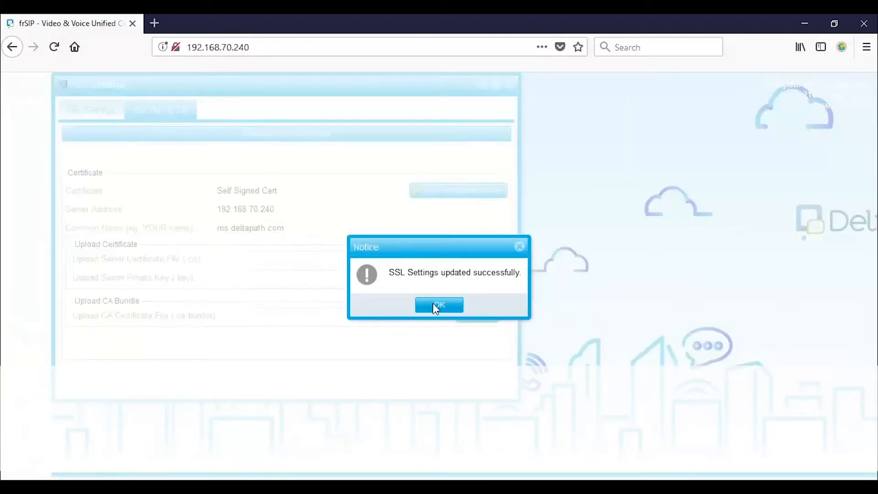
click(434, 303)
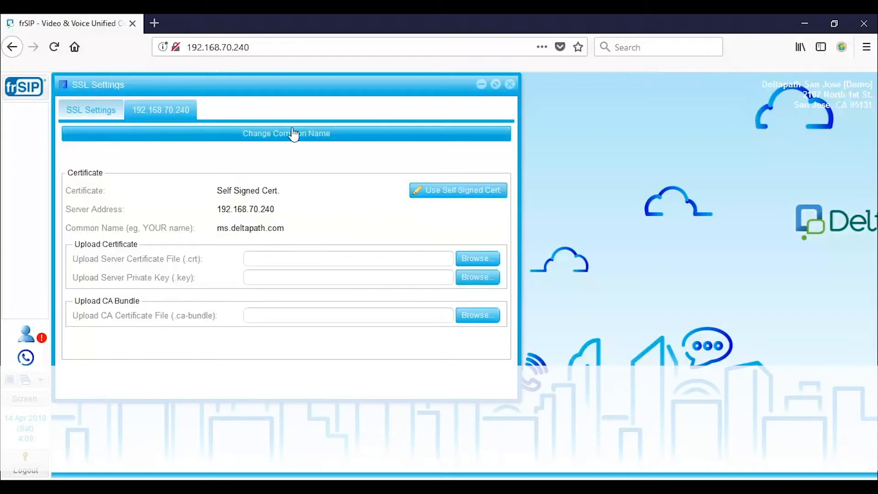
click(92, 112)
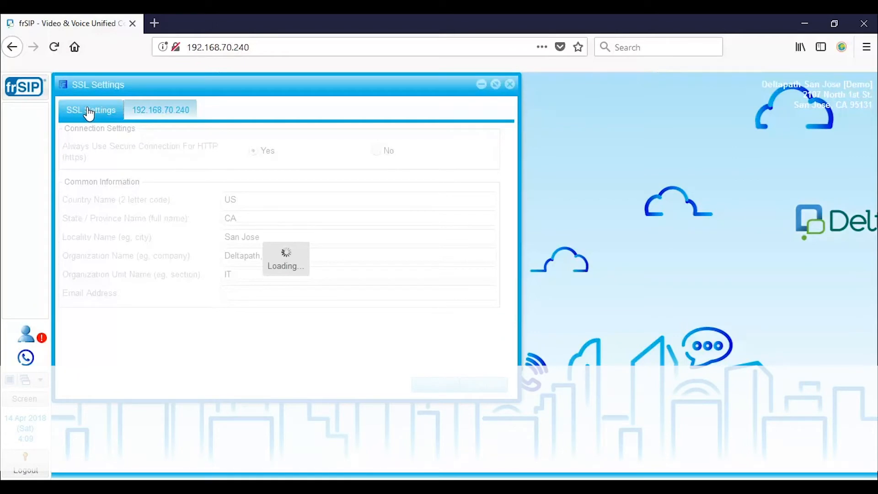
click(509, 84)
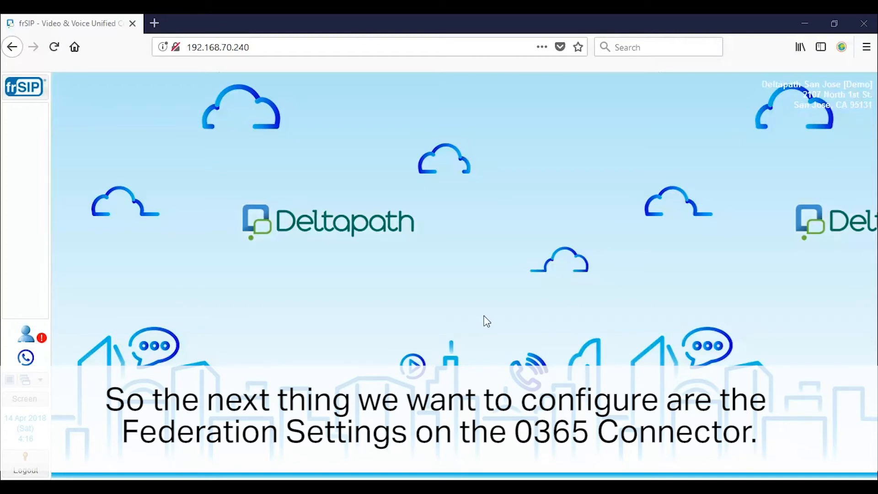
Open Skype for Business Integration Settings and choose the Internal Only permission group.
click(35, 94)
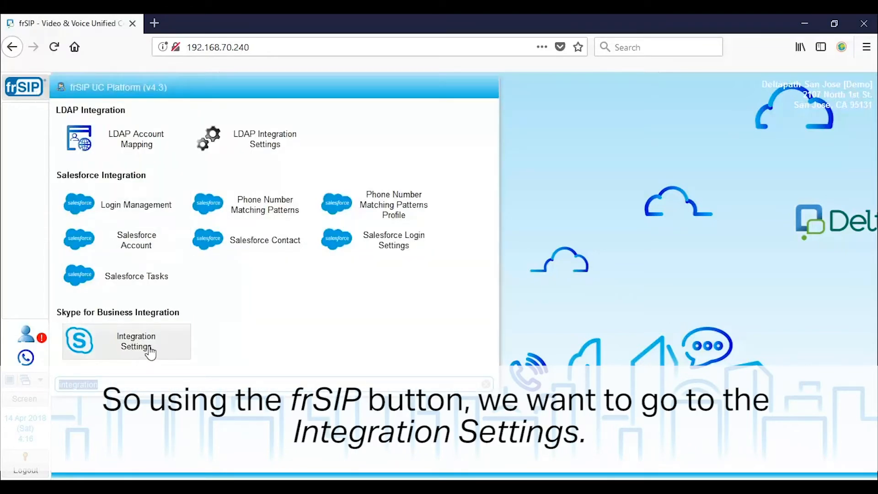
click(136, 343)
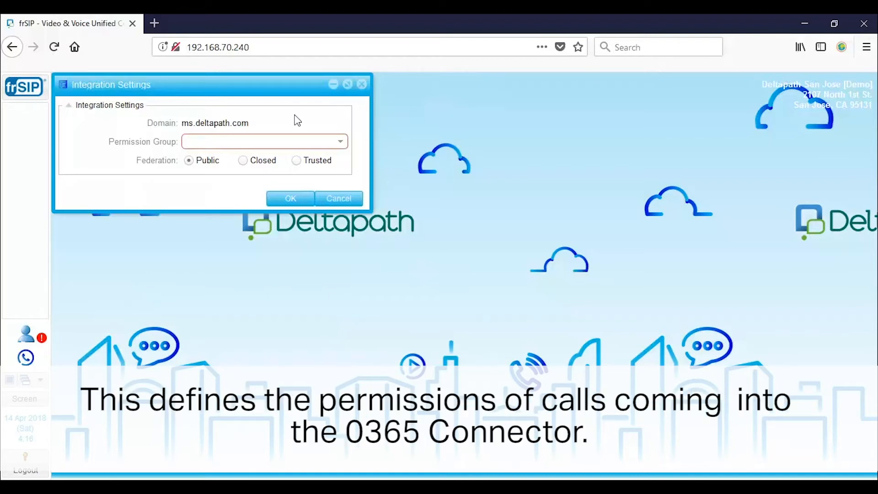
click(341, 143)
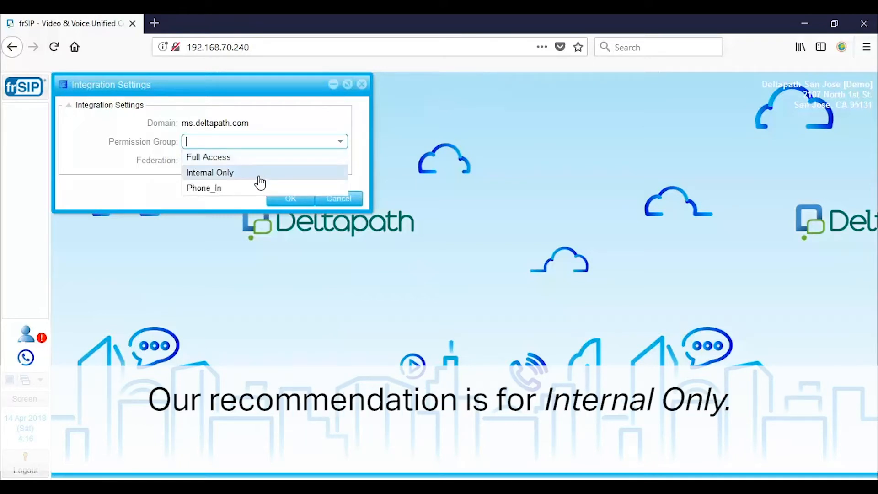
click(260, 172)
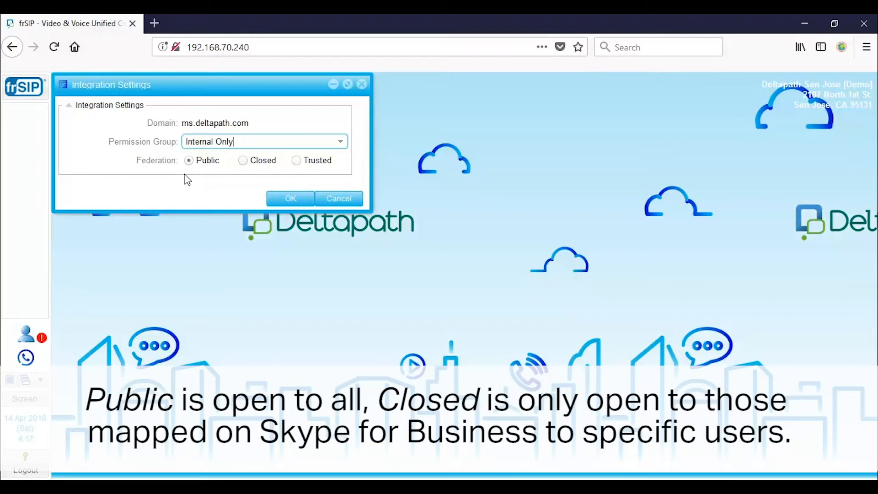
Set federation to Trusted with domain polycom.com and save the integration settings.
click(242, 160)
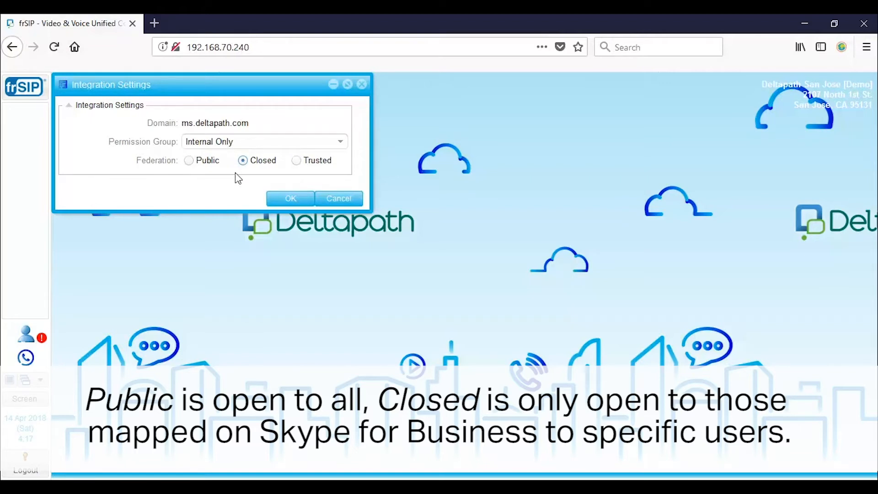
click(297, 162)
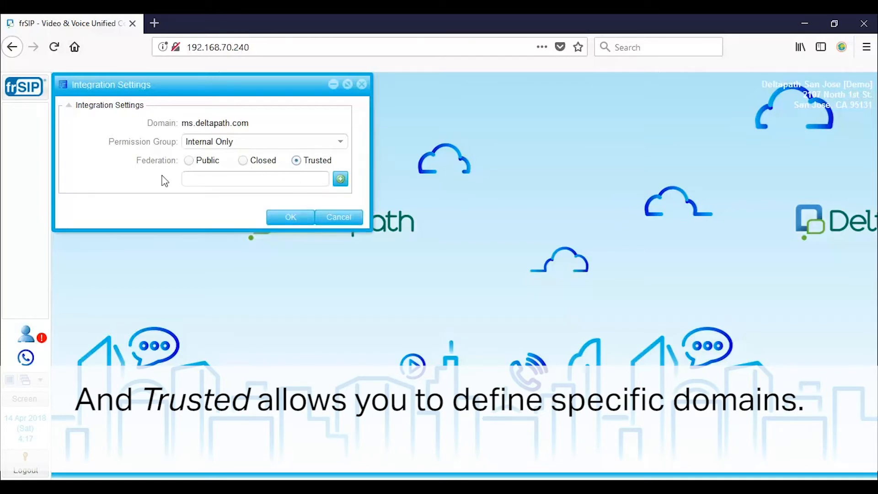
click(218, 178)
text(polycom.com)
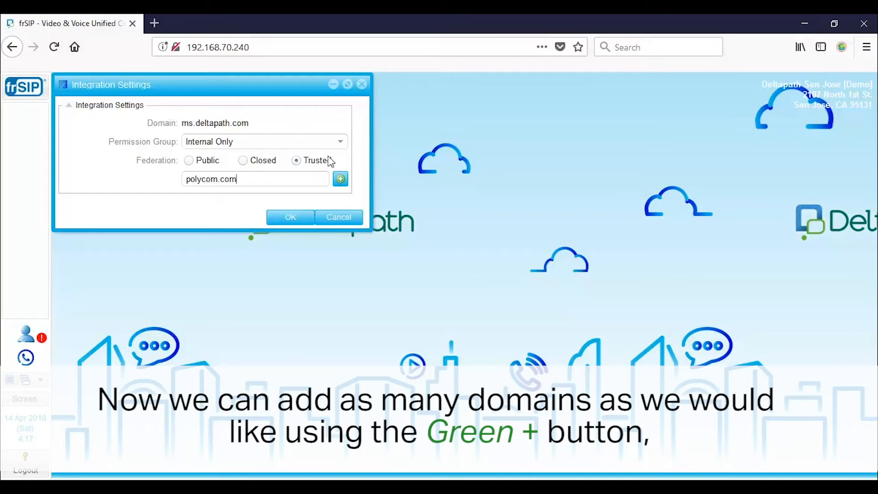
click(341, 179)
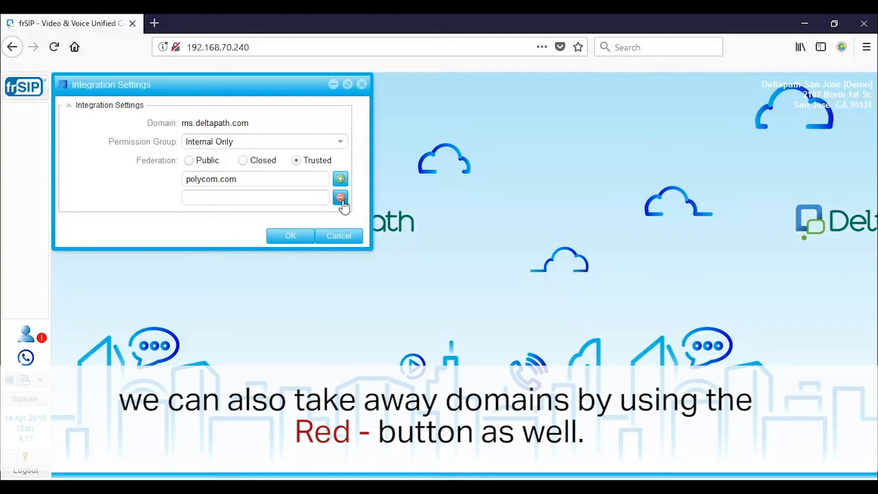
click(340, 198)
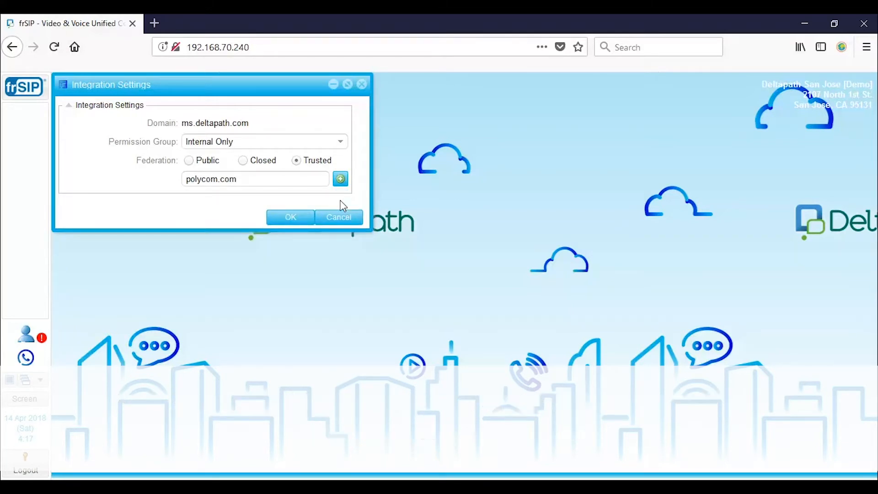
click(292, 218)
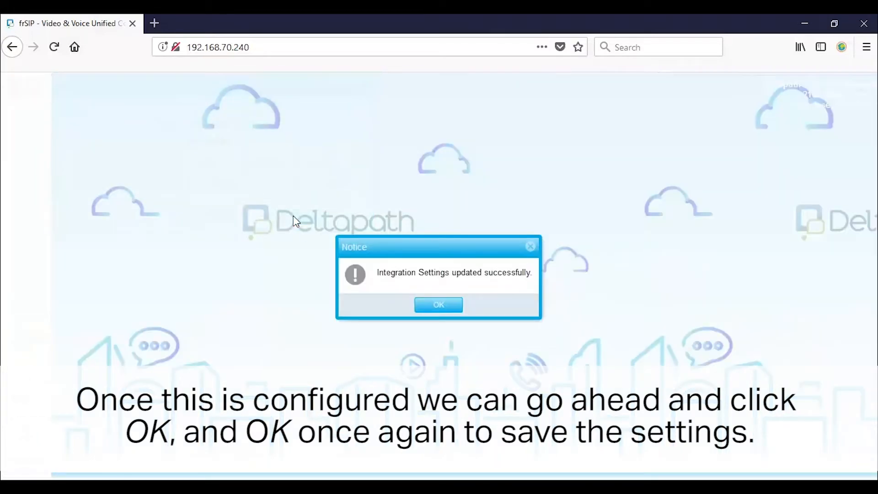
click(436, 306)
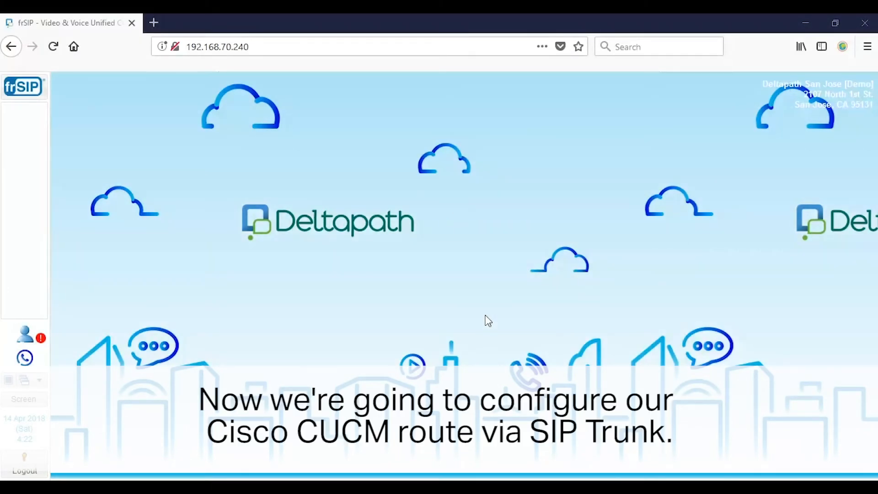
Search 'sip' in the frSIP menu and open the SIP Trunk list.
click(30, 91)
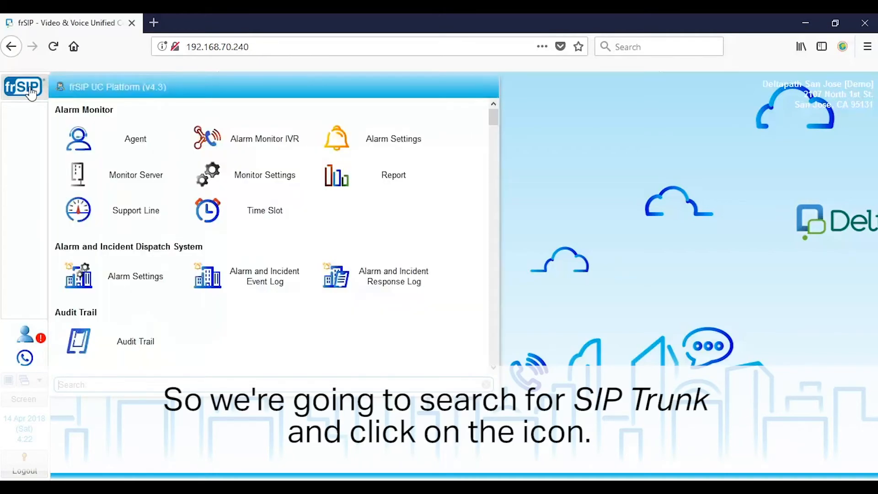
text(sip)
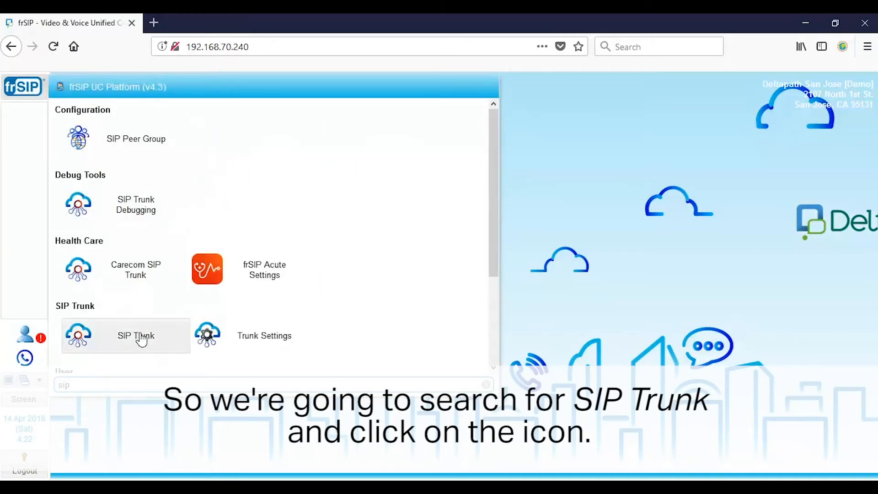
click(142, 341)
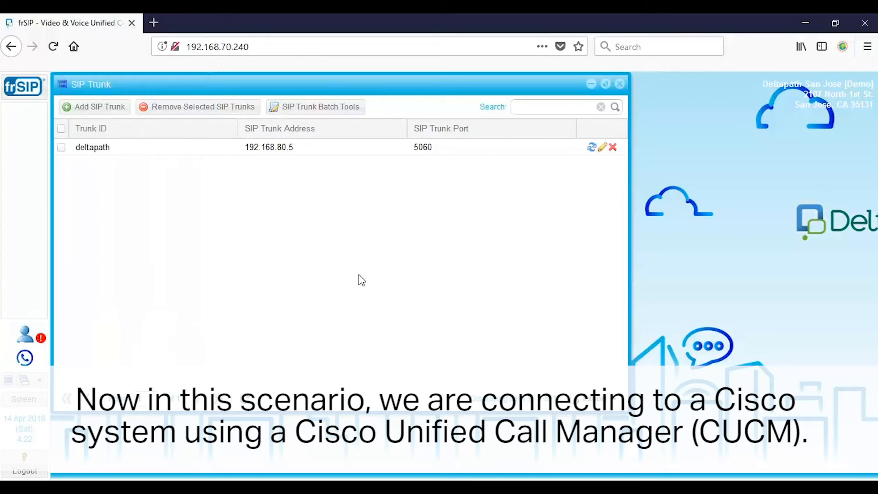
Add SIP trunk CiscoCUCM (CUCM) with host 192.168.88.211, port 5060, Standard mode.
click(112, 112)
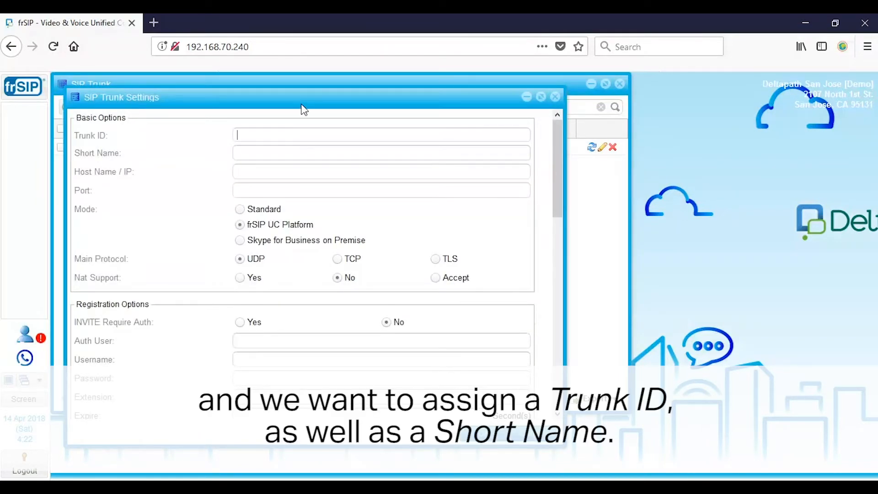
text(CiscoCUCM)
key(Tab)
text(CUCM)
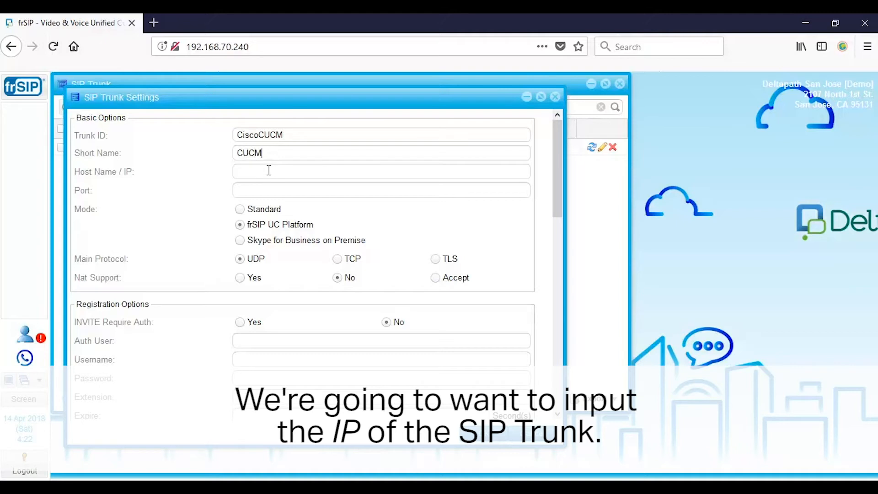
click(269, 170)
text(192.168.88.211)
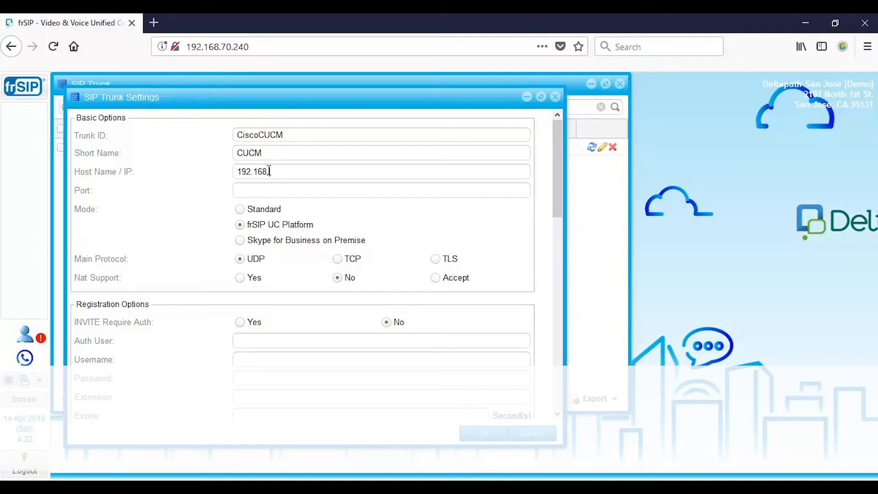
click(276, 188)
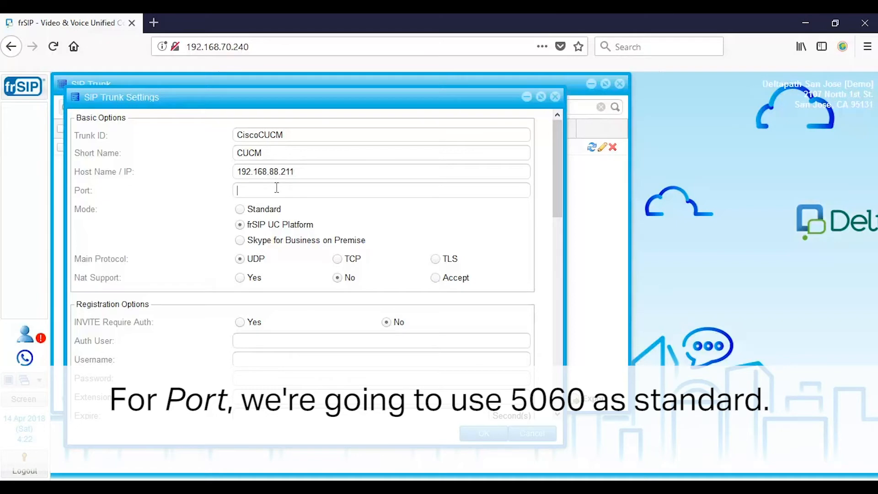
text(5060)
click(240, 209)
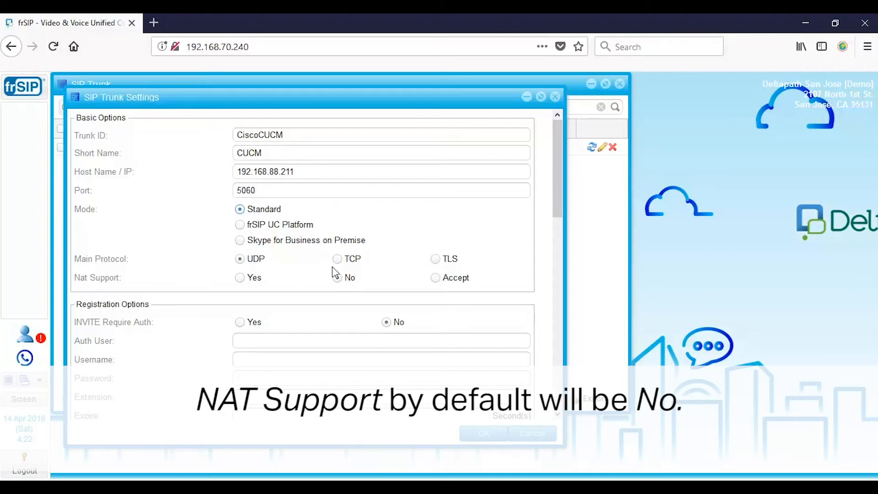
Restrict incoming calls on the CiscoCUCM trunk to Internal Only.
scroll(369, 270, down, 3)
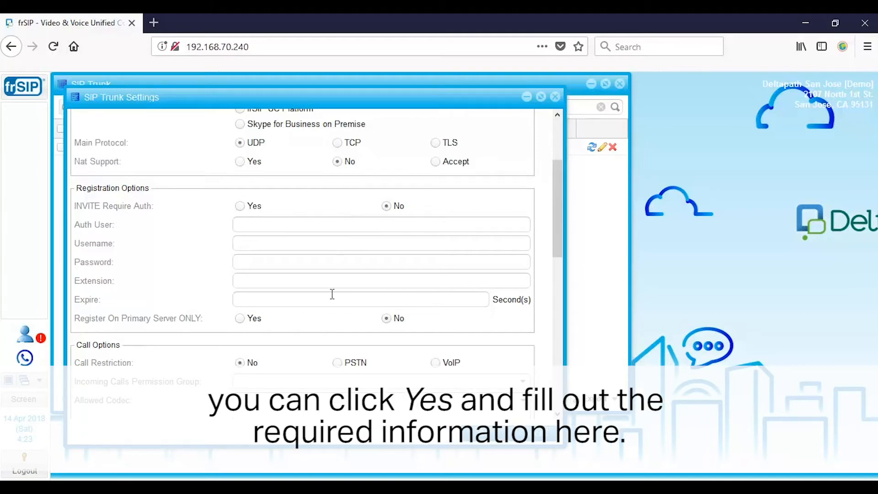
scroll(328, 310, down, 1)
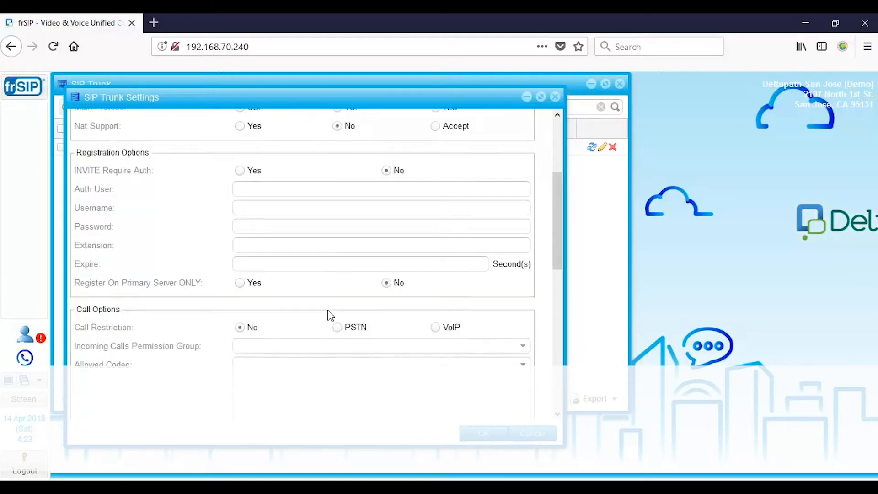
scroll(329, 313, down, 4)
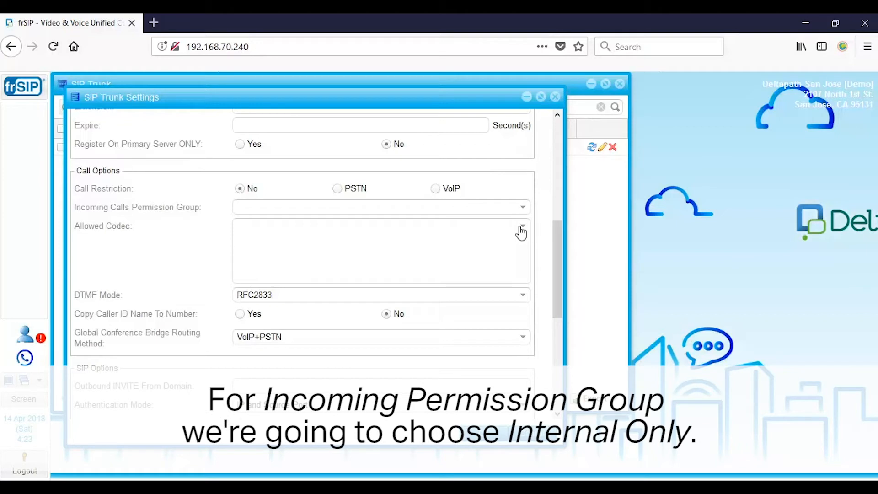
click(522, 210)
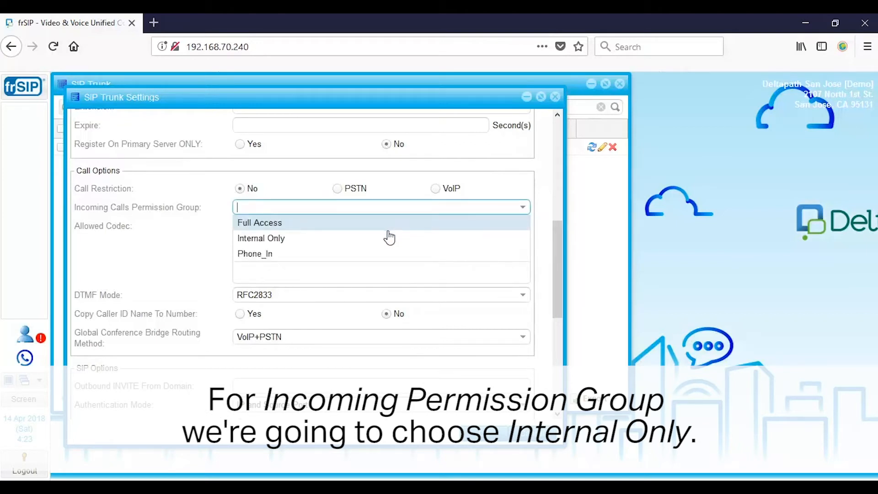
click(355, 238)
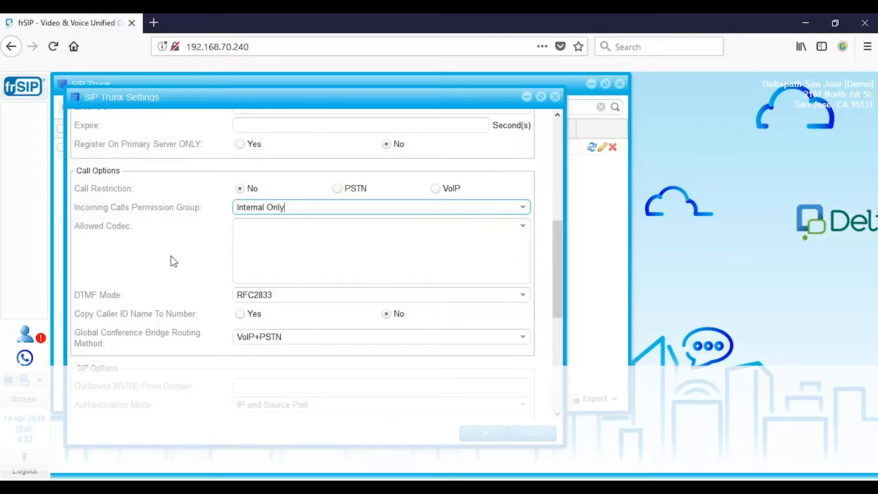
Allow the G.722HD, G.711U, G.711A and G.729A codecs on the trunk.
click(523, 230)
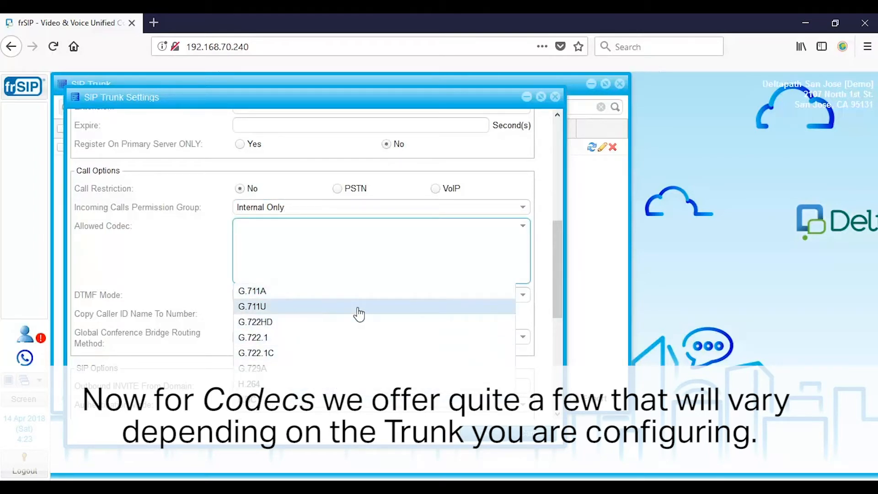
click(336, 326)
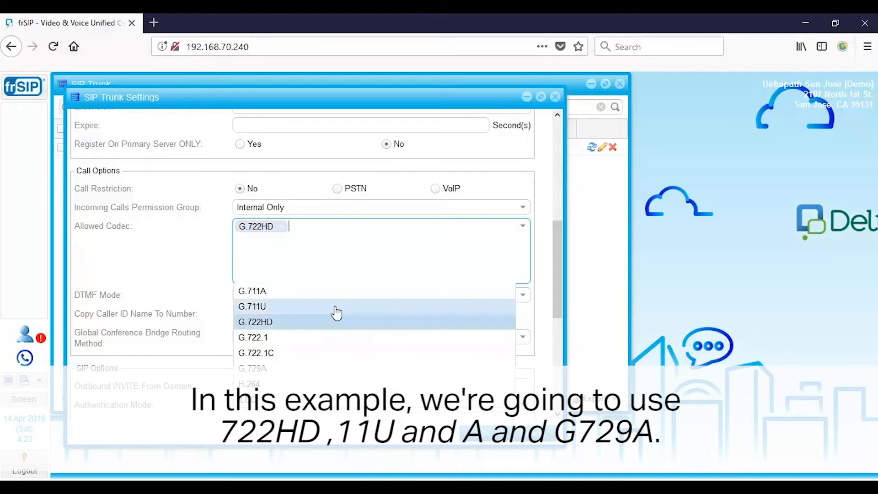
click(335, 312)
click(342, 293)
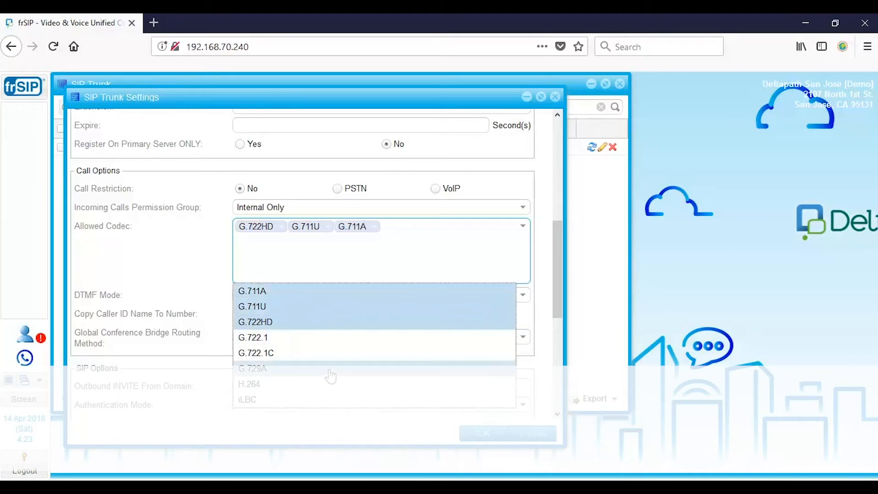
click(330, 371)
click(192, 241)
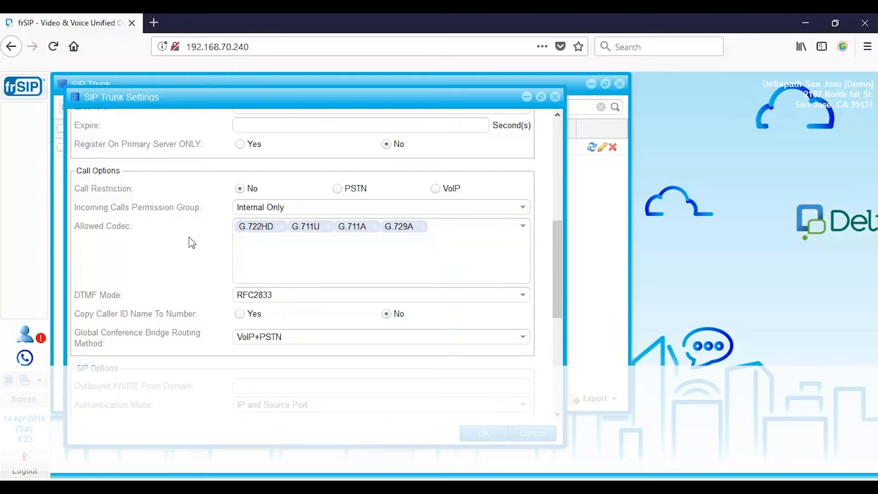
Save the SIP trunk and acknowledge the trunk-created notice.
scroll(192, 243, down, 5)
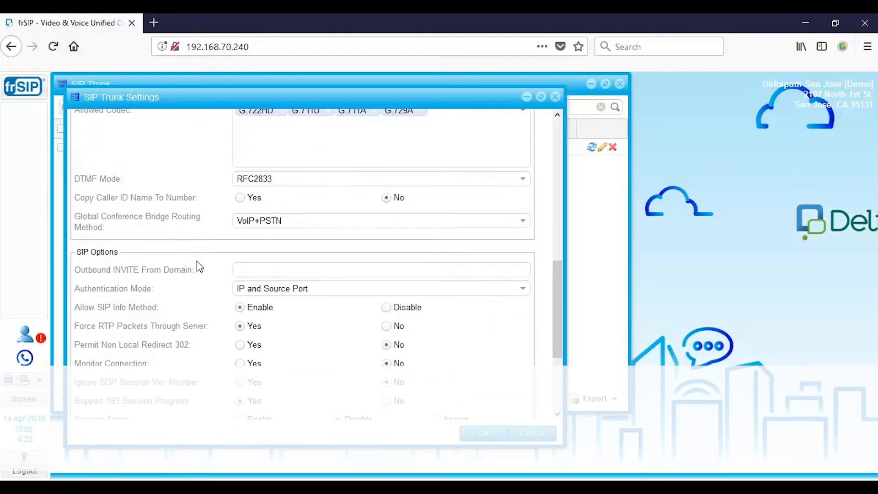
scroll(197, 262, down, 2)
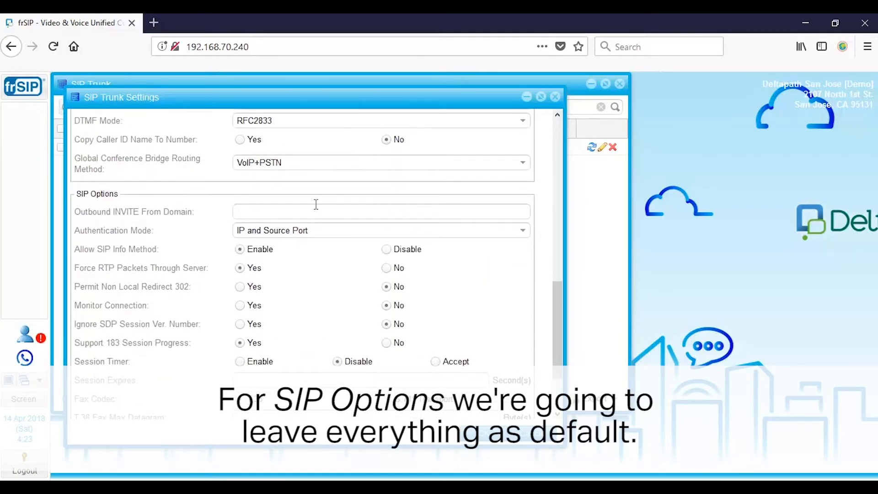
scroll(313, 274, down, 3)
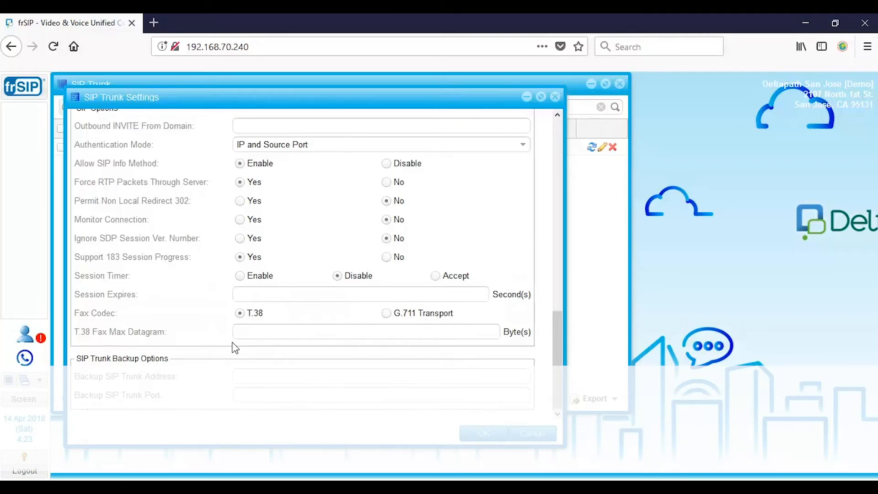
click(481, 434)
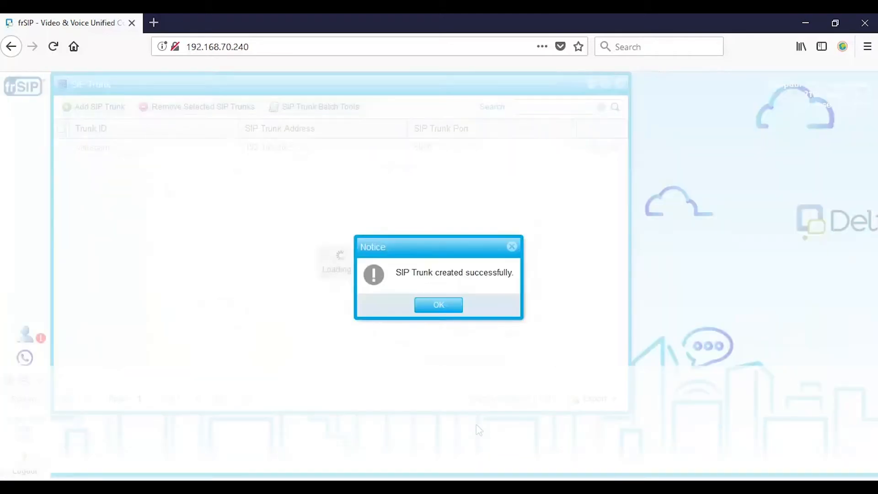
click(448, 308)
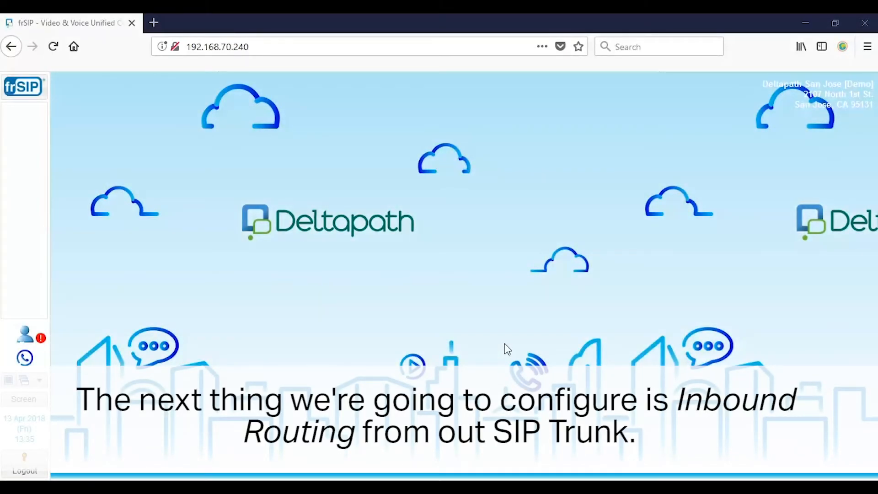
Start a new inbound routing entry with CiscoCUCM as the peer, found via 'inb' search.
click(24, 89)
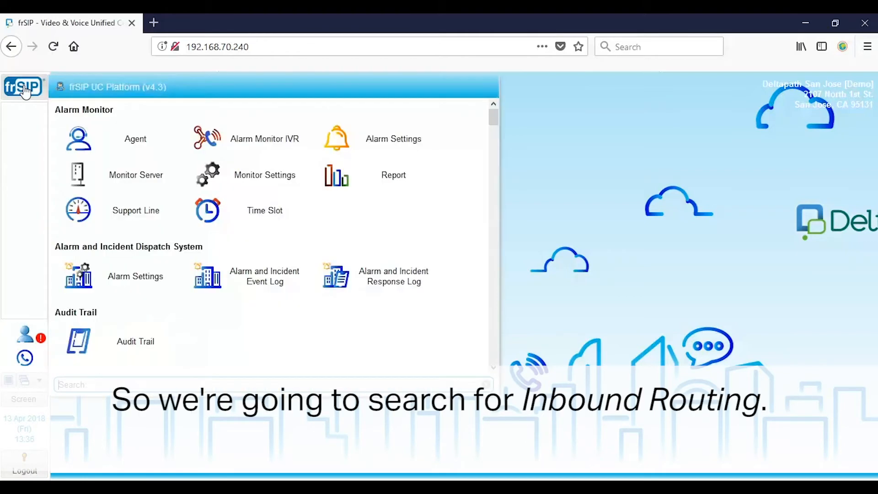
text(inb)
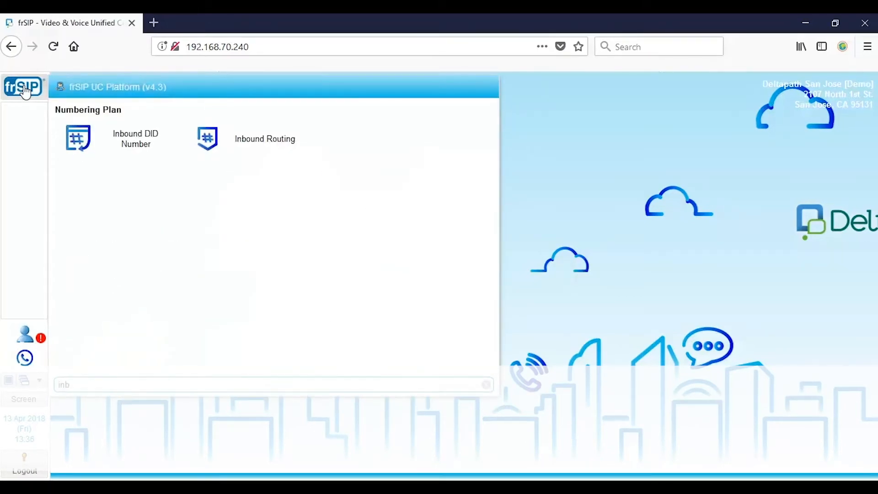
click(229, 140)
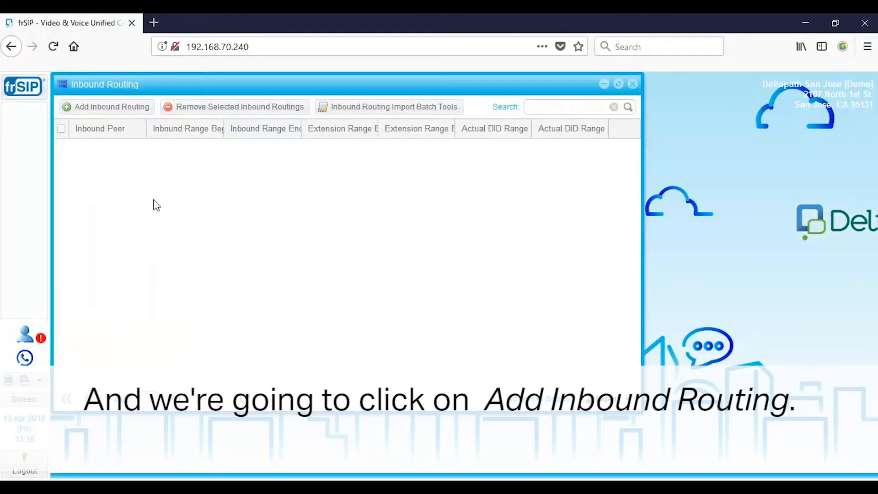
click(118, 116)
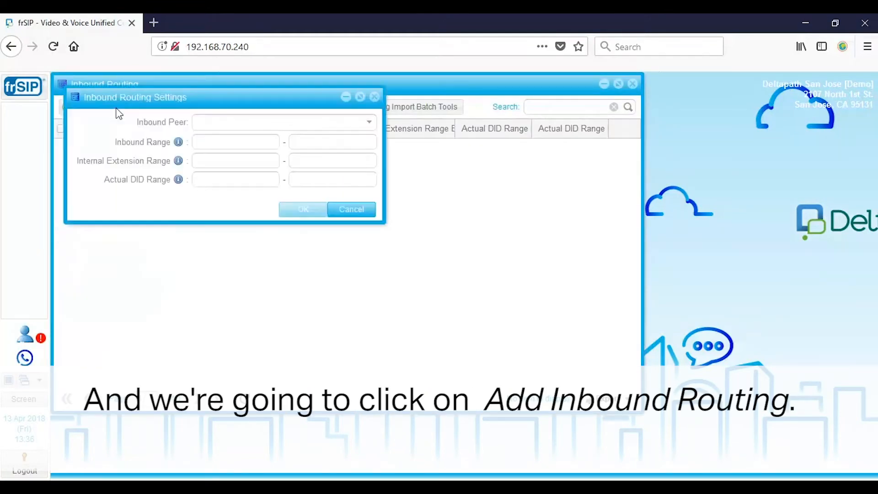
click(369, 123)
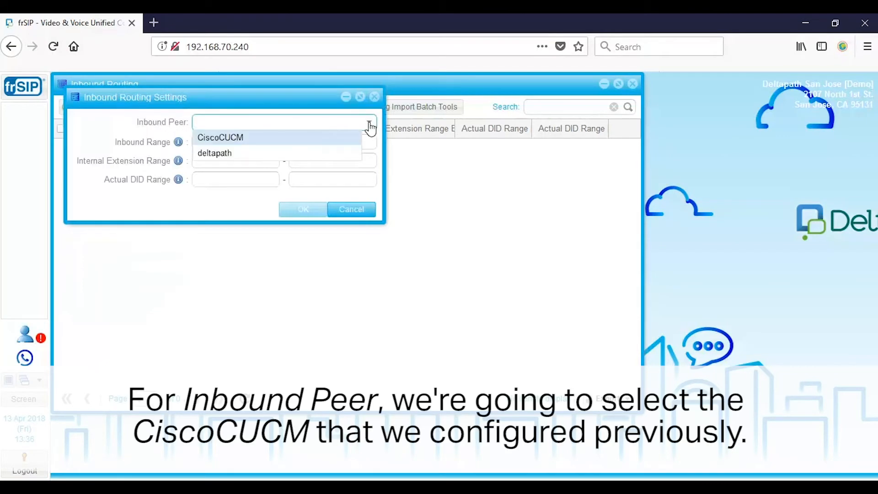
click(260, 138)
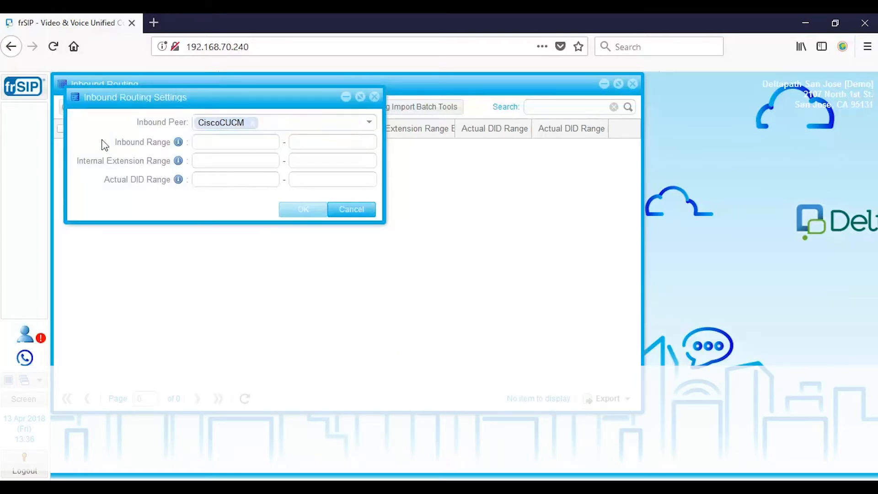
click(226, 145)
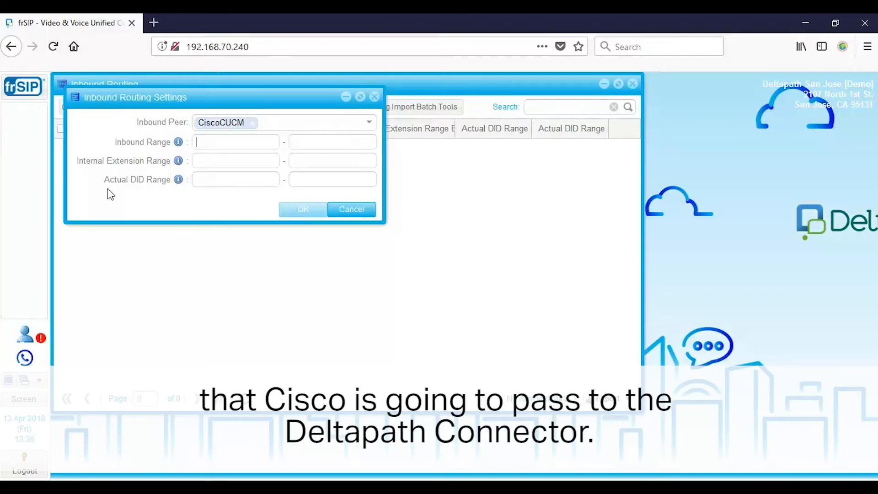
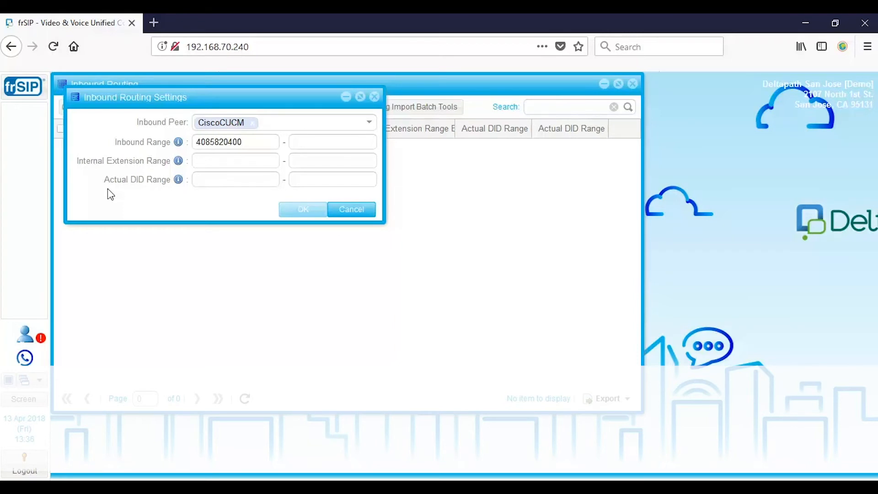
key(Tab)
click(223, 160)
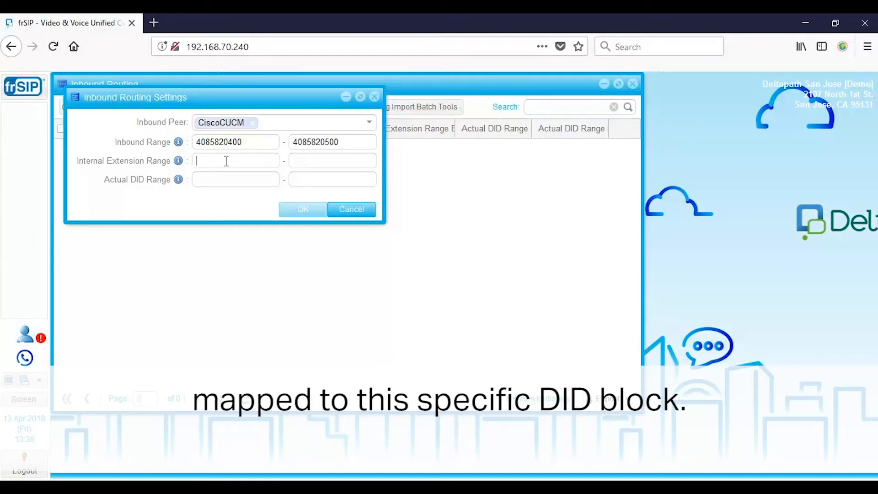
text(0400)
key(Tab)
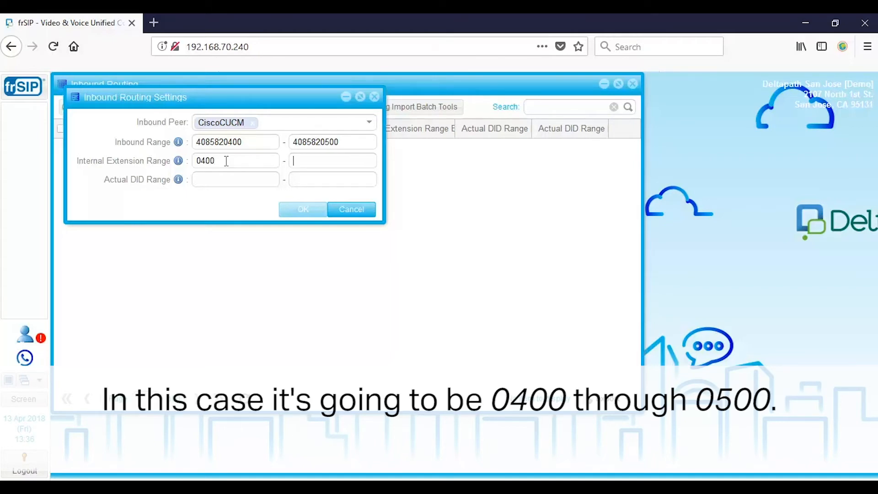
text(0500)
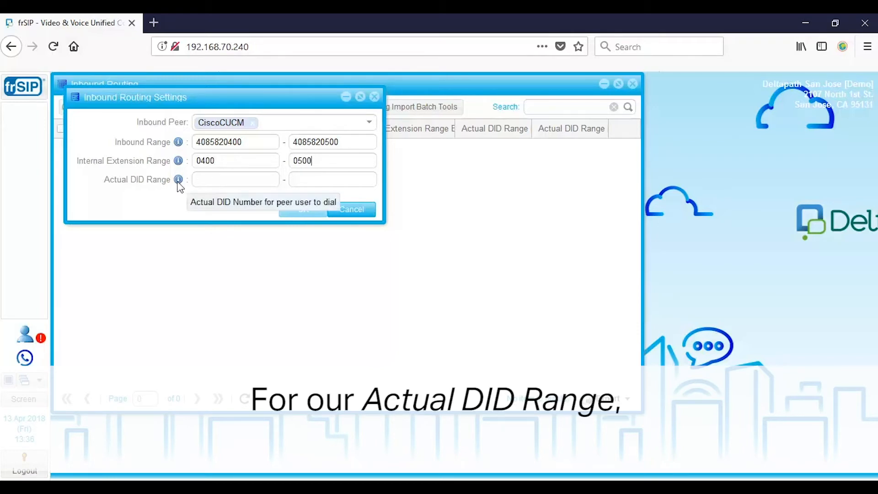
double_click(223, 142)
key(ctrl+c)
click(247, 178)
key(ctrl+v)
double_click(316, 142)
key(ctrl+c)
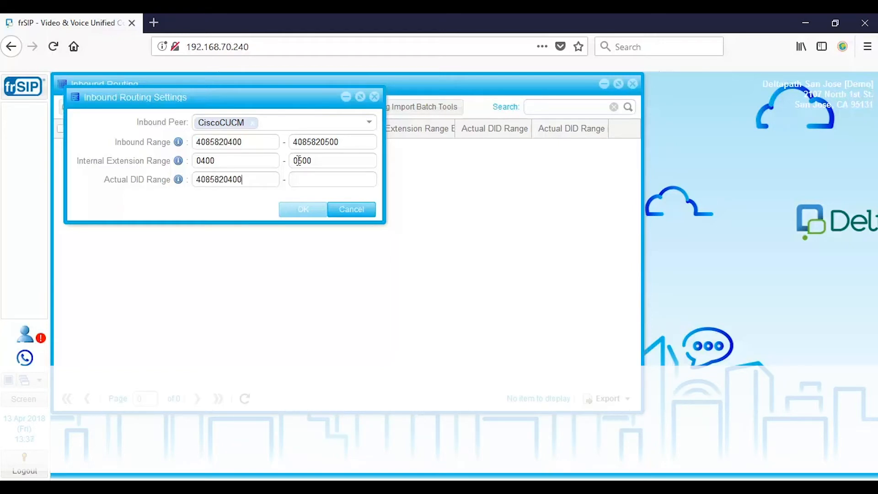
click(315, 179)
key(ctrl+v)
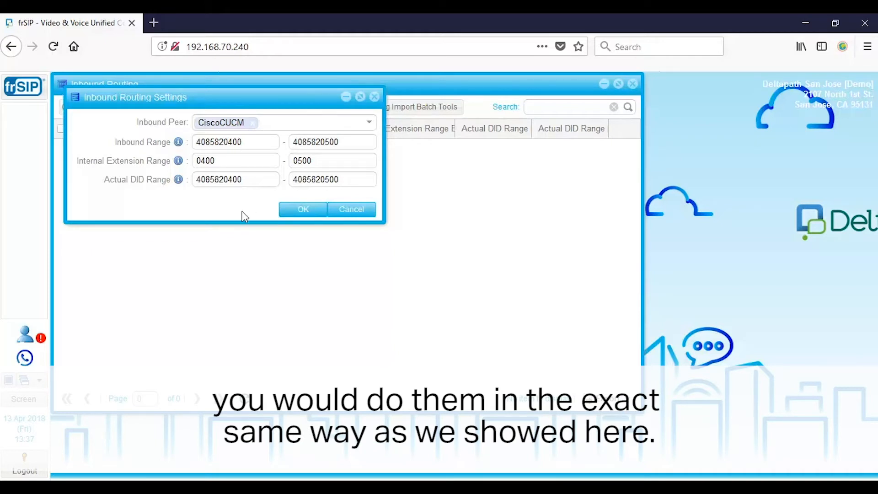
click(307, 211)
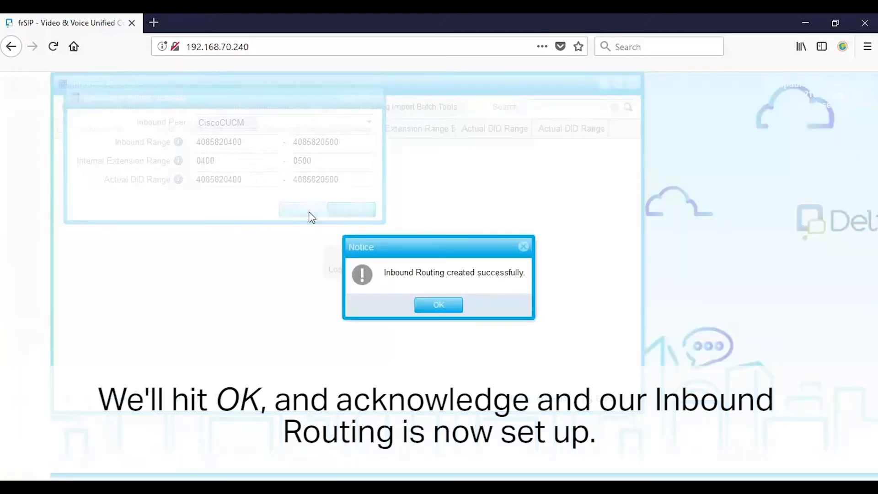
click(451, 309)
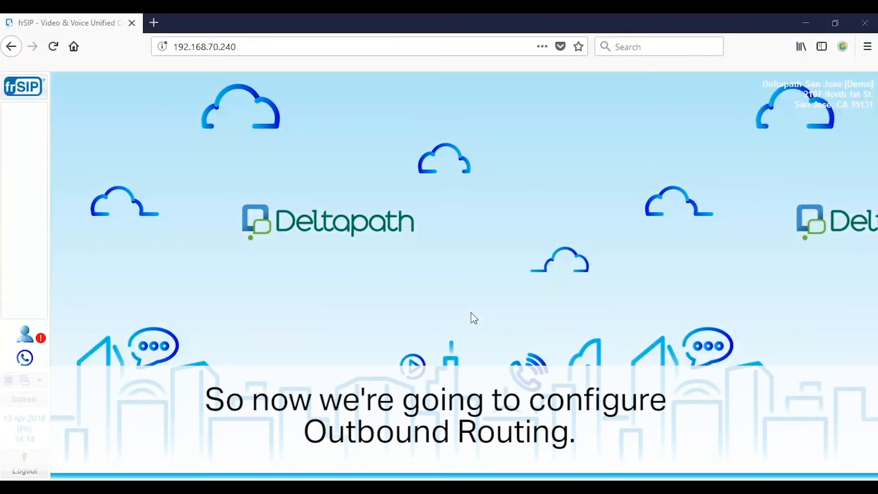
Open PSTN Outbound Routing and set the country to United States - USA (1).
click(31, 93)
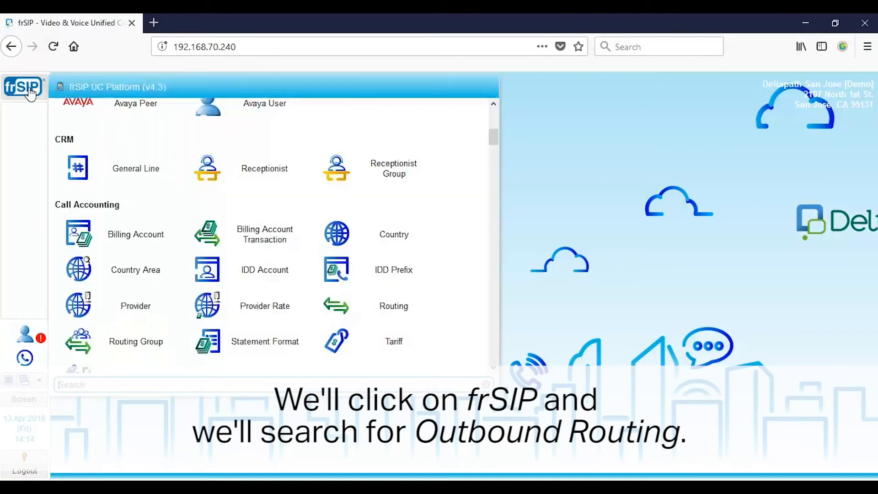
text(outbou)
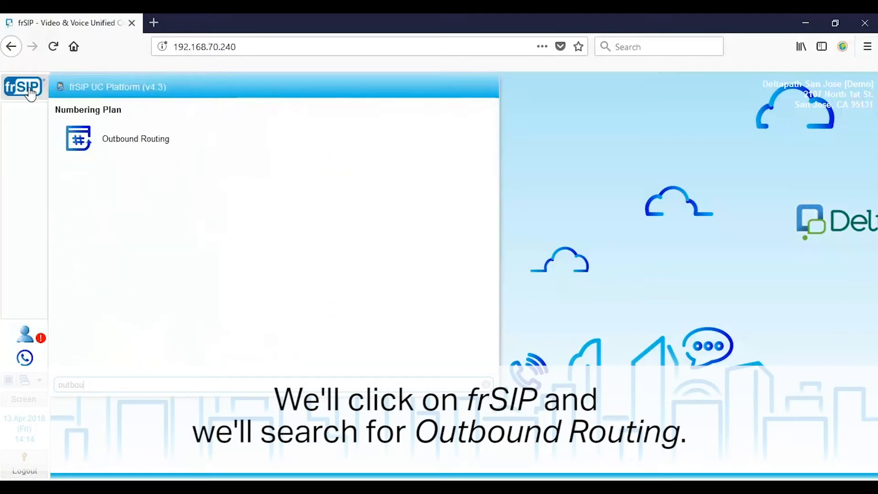
click(98, 138)
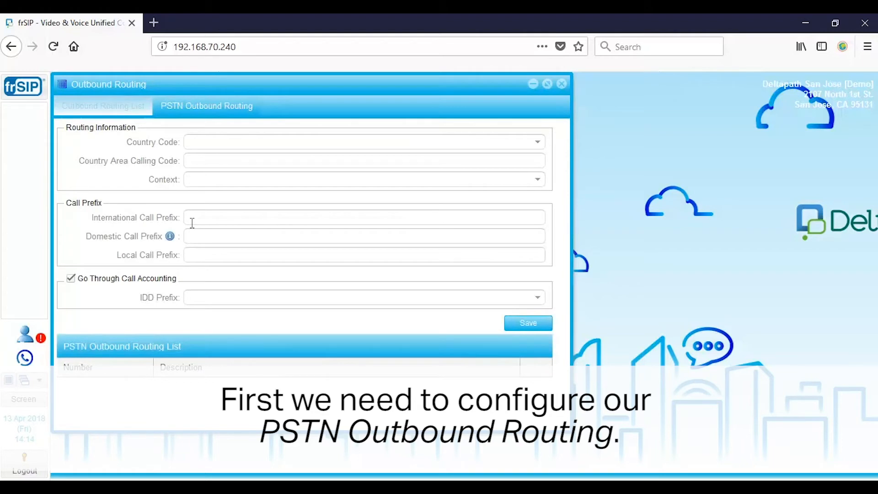
click(530, 324)
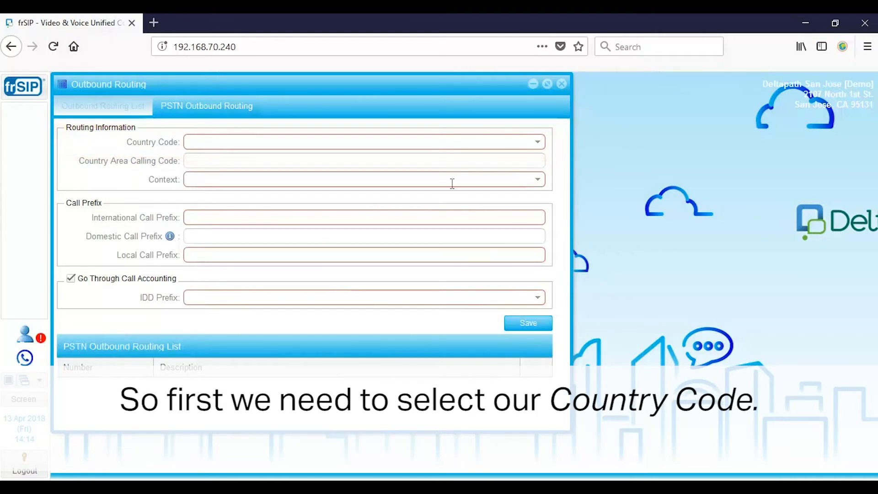
click(377, 142)
text(United)
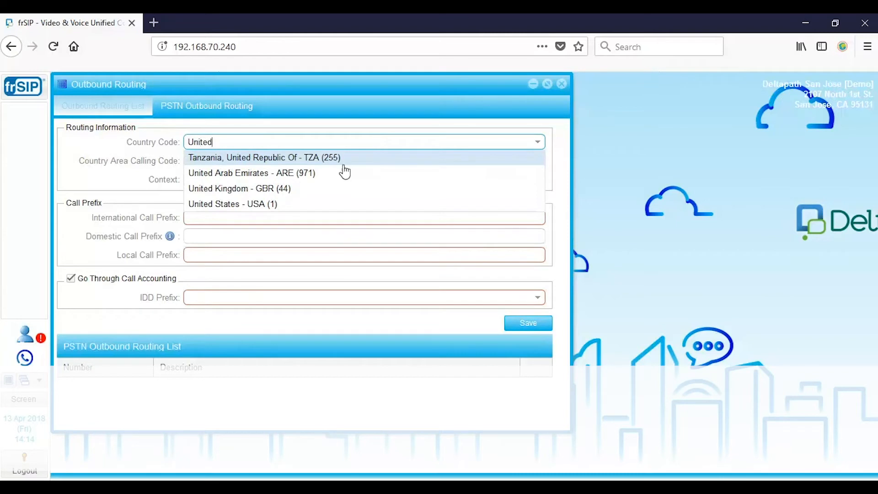
click(281, 204)
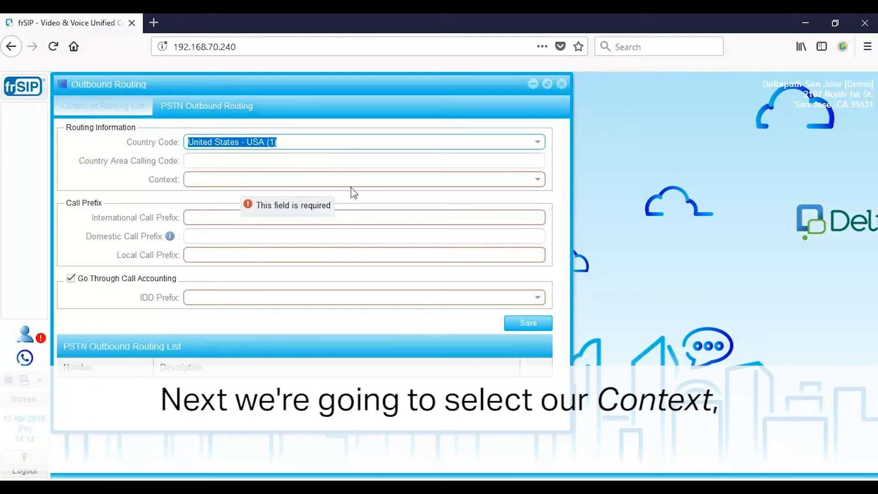
Set context PSTN, international prefix 001, local prefix 1, disable call accounting, and save.
click(535, 182)
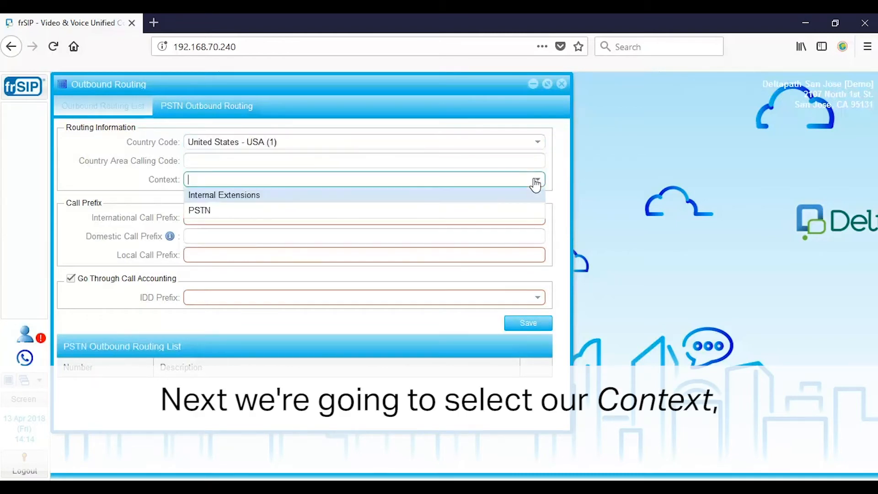
click(221, 212)
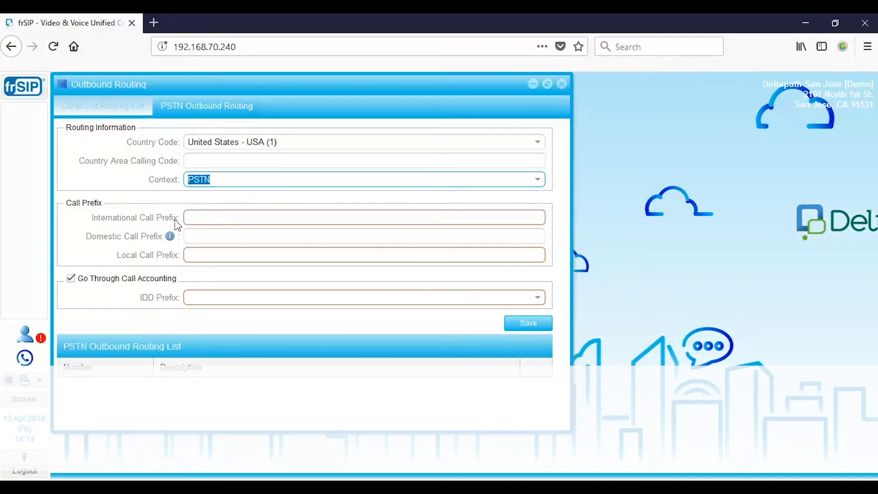
click(238, 214)
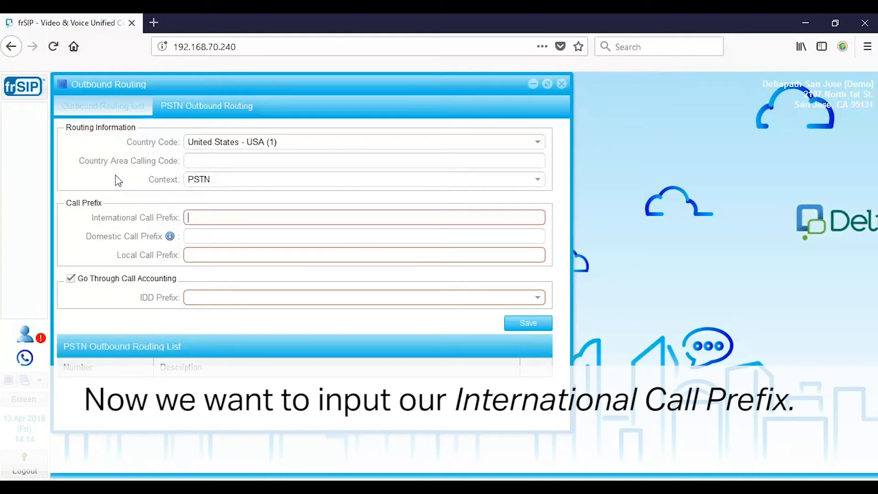
text(001)
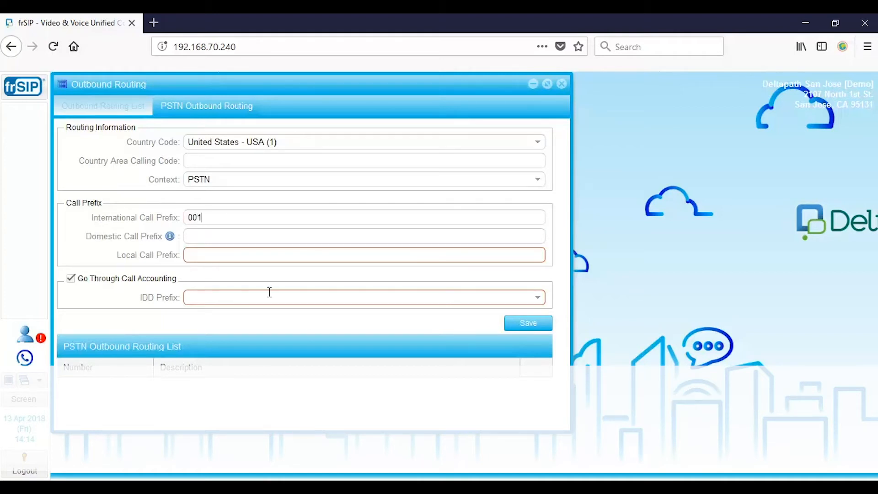
click(275, 255)
text(1)
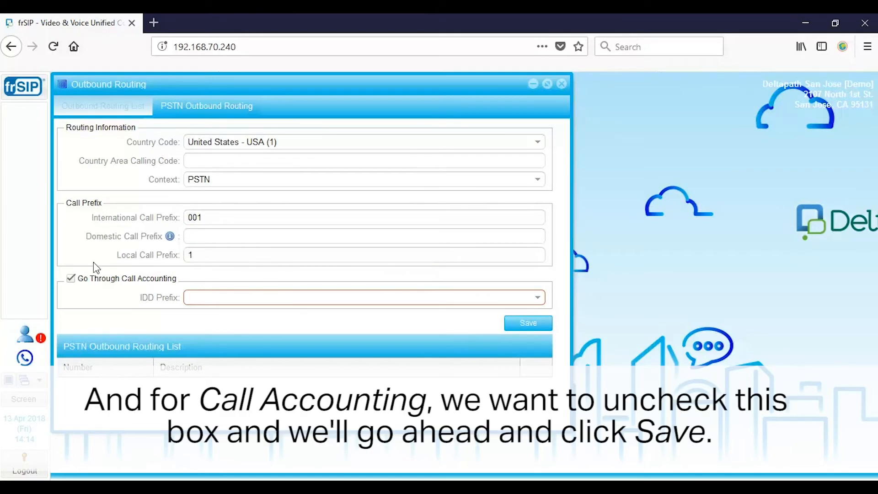
click(71, 278)
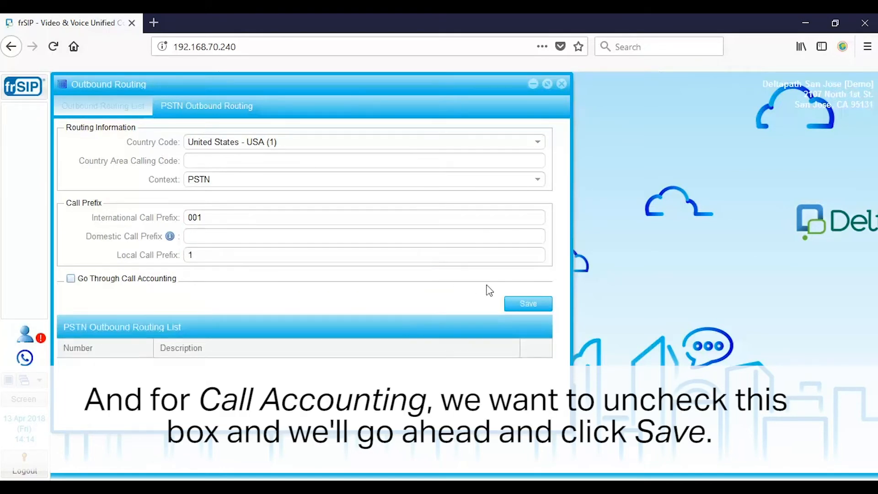
click(518, 304)
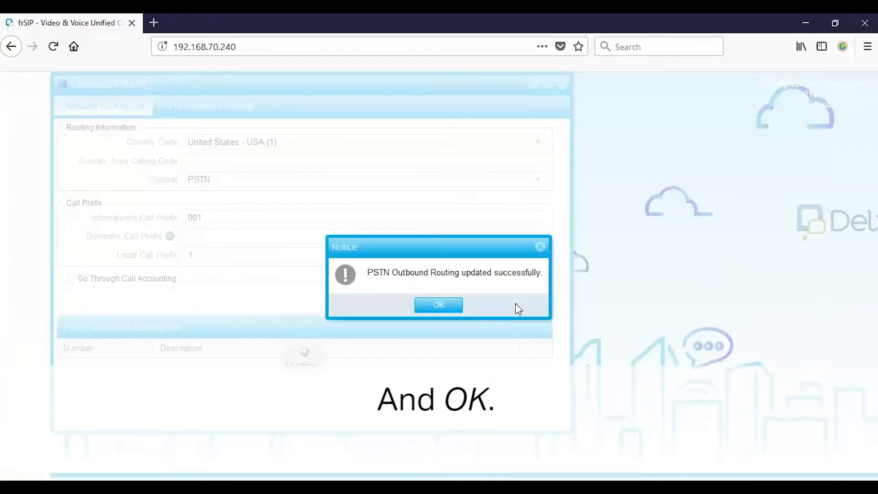
click(442, 306)
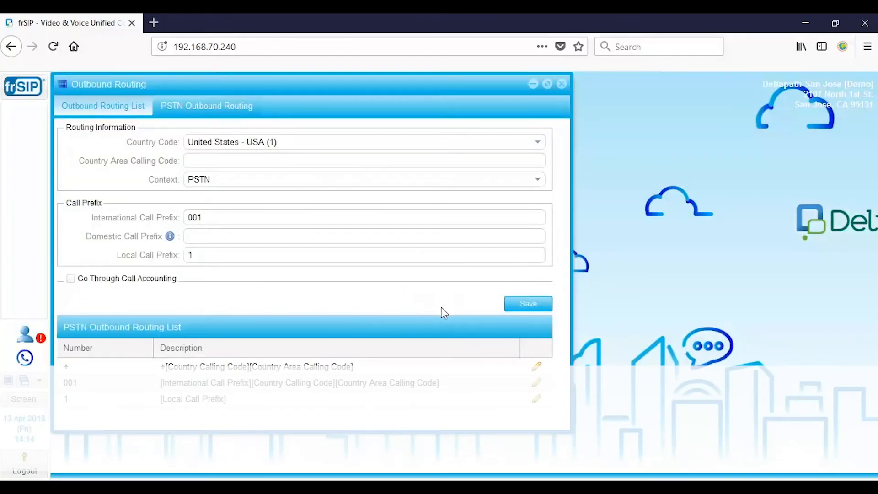
Add a new outbound route with number pattern _x. from the Outbound Routing List.
click(108, 111)
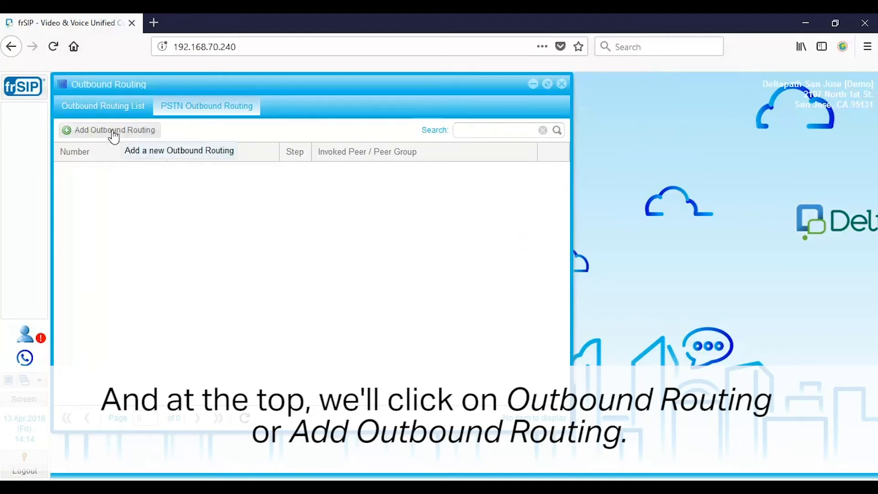
click(113, 130)
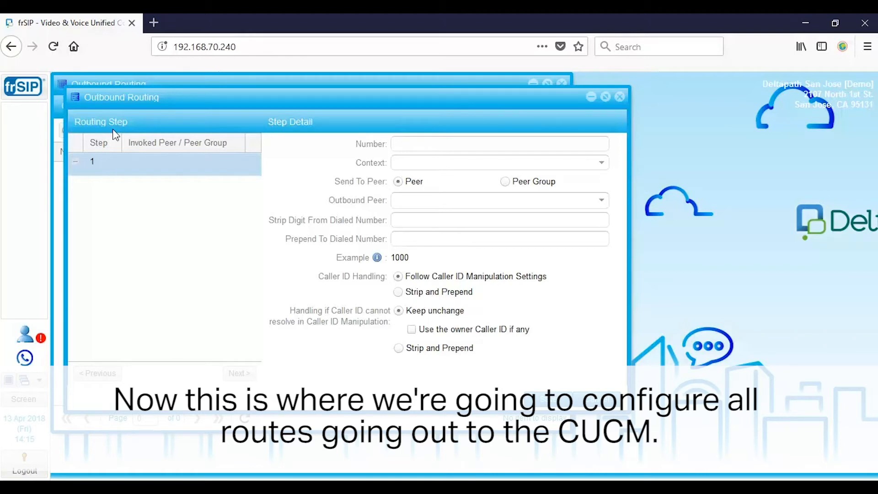
click(435, 143)
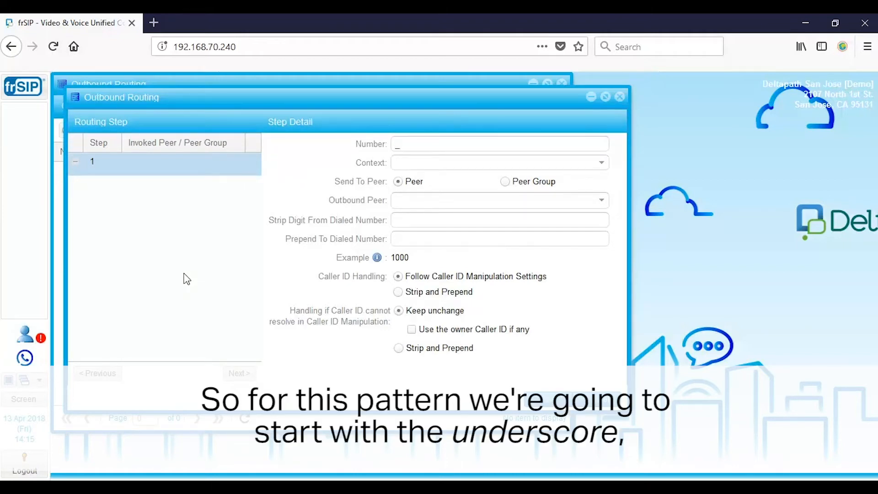
text(x)
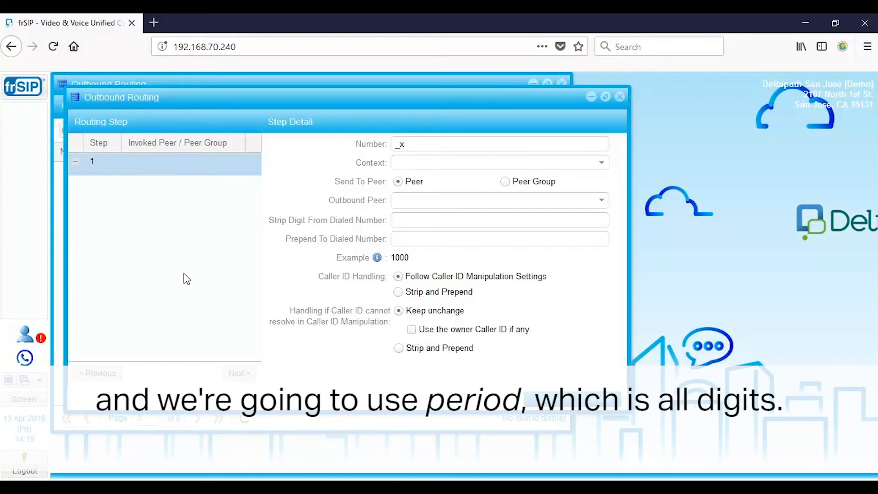
text(.)
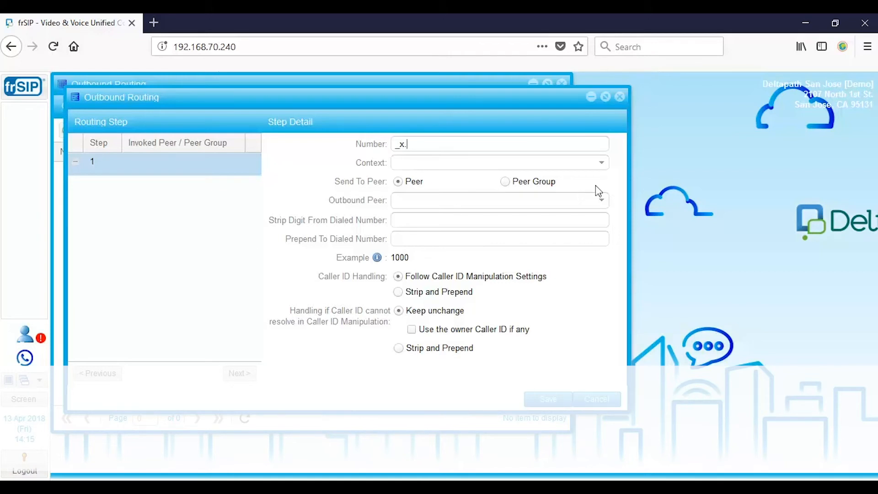
Set the route's context to PSTN and outbound peer to CiscoCUCM, then save.
click(602, 162)
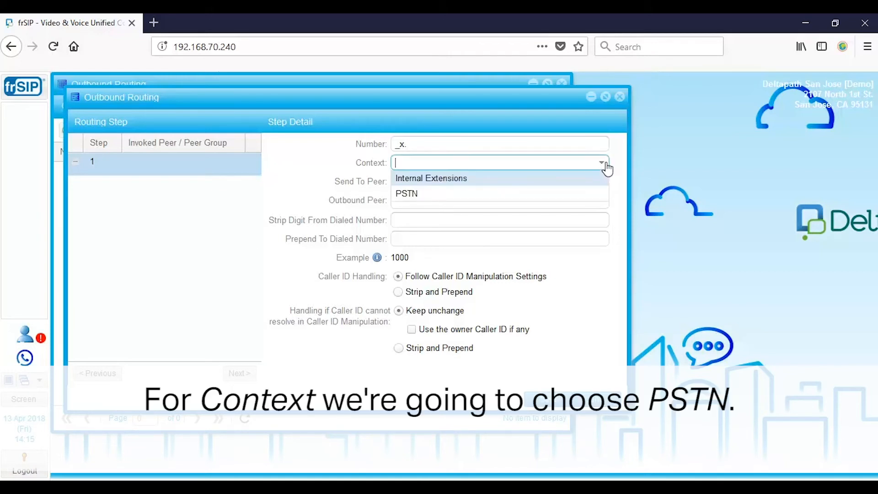
click(502, 197)
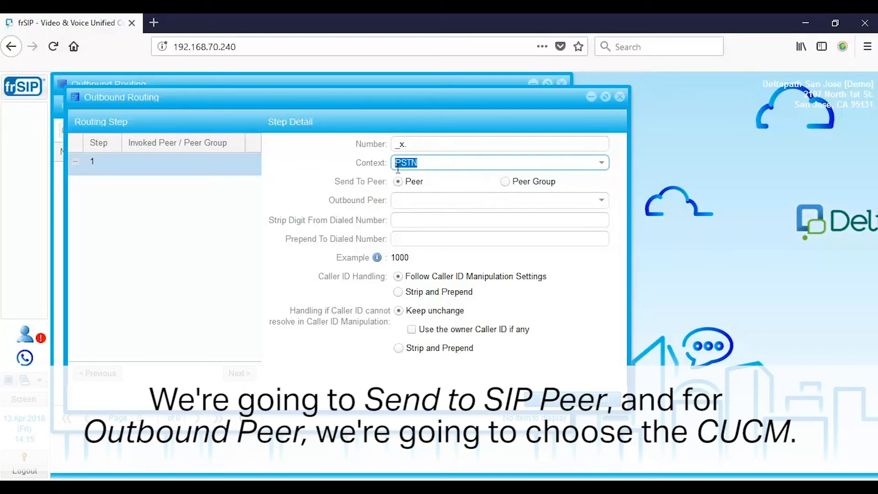
click(602, 204)
click(451, 216)
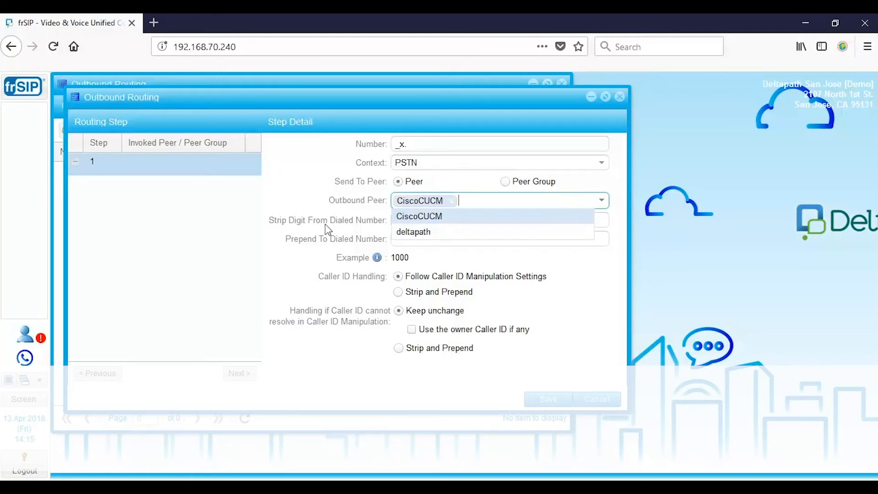
click(215, 226)
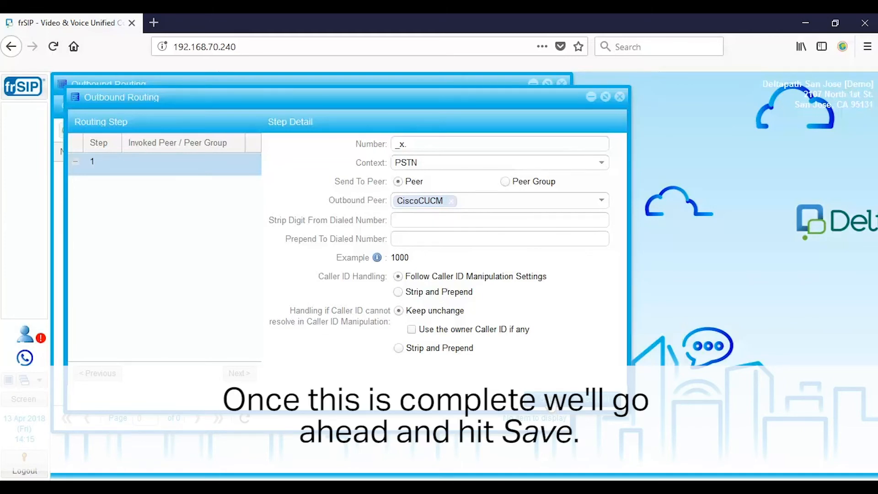
click(548, 397)
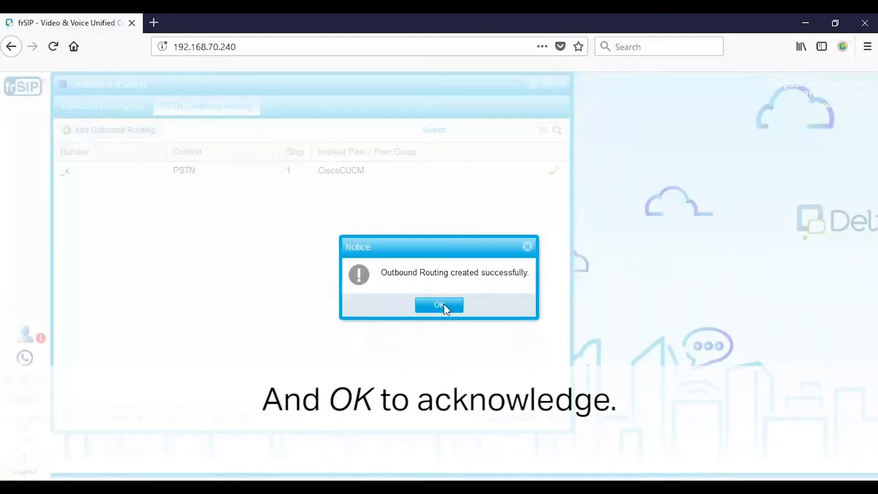
click(443, 305)
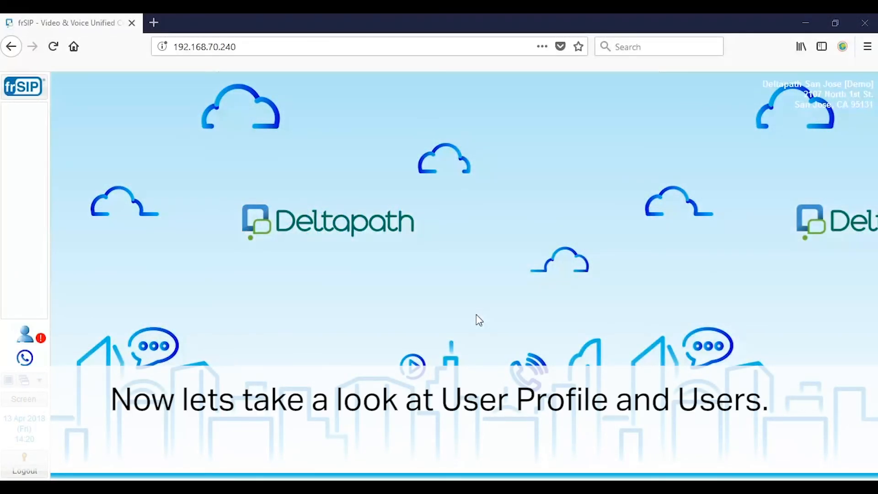
Find User Profile via 'user pr' search and edit the Default profile.
click(41, 93)
text(user pr)
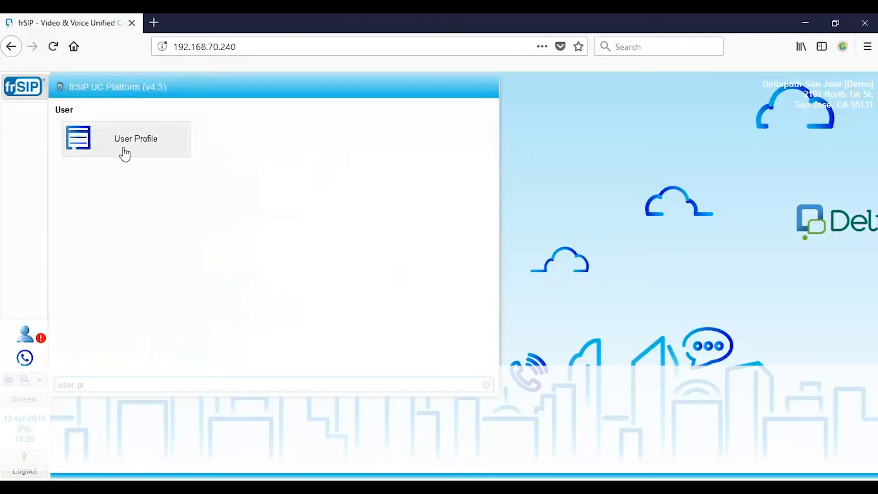
click(124, 150)
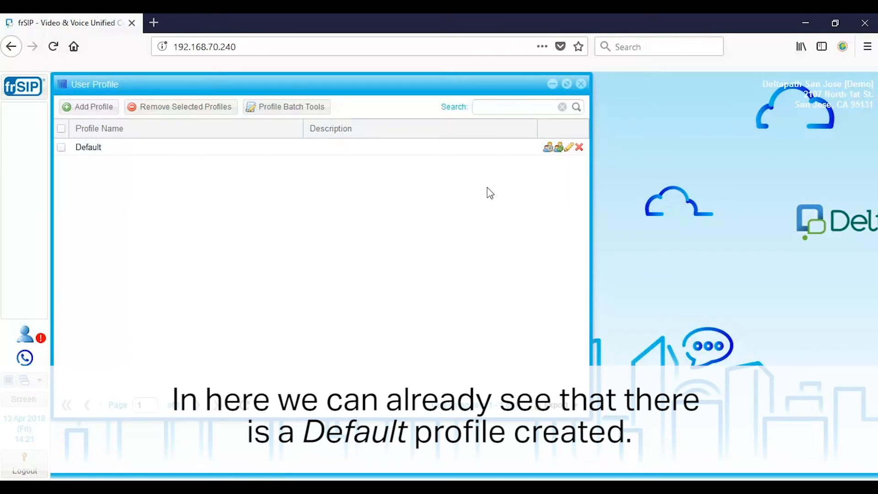
click(569, 147)
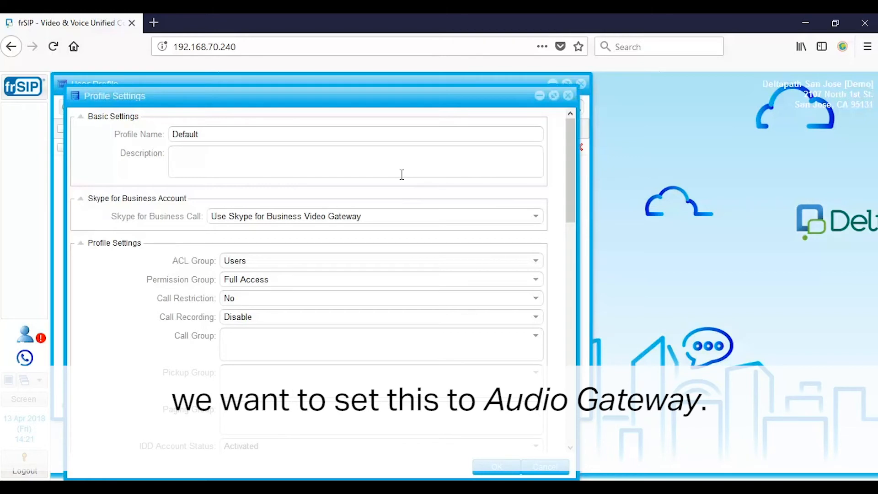
Set Skype for Business Call to Audio Gateway in the Default profile.
click(391, 216)
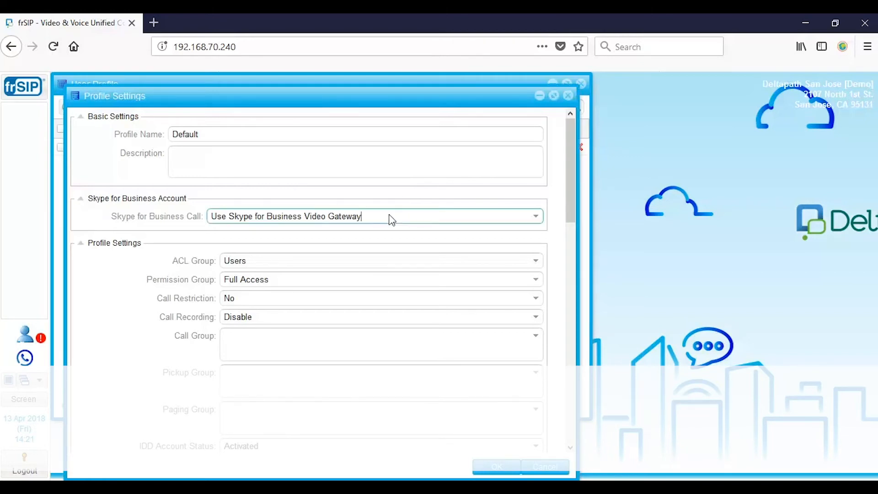
click(349, 247)
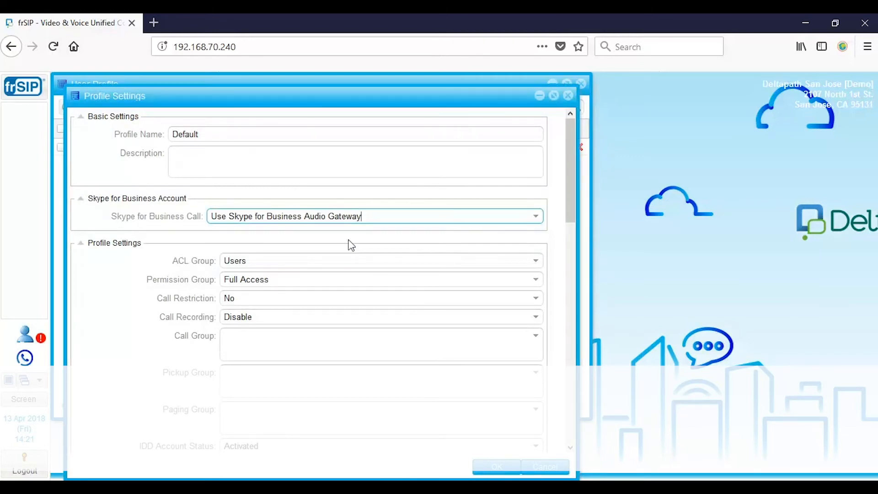
click(101, 217)
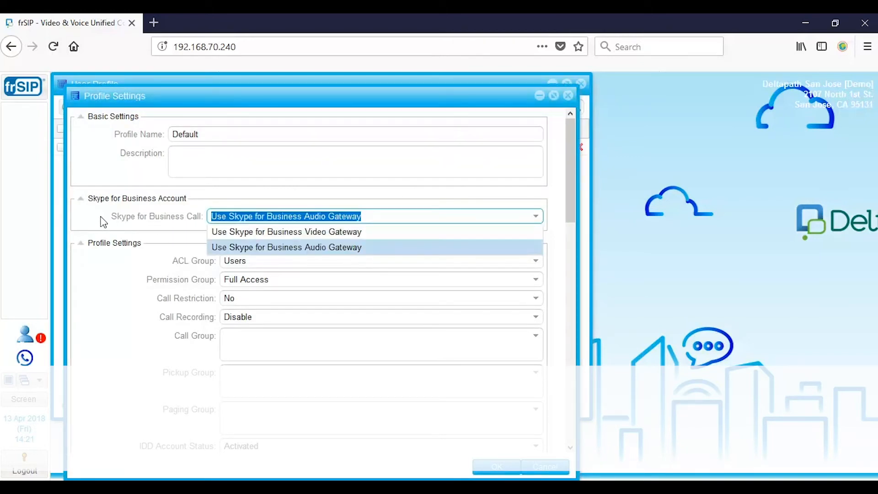
click(198, 164)
Use the server IP 192.168.70.240 for the message delete URL and save the profile.
scroll(123, 280, down, 3)
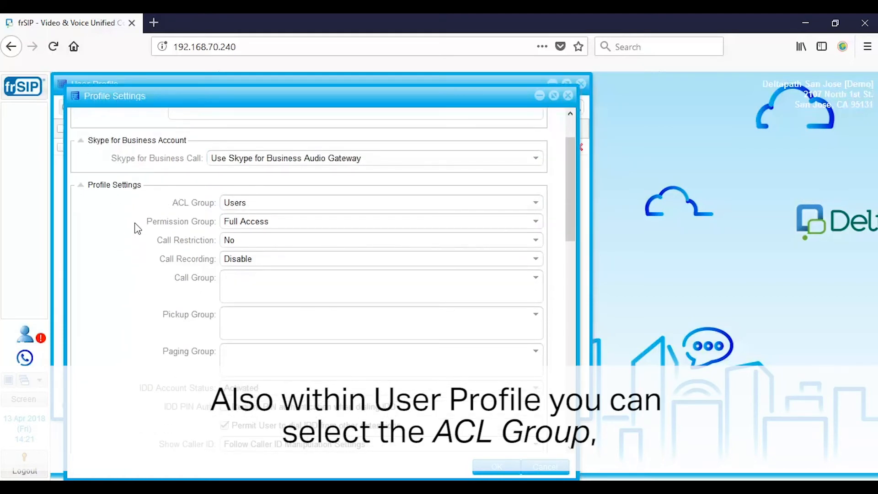
scroll(137, 256, down, 12)
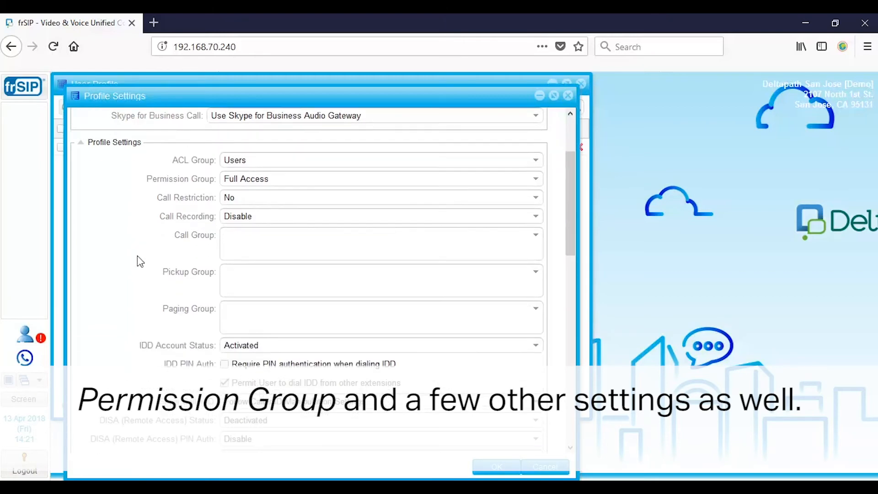
scroll(154, 258, down, 11)
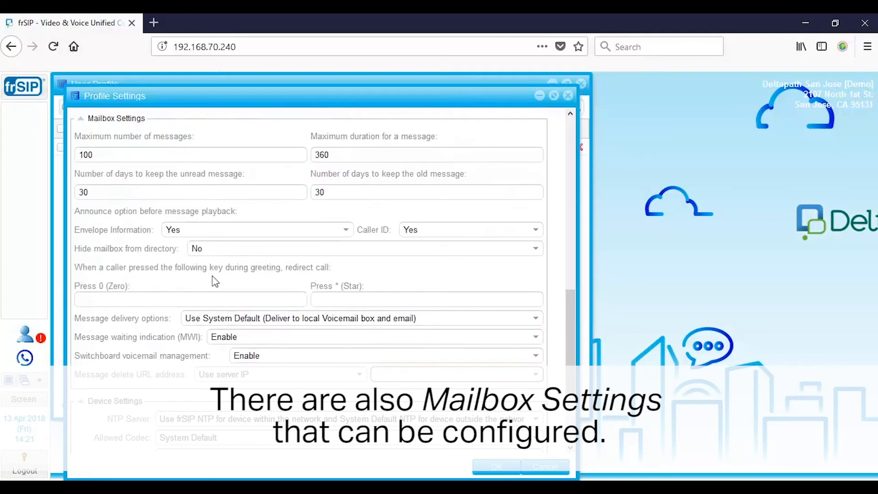
scroll(172, 335, down, 3)
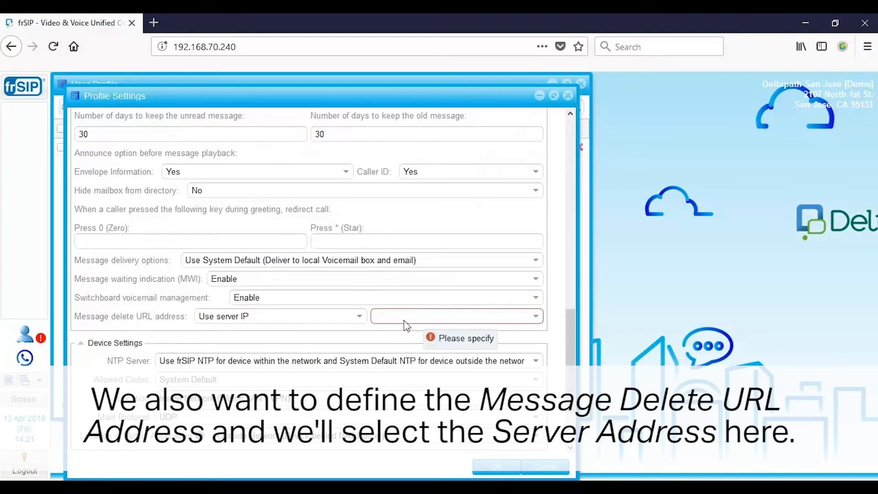
click(536, 317)
click(448, 333)
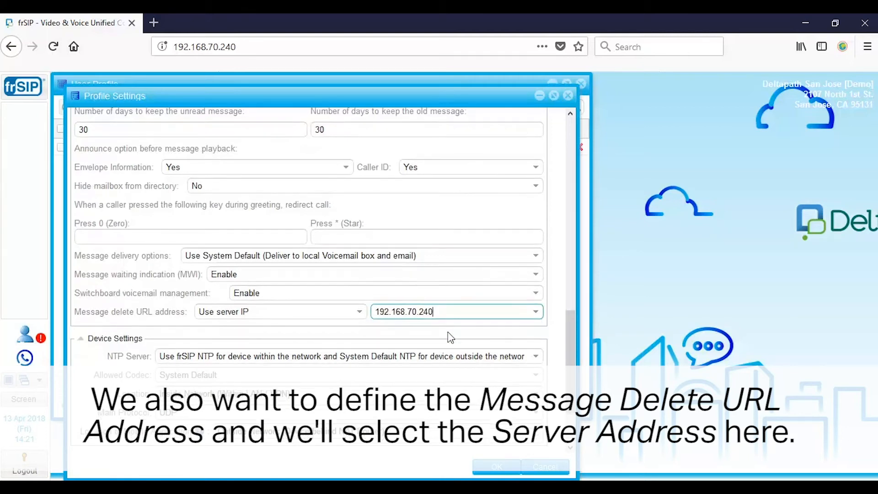
scroll(474, 338, down, 3)
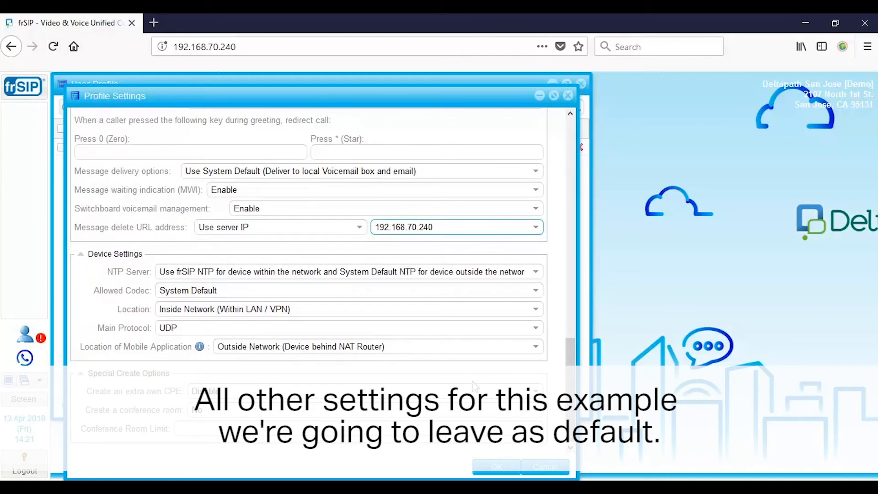
click(495, 466)
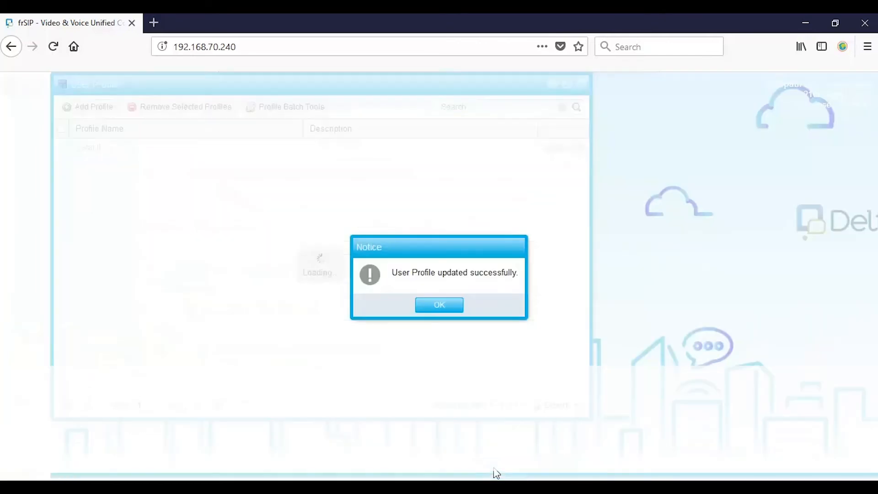
Close User Profile and open a blank Add User form via 'user' search, revealing required fields.
click(457, 309)
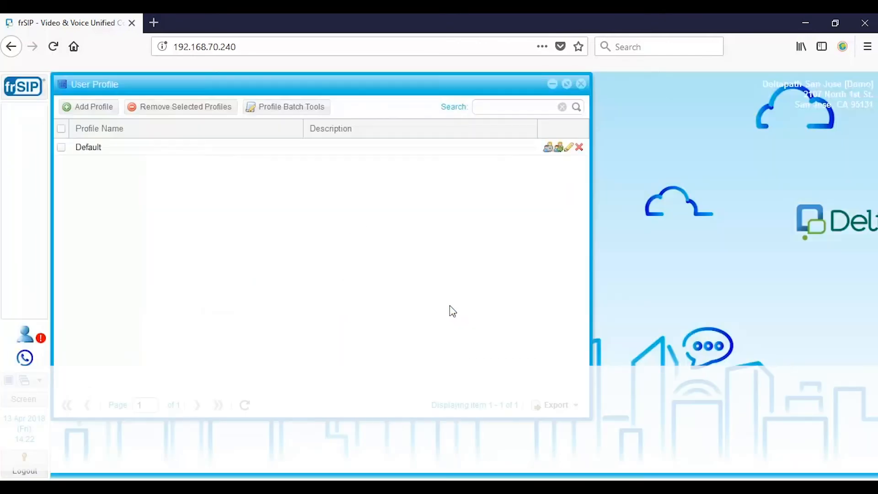
click(581, 84)
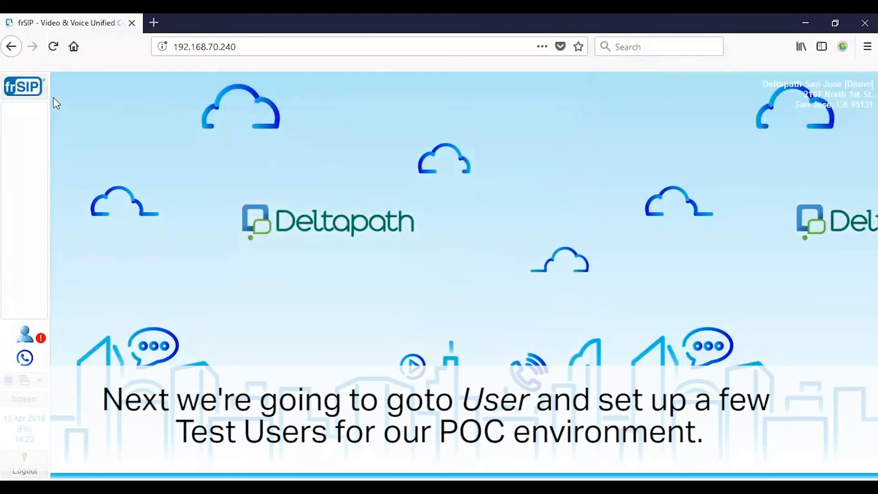
click(35, 90)
text(user)
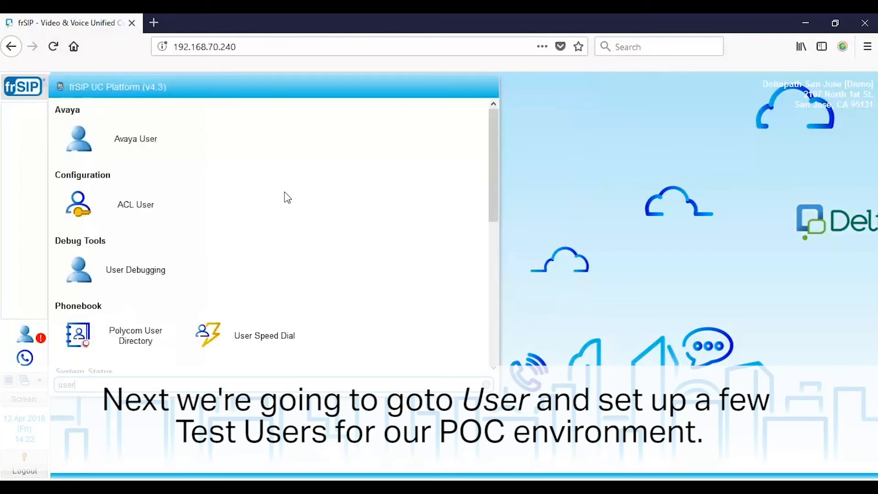
scroll(288, 197, down, 5)
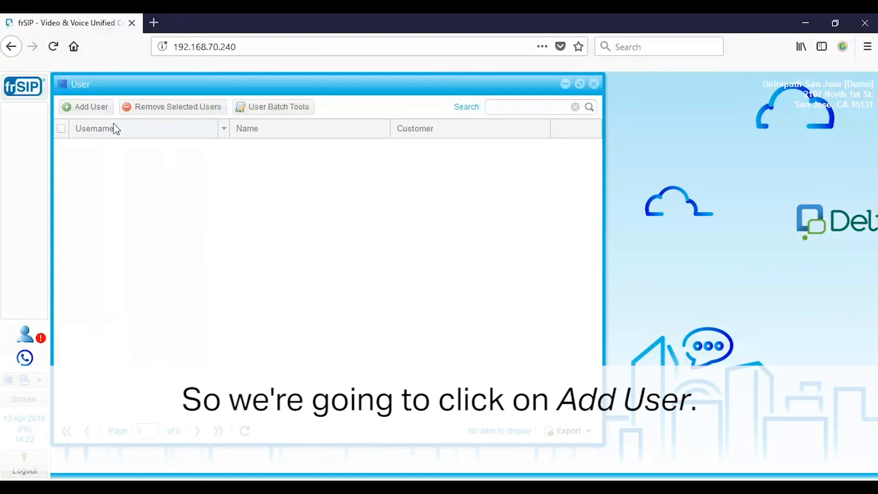
click(93, 108)
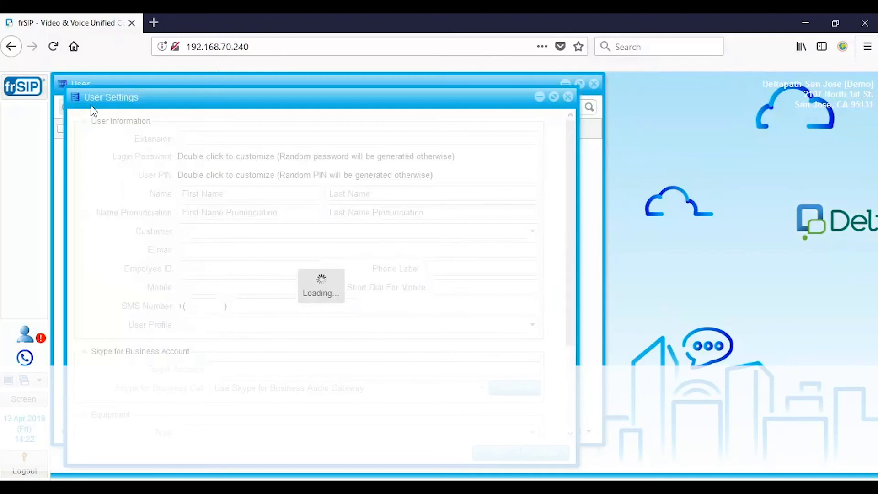
click(498, 457)
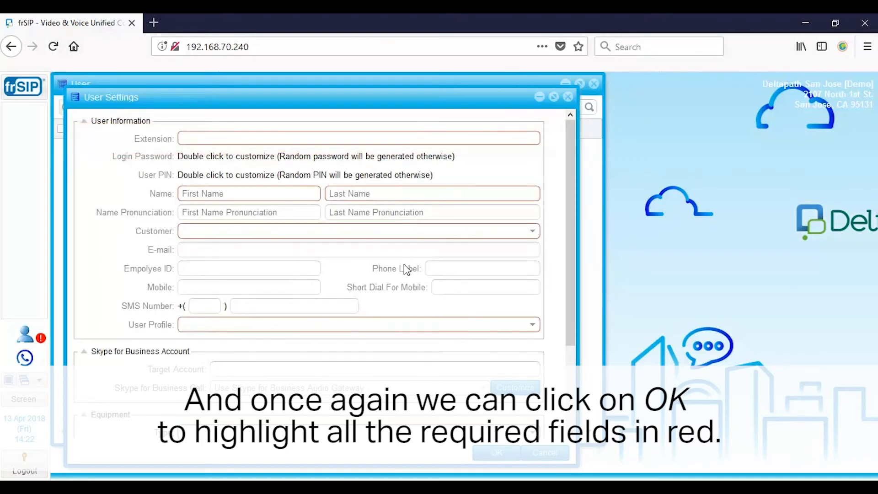
Enter extension 0400 and set a custom login password, confirmed twice.
click(251, 139)
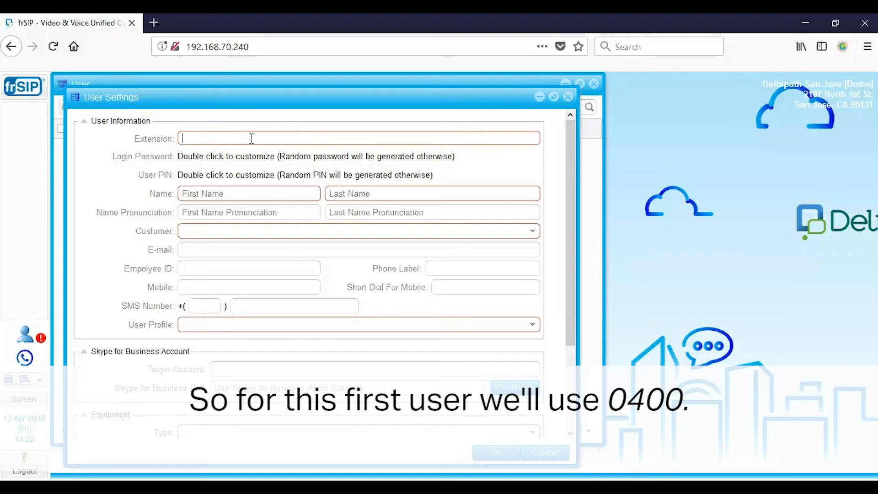
text(400)
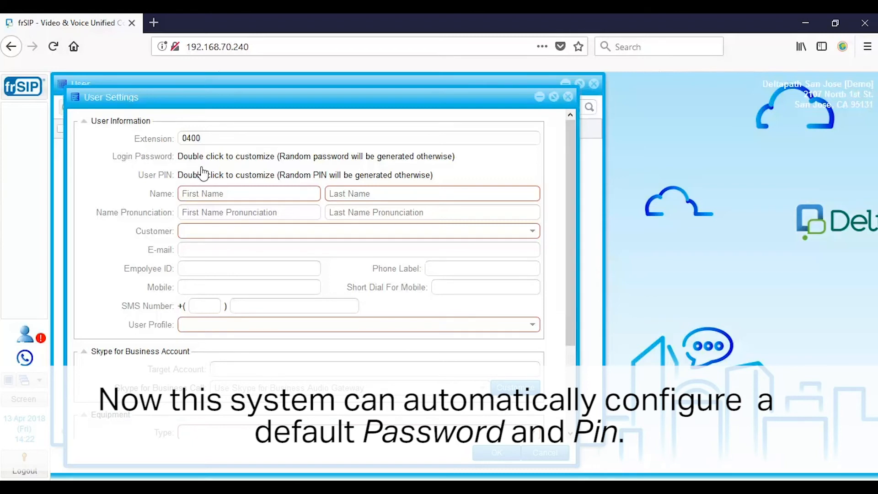
double_click(234, 156)
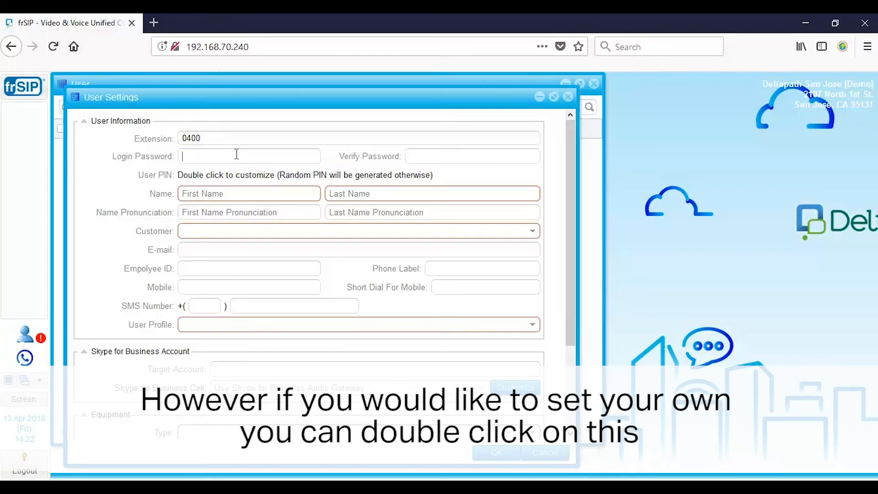
click(237, 156)
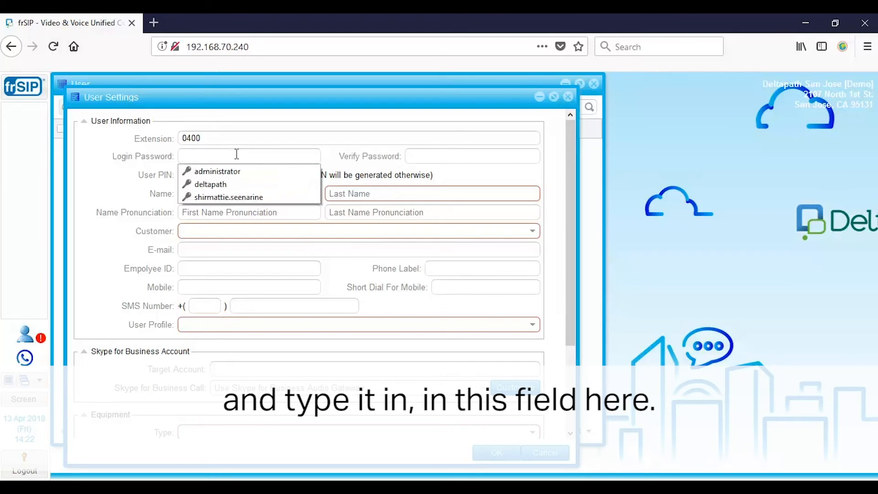
text(•••••••••••)
key(Tab)
text(•••••••••••)
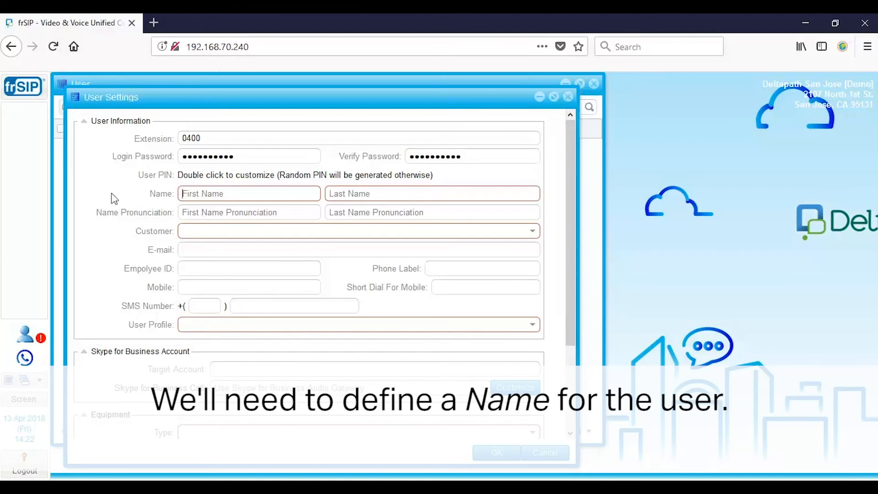
Fill in the user's first and last name, customer System and user profile Default.
key(Tab)
key(Tab)
click(533, 234)
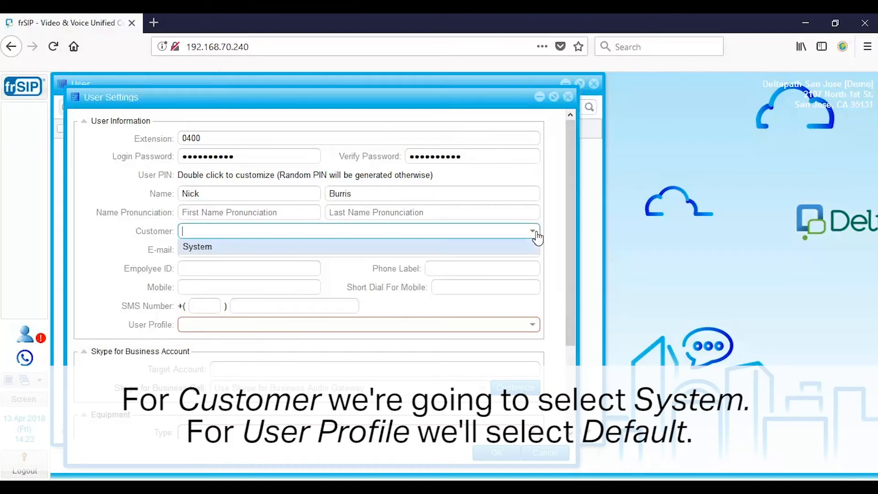
click(339, 249)
scroll(274, 257, down, 2)
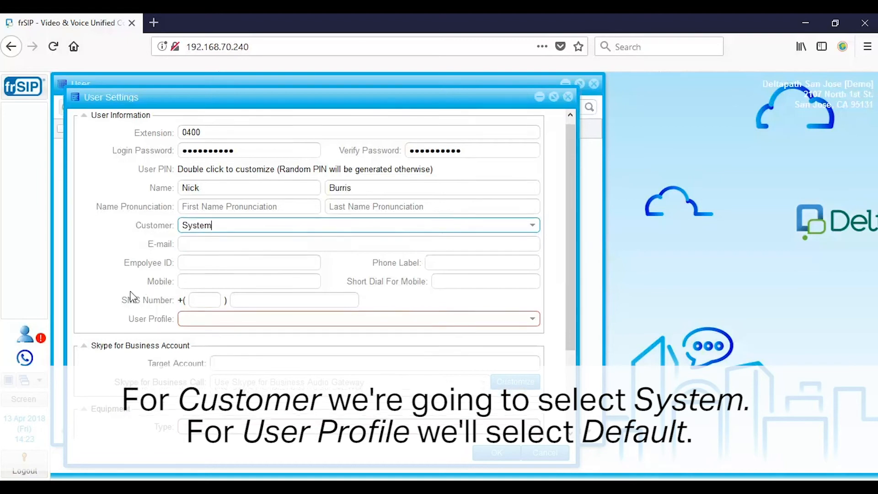
click(539, 268)
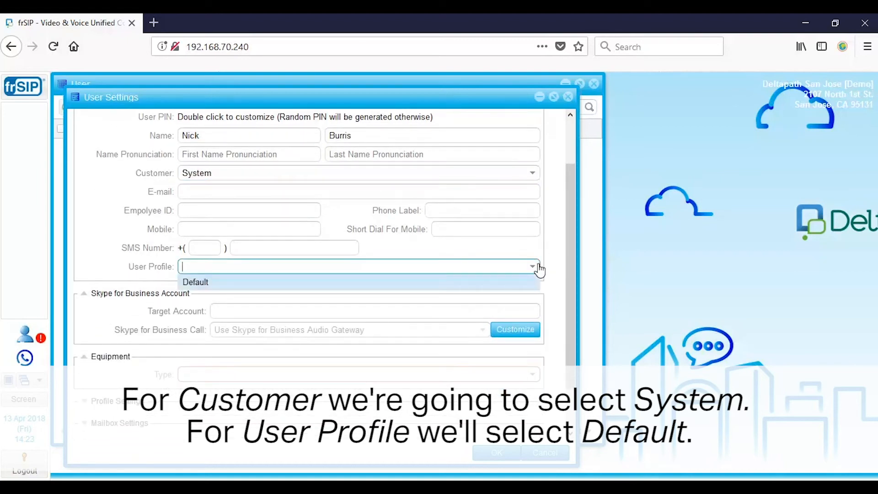
click(192, 282)
scroll(148, 297, down, 2)
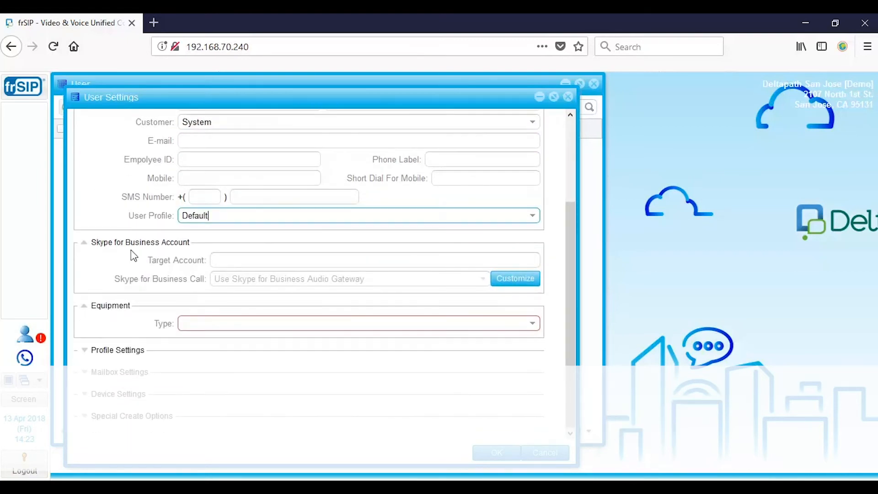
click(535, 325)
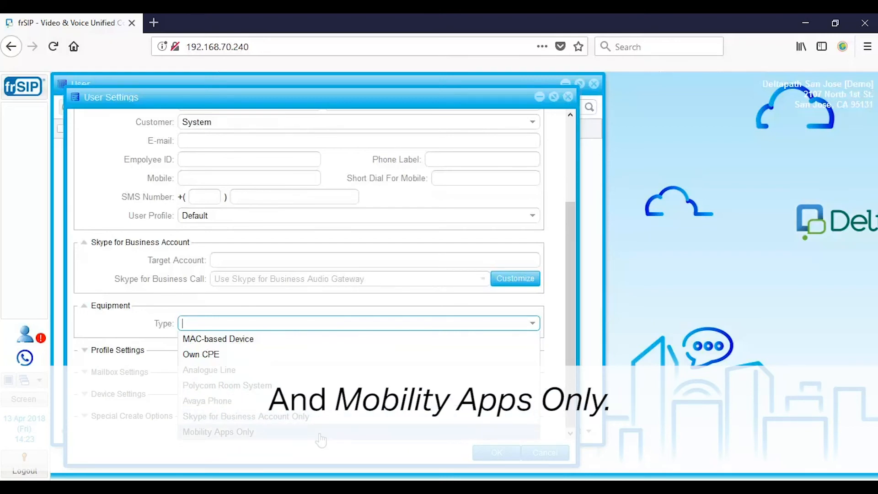
Make the equipment a MAC-based Device and paste in the phone's MAC address.
click(263, 343)
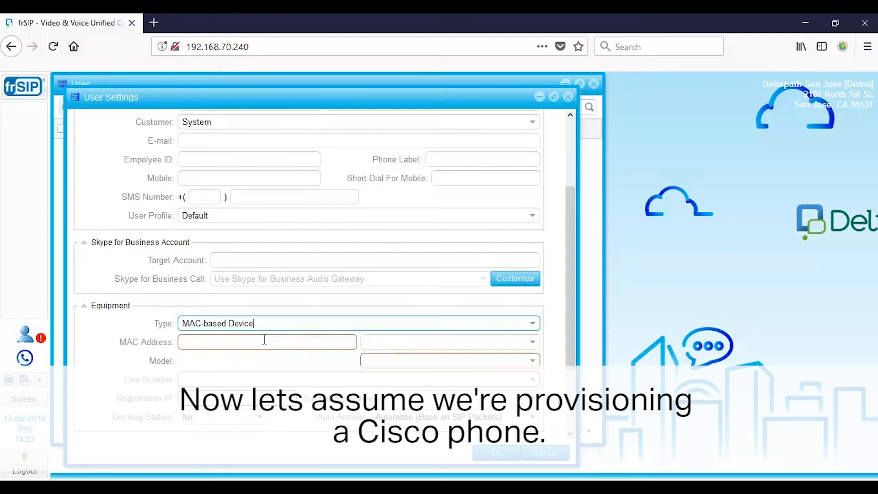
scroll(125, 336, down, 2)
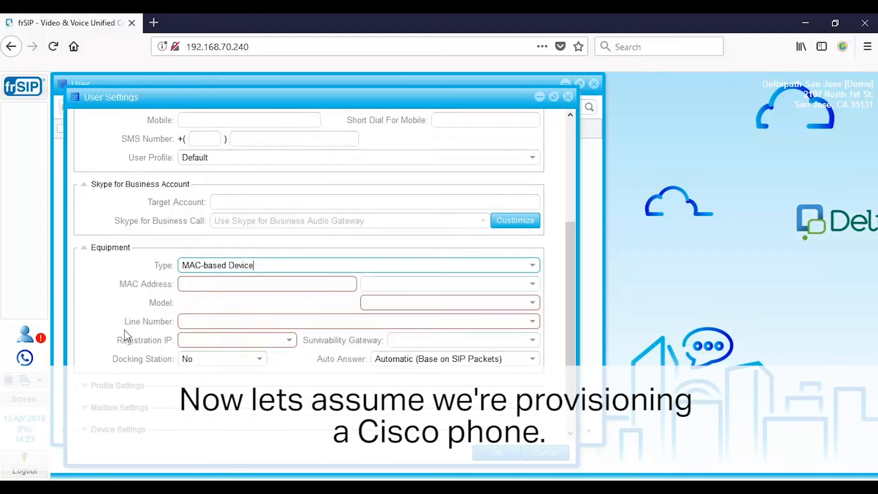
click(229, 284)
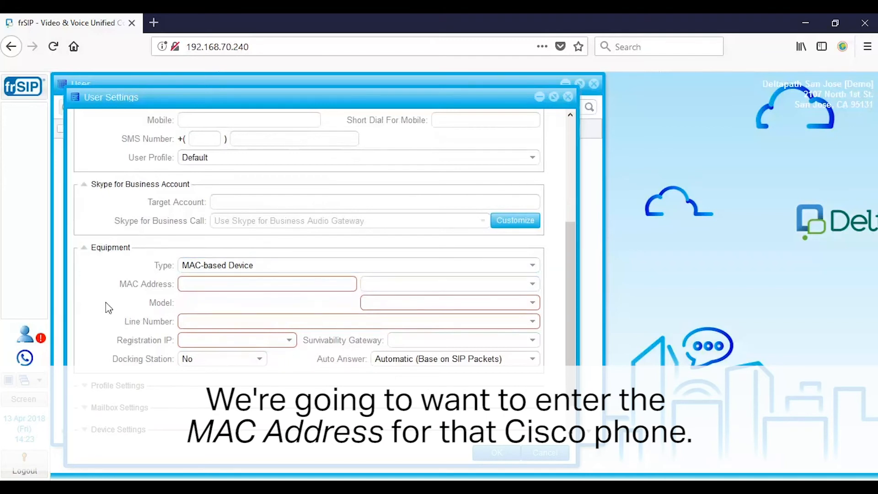
text(64D989681394)
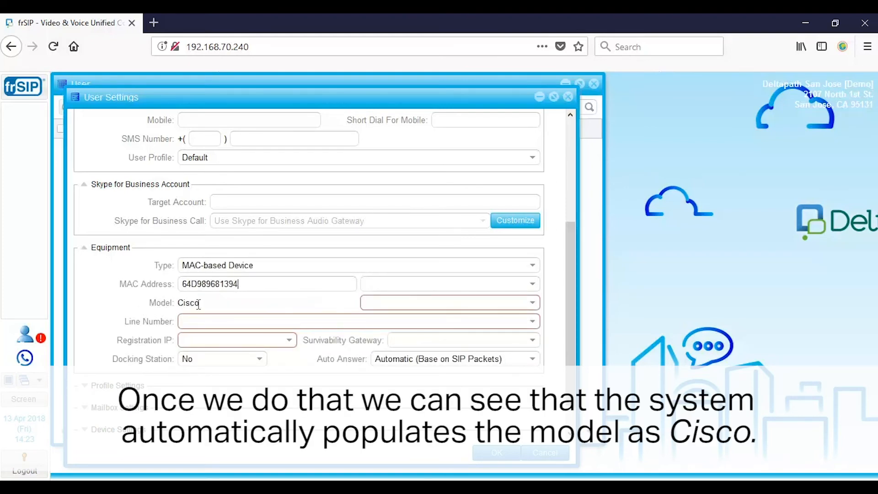
Set phone model 7945, line 1, registration IP 192.168.70.240, and save user 0400.
click(533, 304)
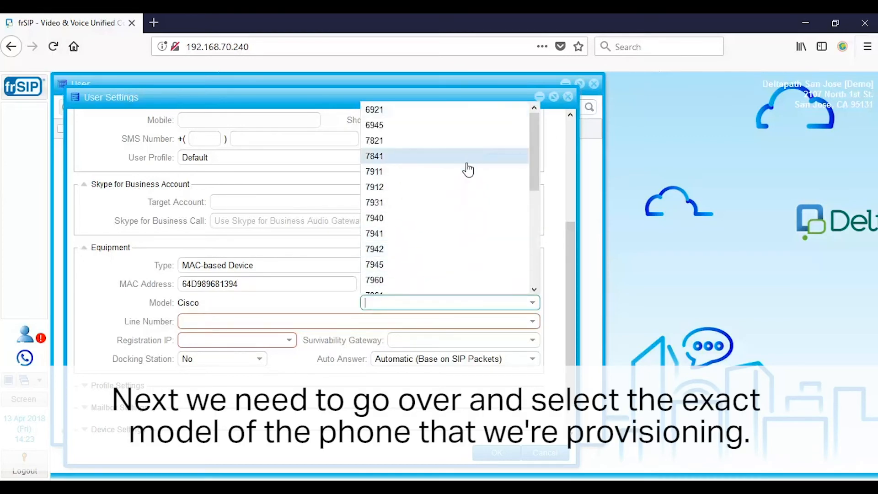
click(423, 272)
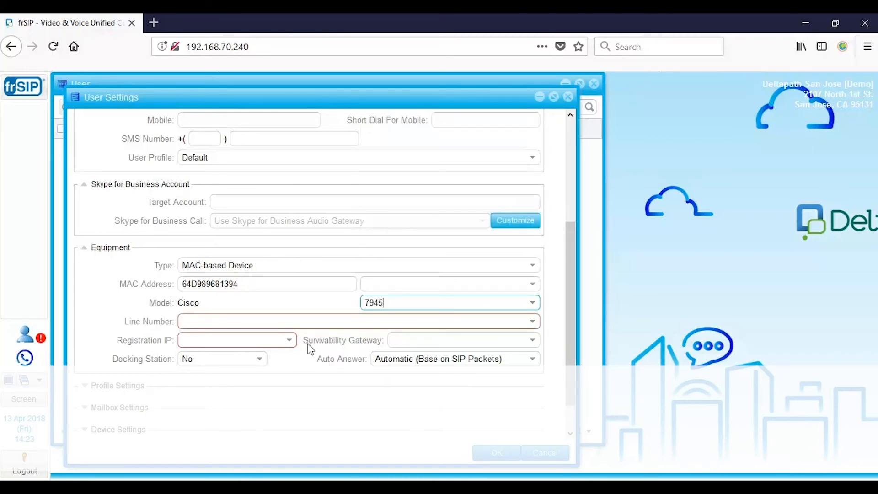
click(535, 322)
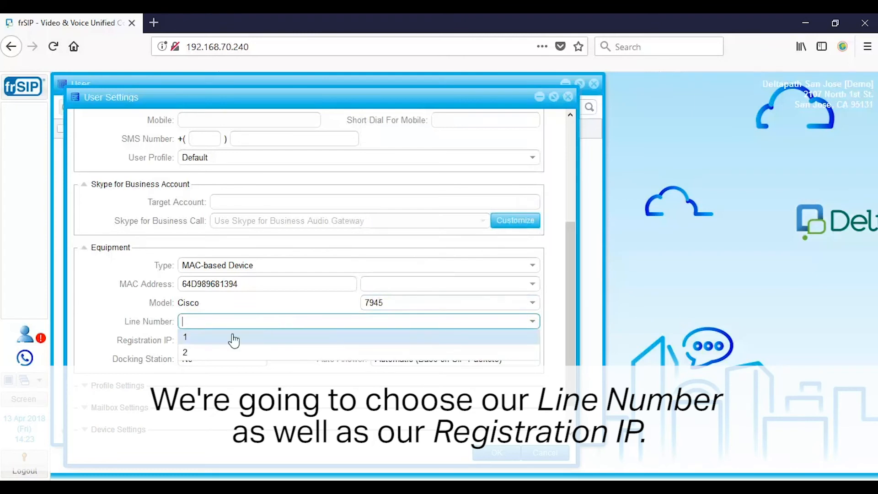
click(215, 342)
click(289, 340)
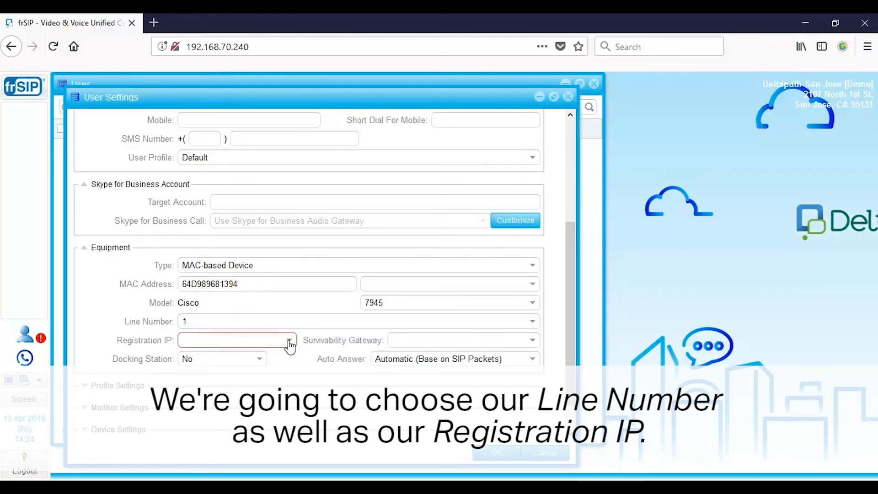
click(259, 359)
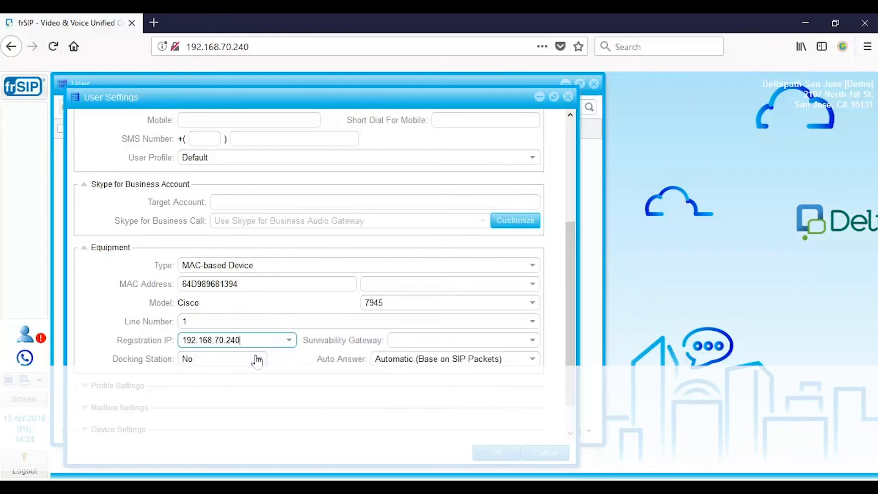
click(488, 456)
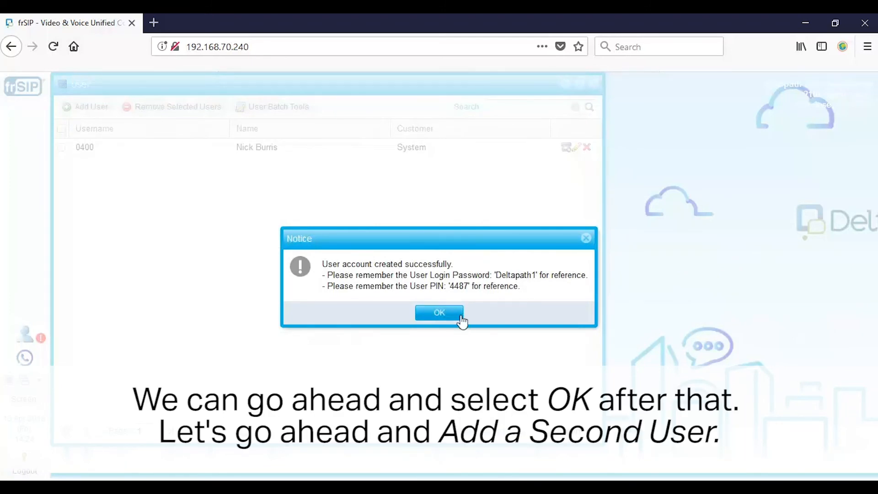
Start a new user with extension 0401 and enter the user's first and last name.
click(446, 313)
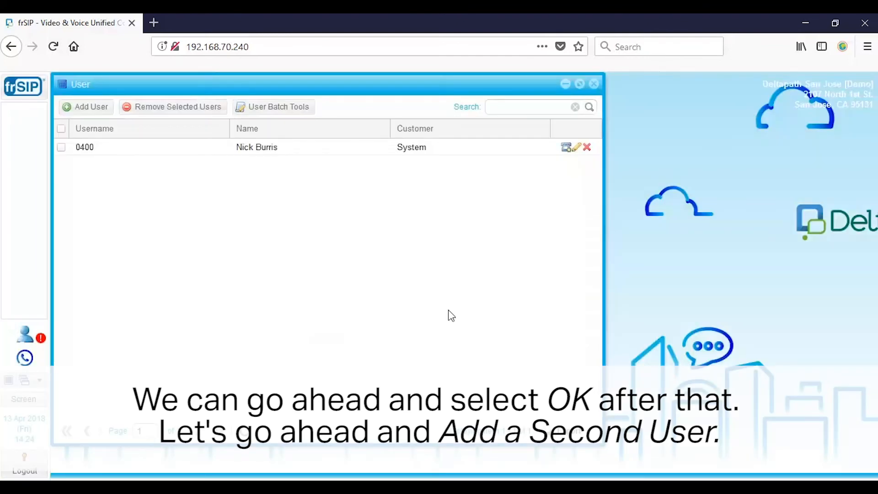
click(103, 110)
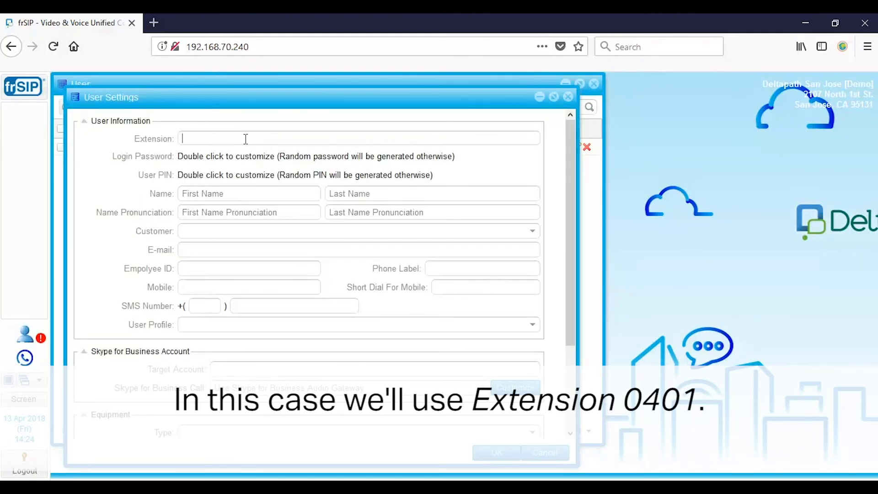
text(0401)
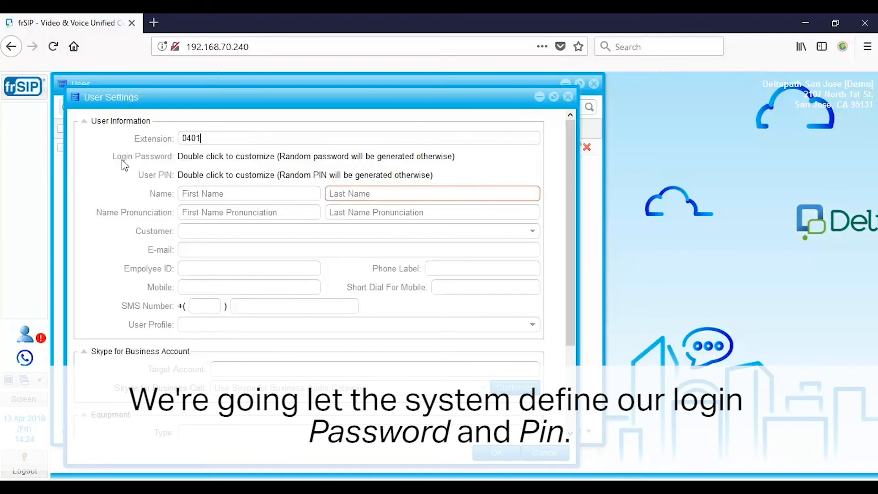
click(222, 196)
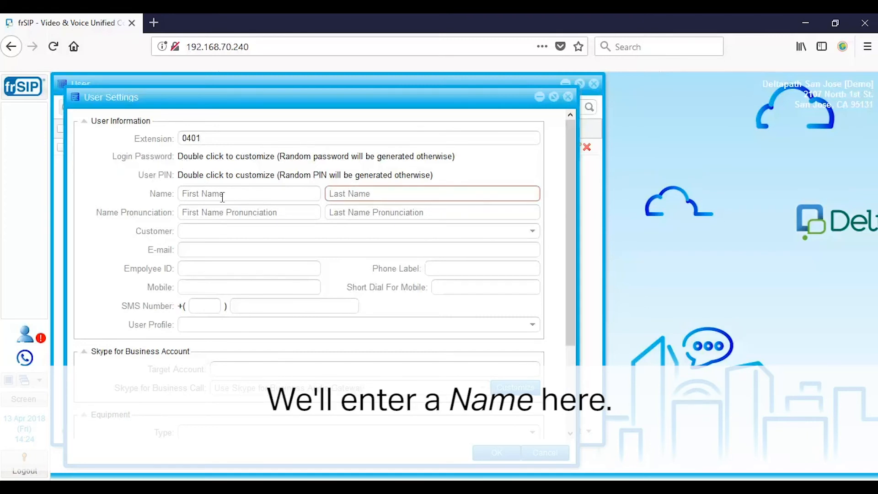
key(Tab)
Set customer System, user profile Default, and equipment type Skype for Business Account Only.
click(231, 231)
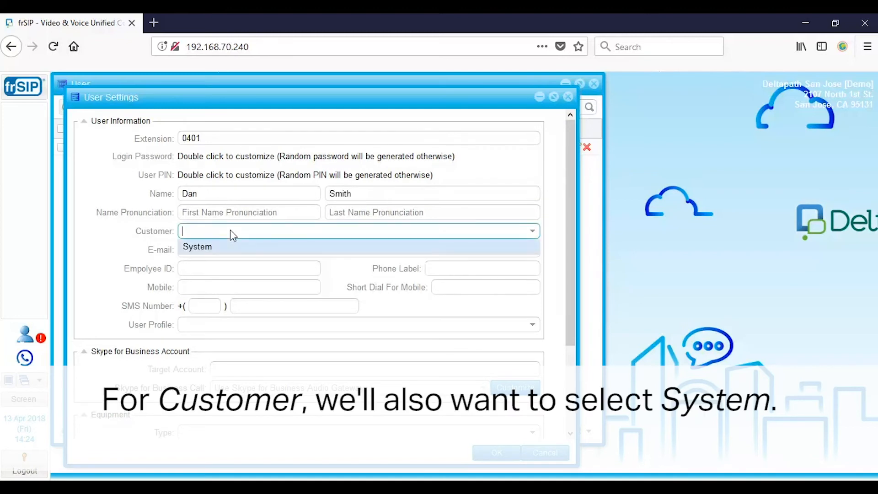
click(210, 247)
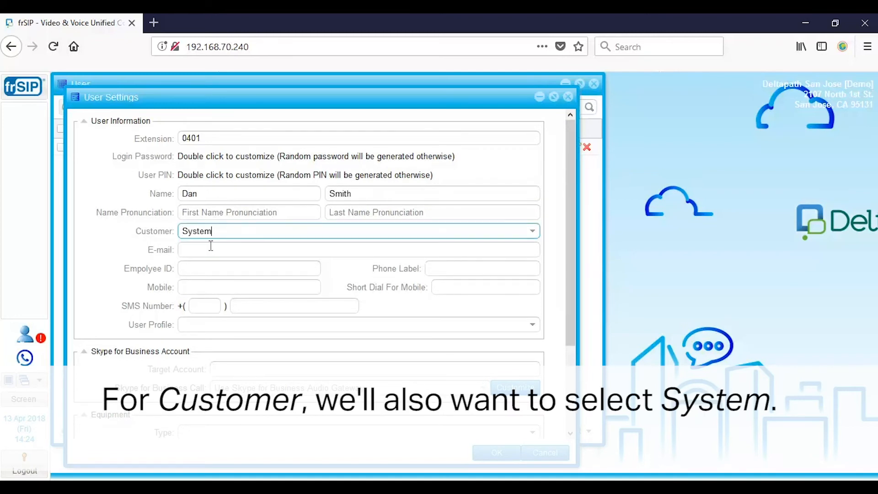
click(224, 326)
click(218, 344)
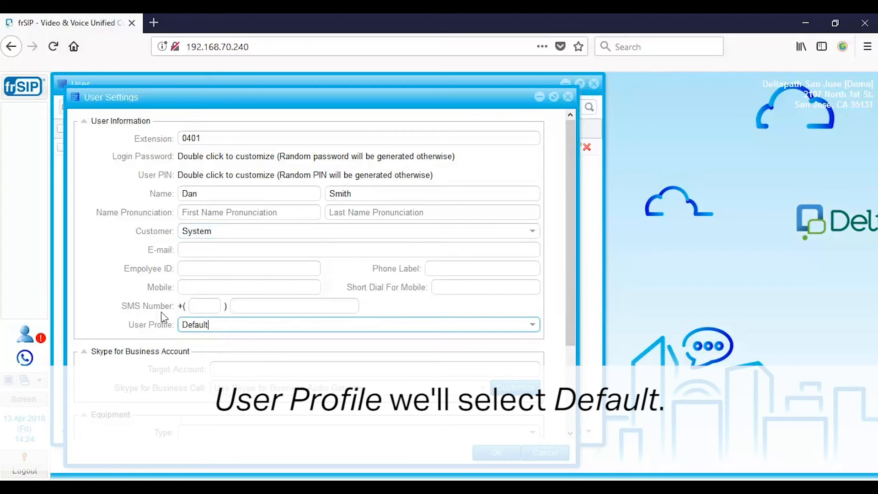
scroll(136, 292, down, 3)
click(283, 324)
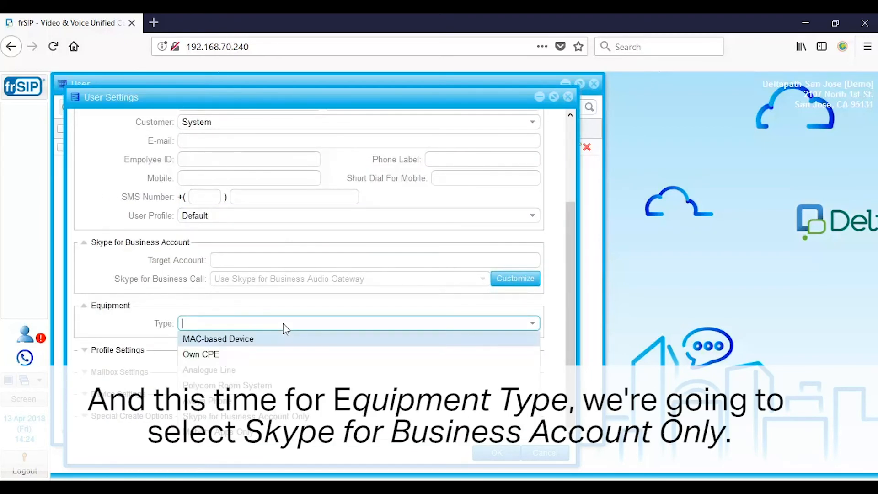
click(288, 417)
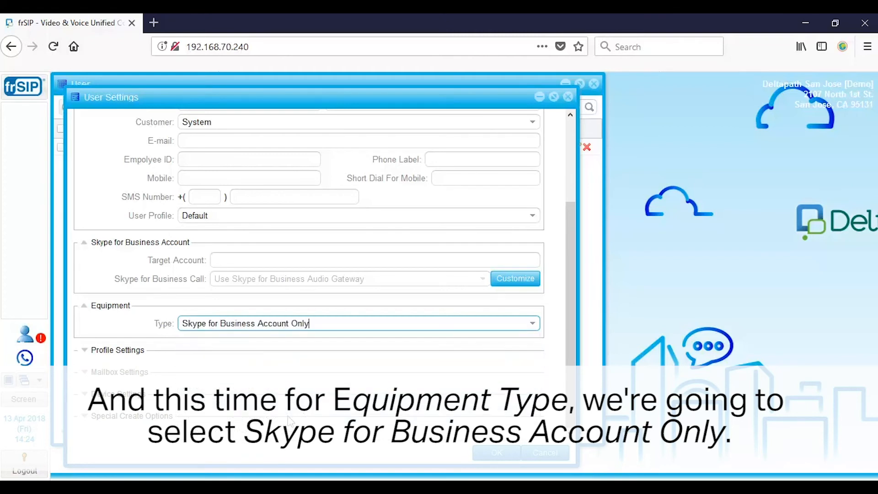
Enter the Skype target account e-mail address and save user 0401.
click(288, 259)
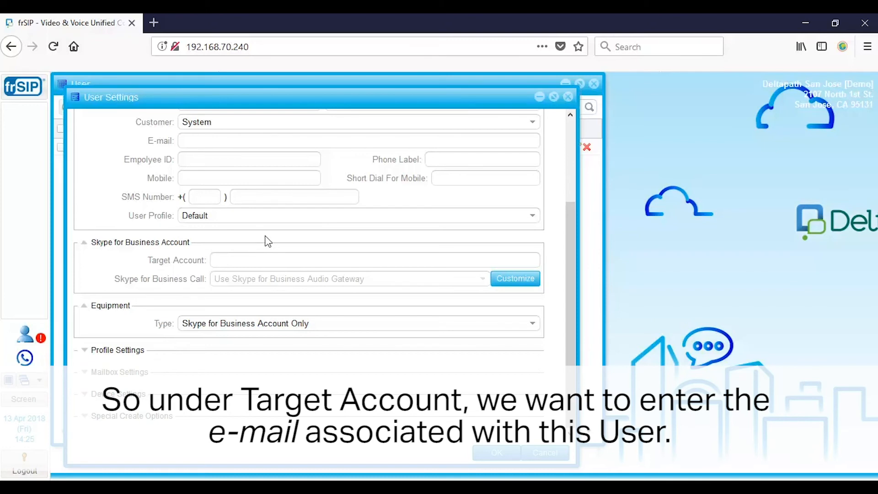
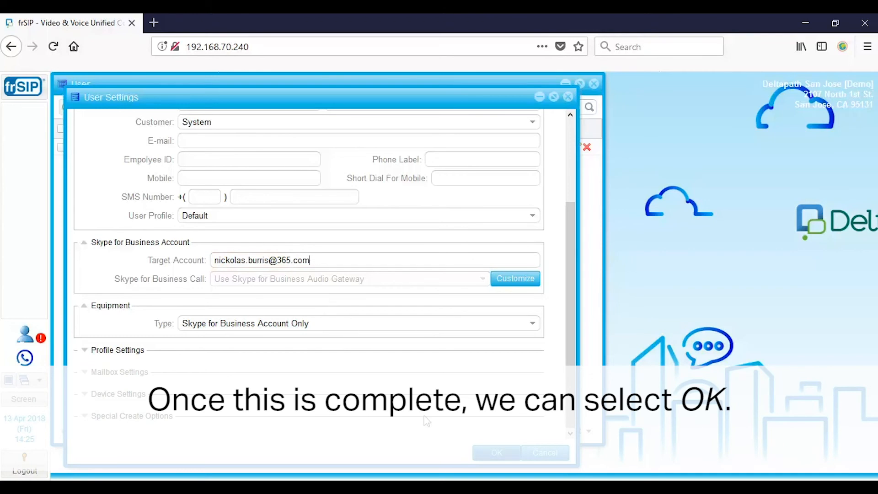
click(490, 456)
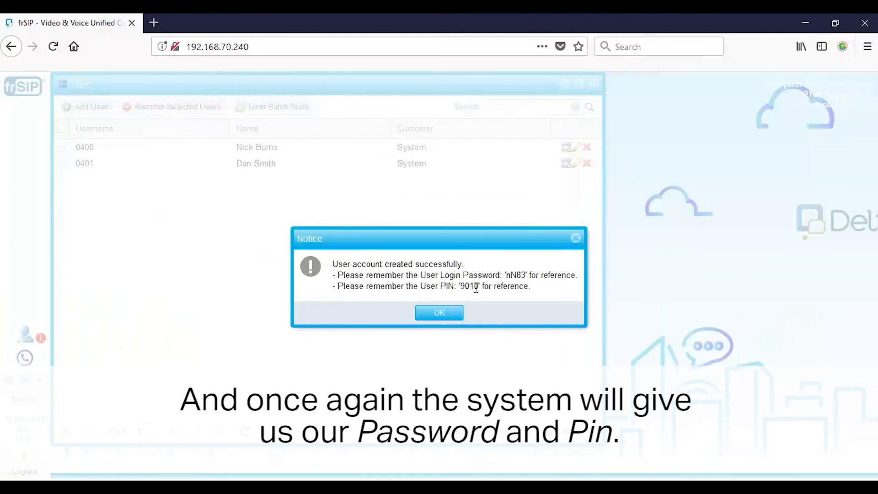
click(446, 313)
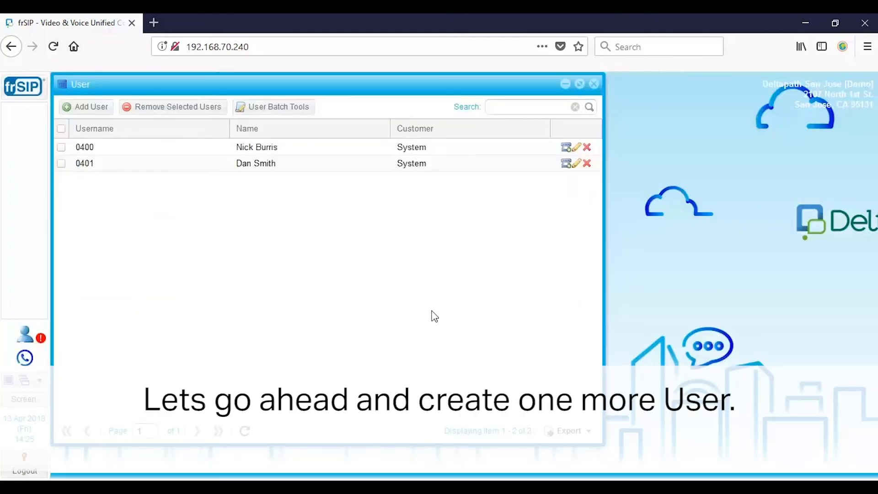
Start a new user with extension 0402 and enter the user's first and last name.
click(100, 108)
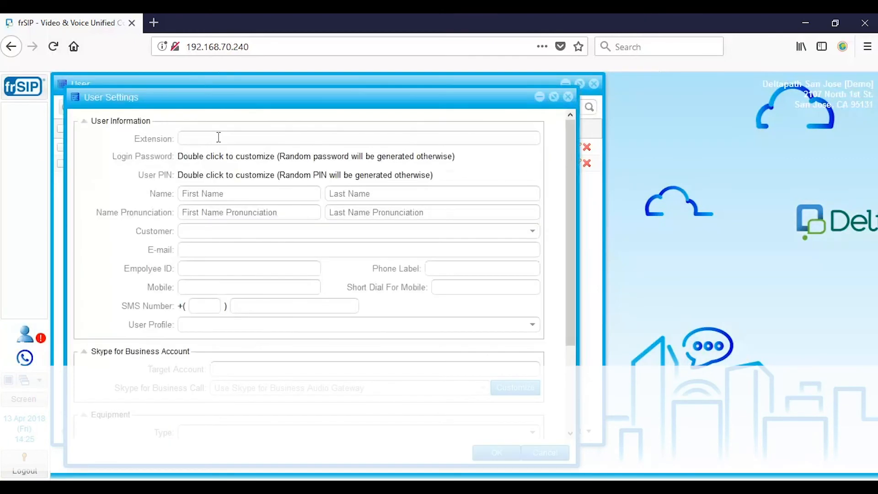
text(0402)
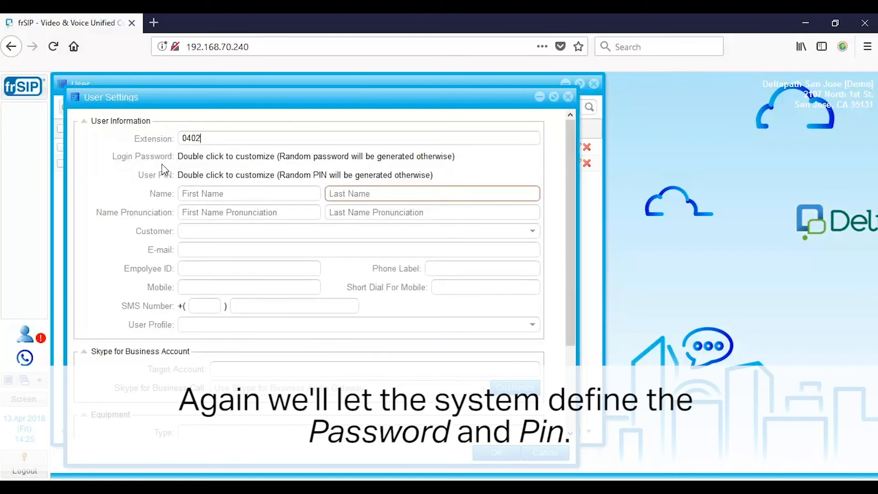
click(210, 192)
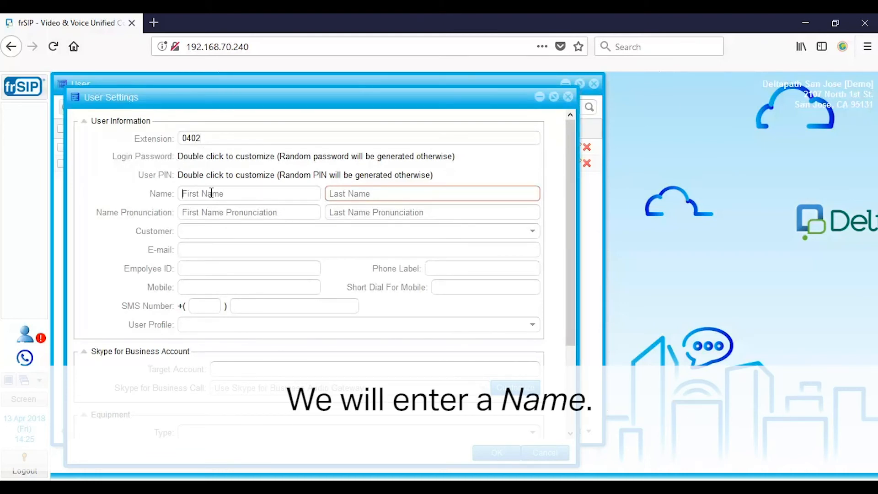
key(Tab)
Assign customer System, profile Default and equipment type Mobility Apps Only, then save user 0402.
click(210, 232)
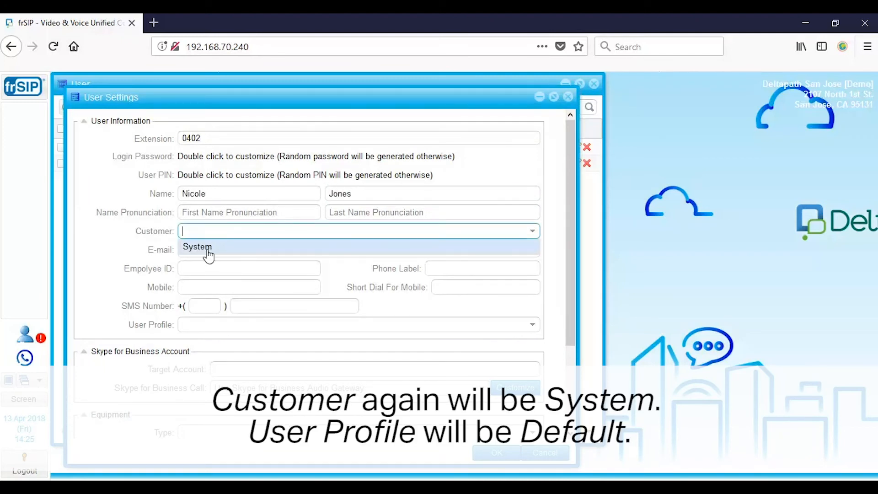
click(208, 249)
click(211, 325)
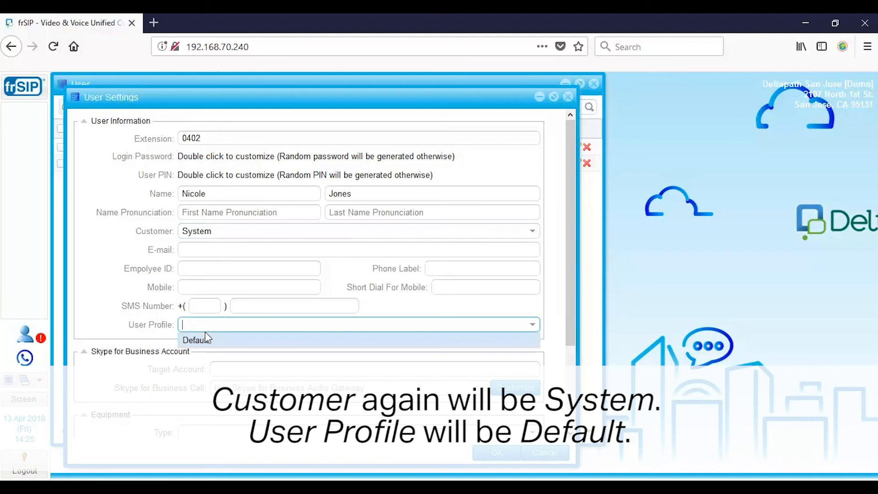
click(215, 341)
scroll(215, 331, down, 3)
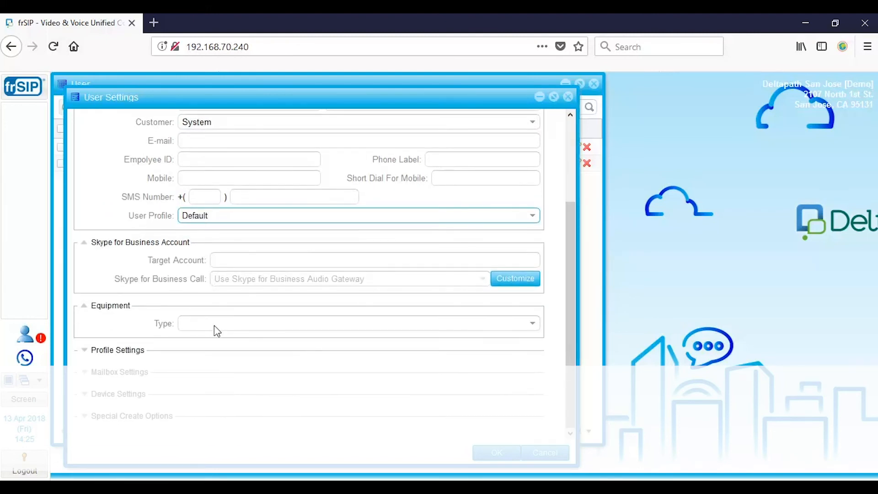
click(214, 325)
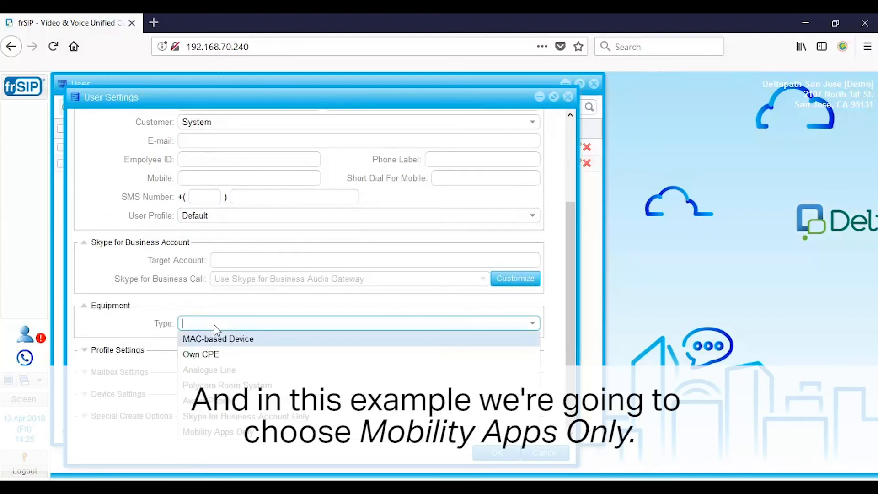
click(241, 433)
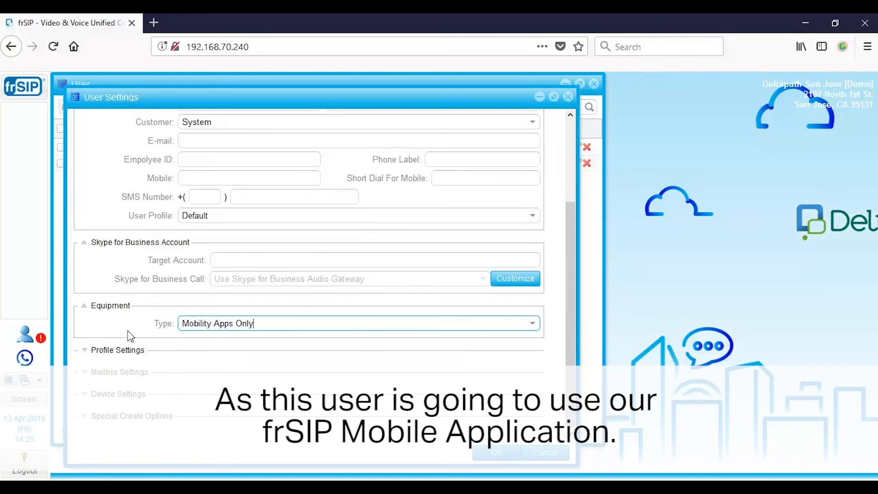
click(488, 455)
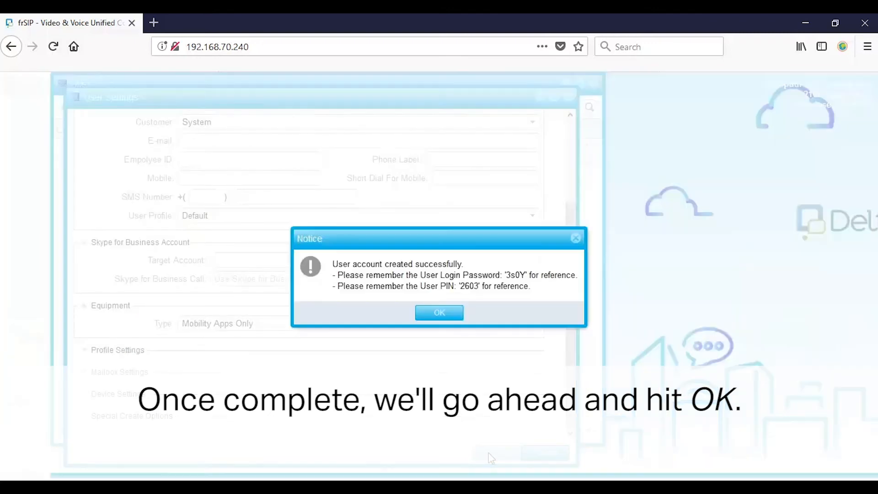
click(451, 315)
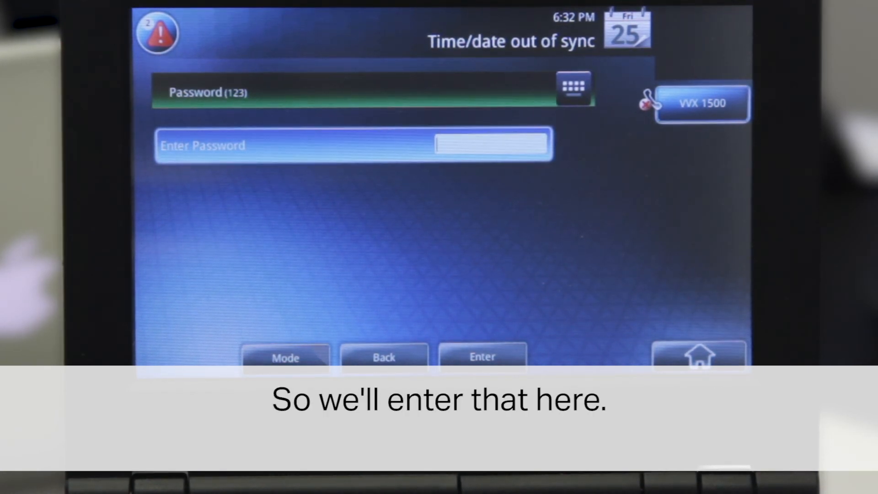
Enter the phone's administrator password to unlock the Advanced menu.
text(456)
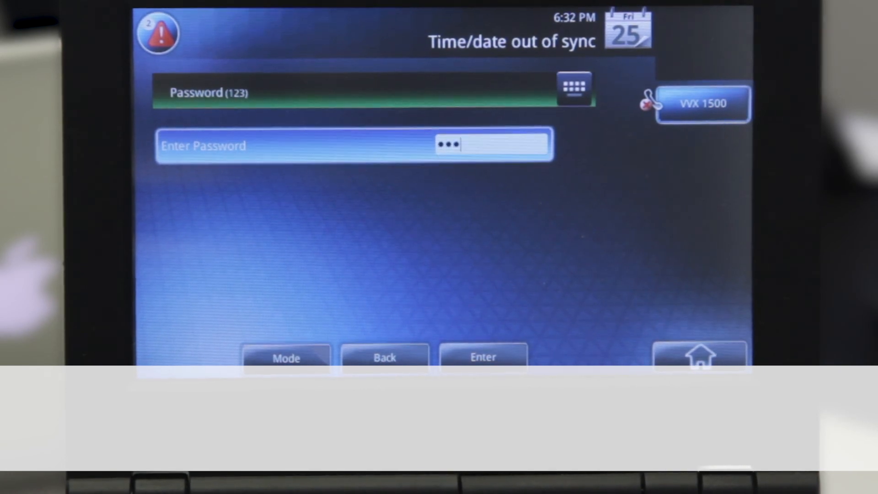
key(Return)
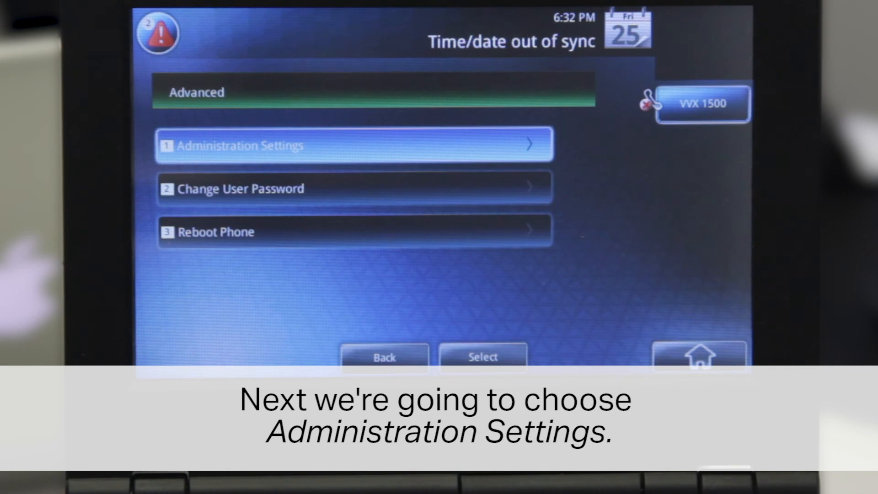
Go through Administration Settings and Network Configuration to the Provisioning Server settings.
key(Return)
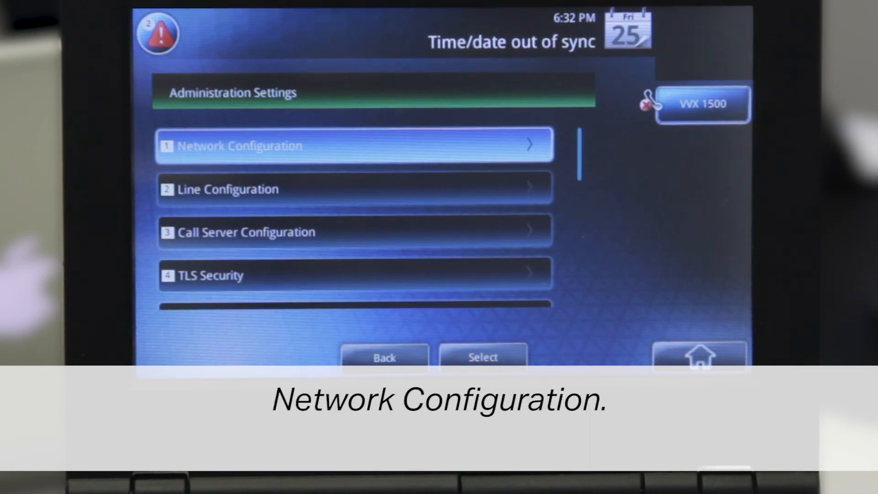
key(Return)
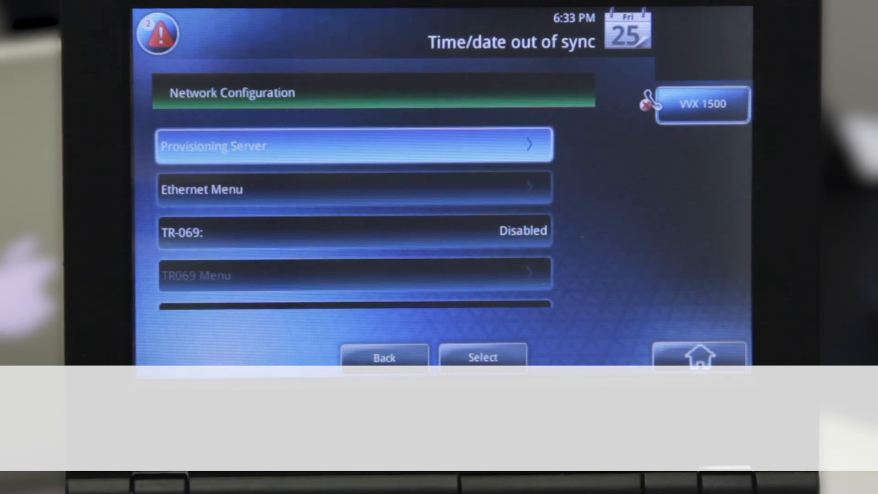
key(Return)
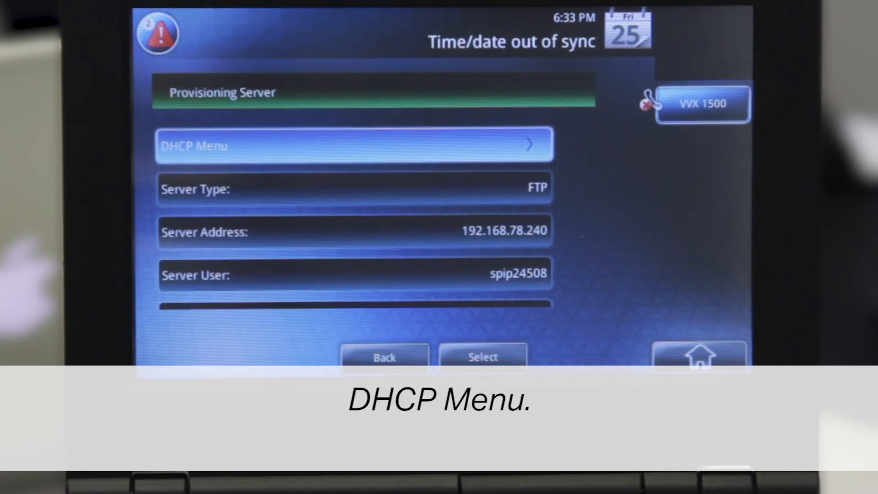
key(Return)
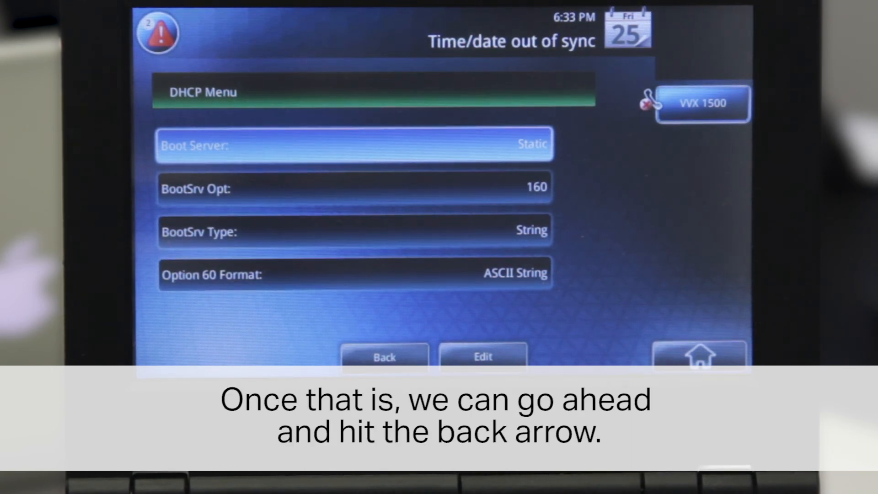
key(Left)
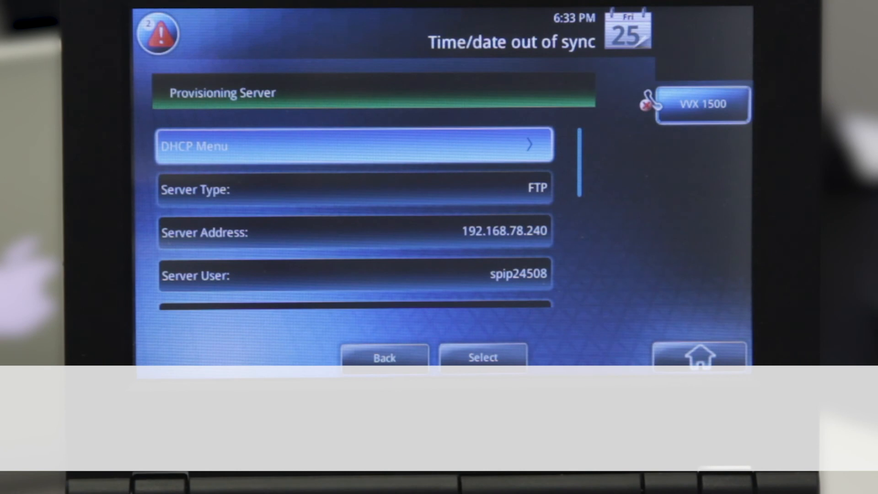
Set the provisioning server address to 192.168.78.240 in IP/URL mode and save the server user.
key(Down)
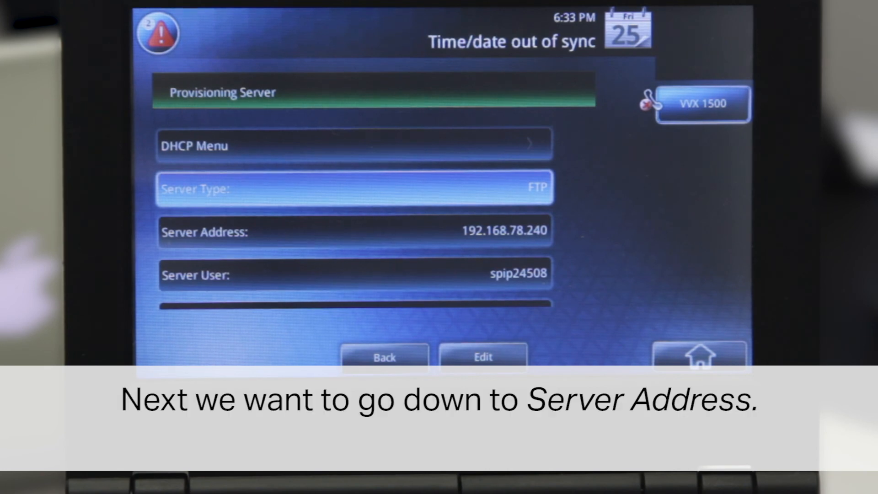
key(Down)
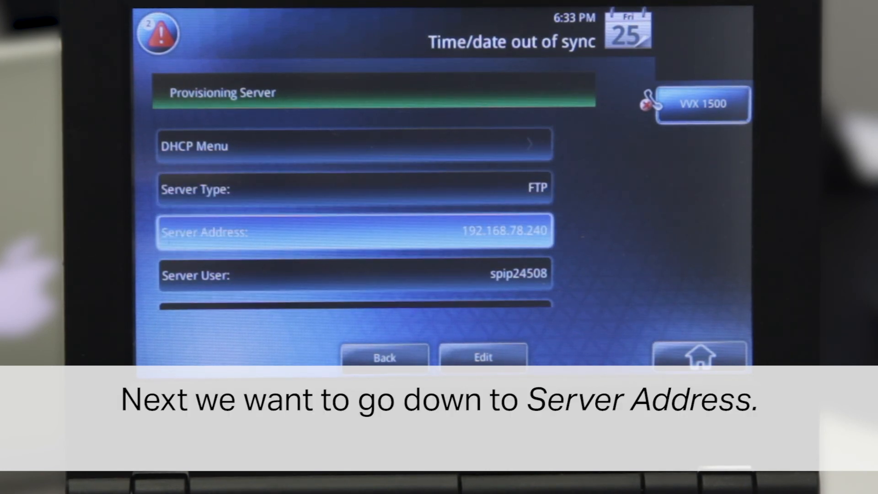
key(Return)
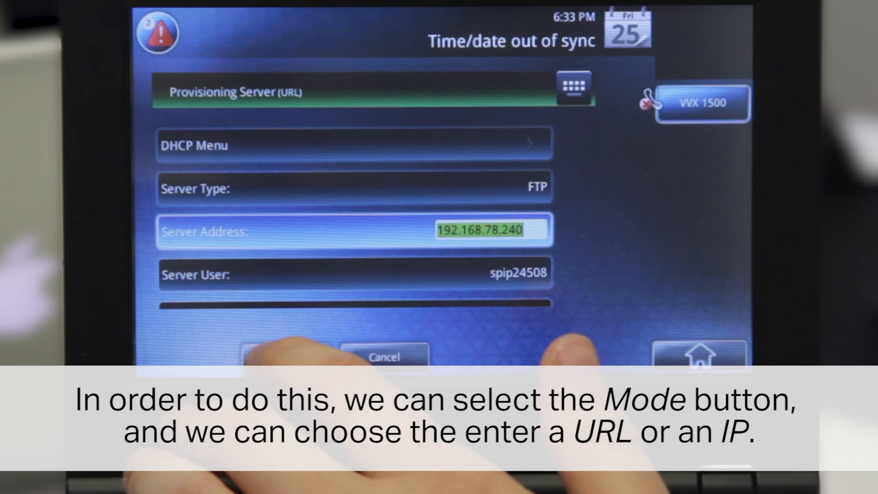
click(286, 357)
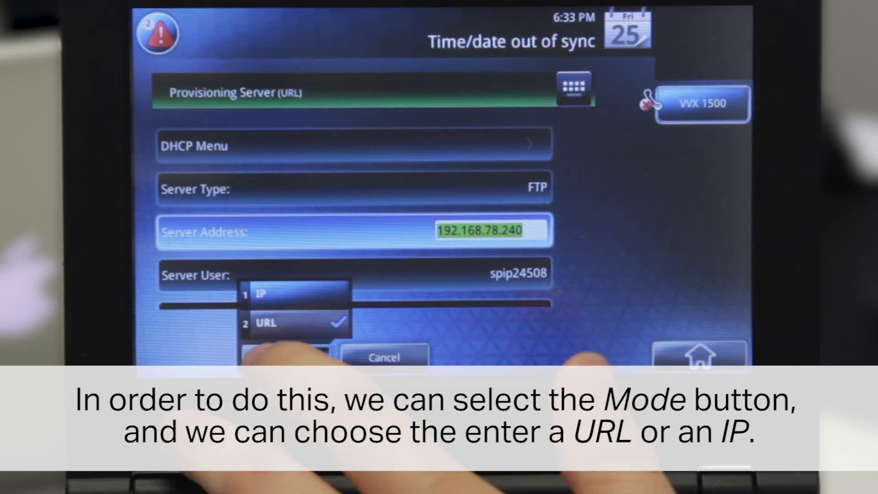
click(245, 289)
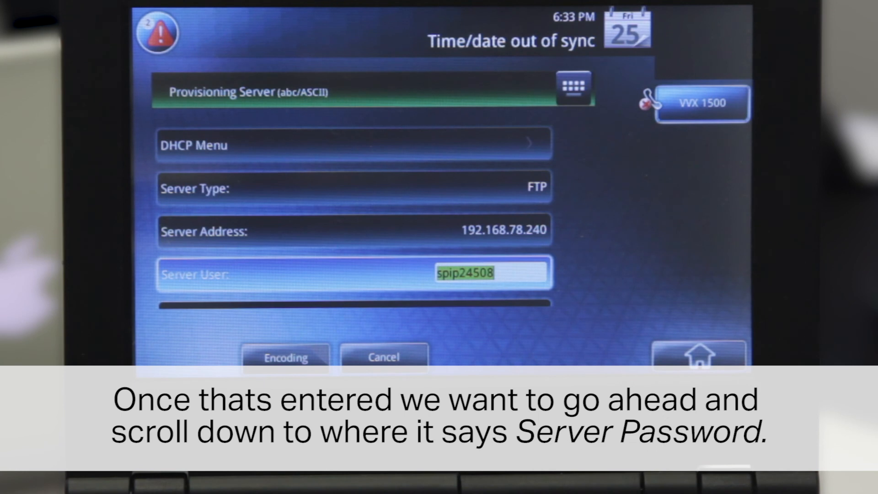
key(Return)
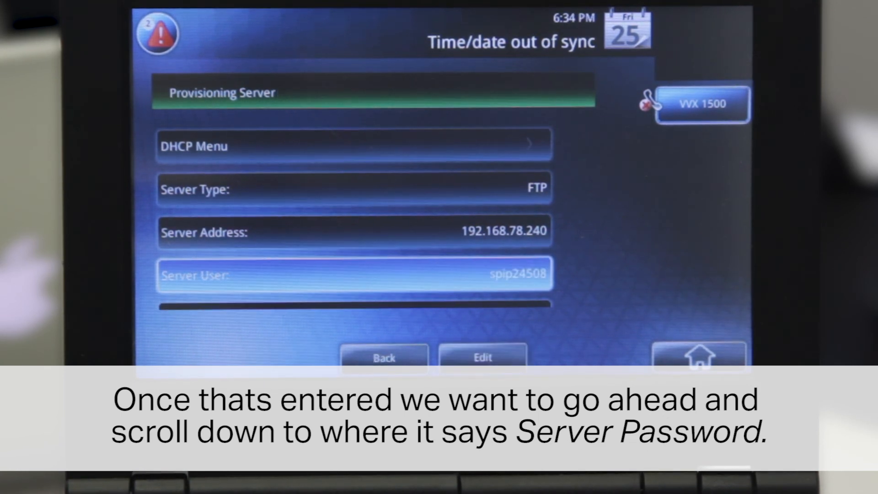
Save the provisioning server password and return to the Advanced menu.
key(Down)
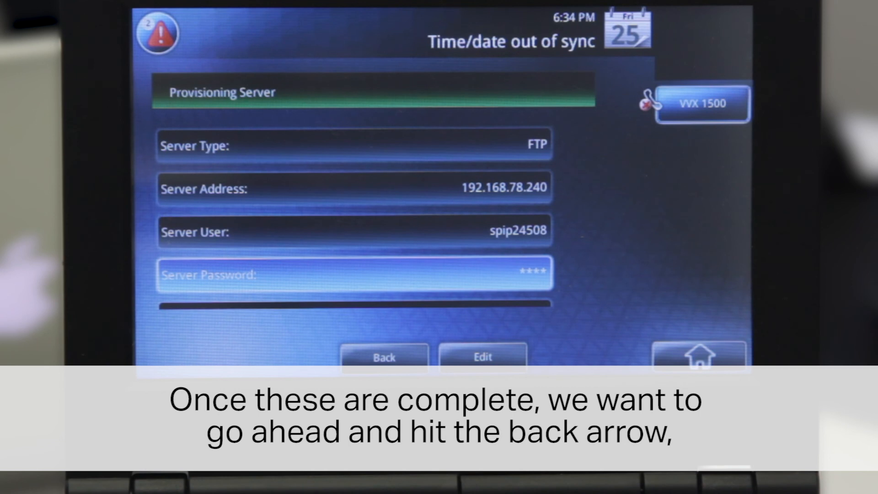
key(Left)
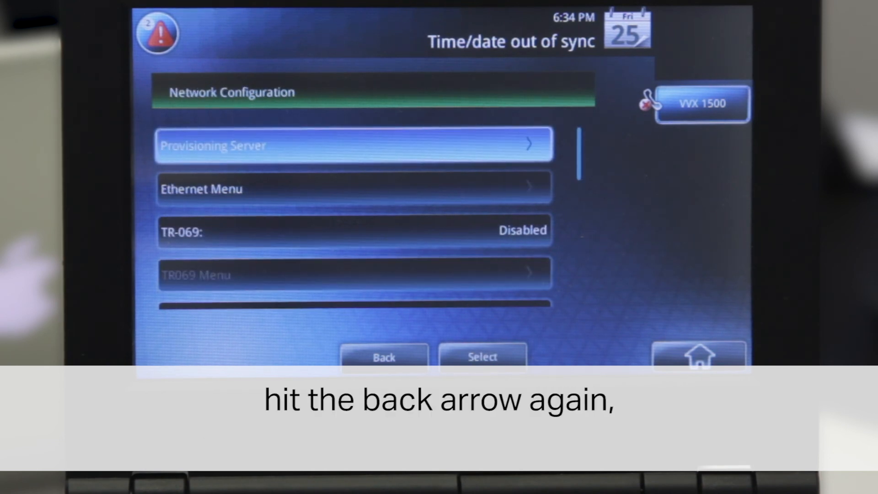
key(Left)
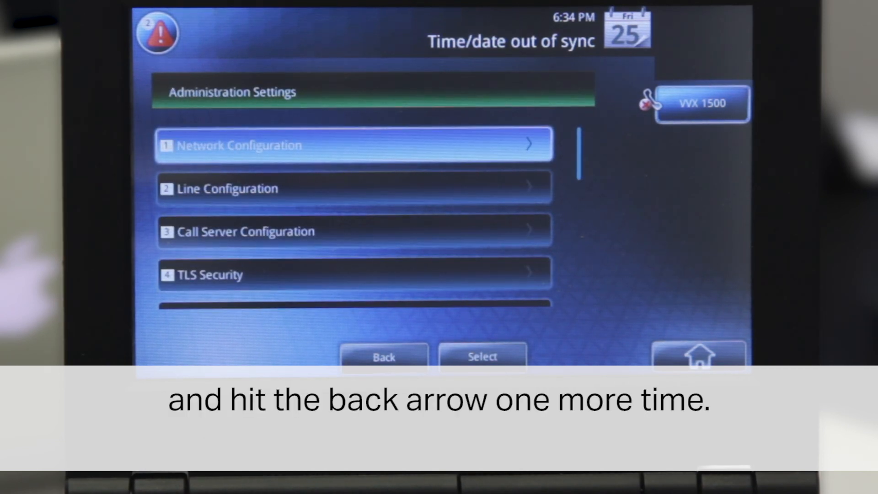
key(Left)
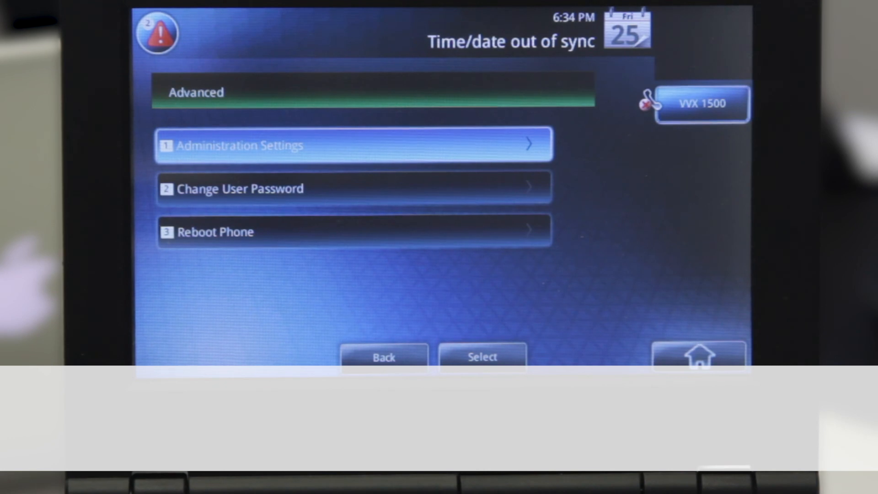
Reboot the phone from the Reboot Phone option, confirming Yes.
key(Down)
key(Down)
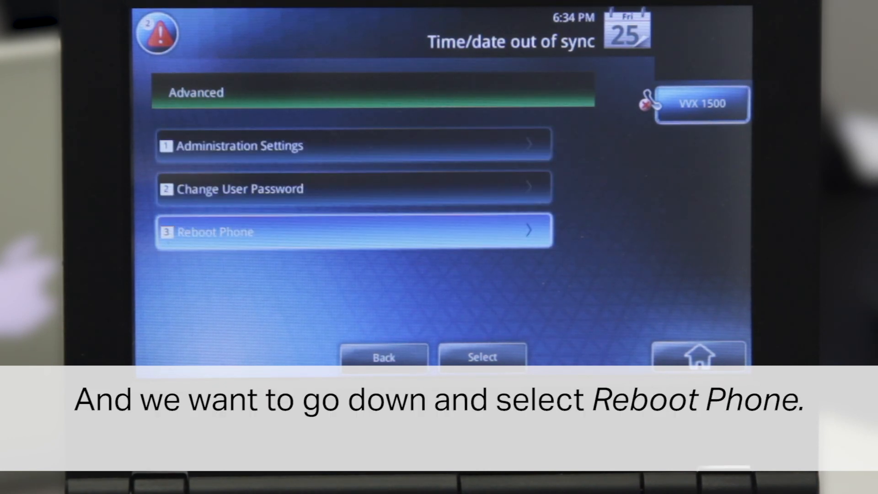
key(Return)
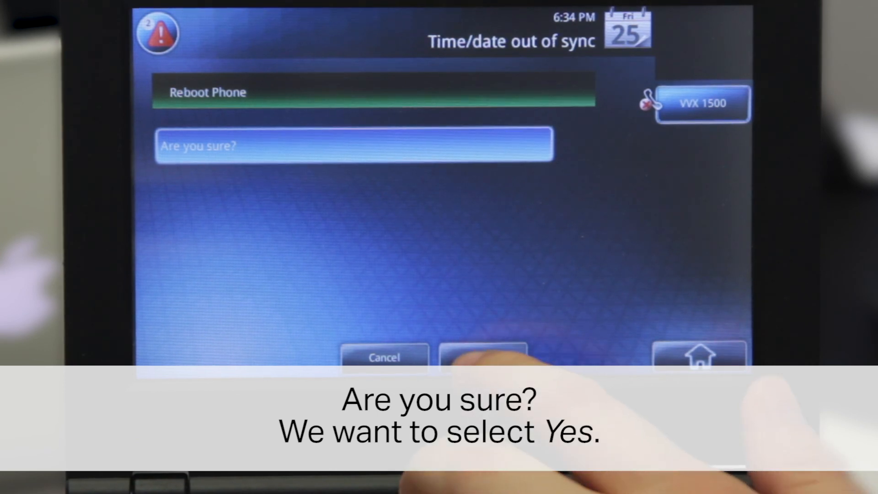
click(482, 357)
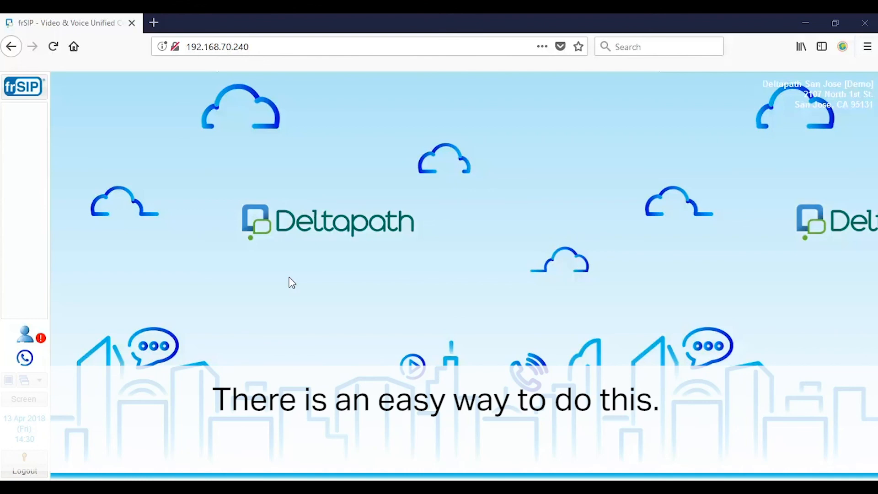
Find 'account' in the frSIP function list and open Skype for Business Account Mapping.
click(28, 87)
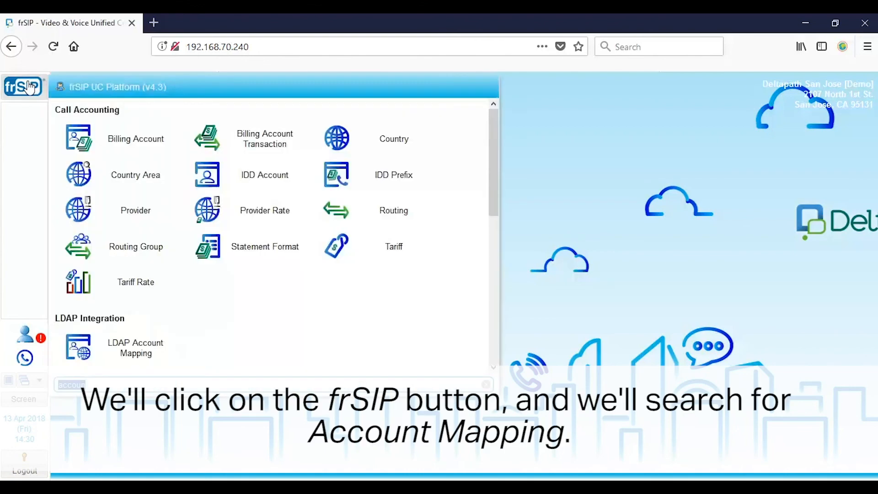
text(accou)
scroll(193, 235, down, 5)
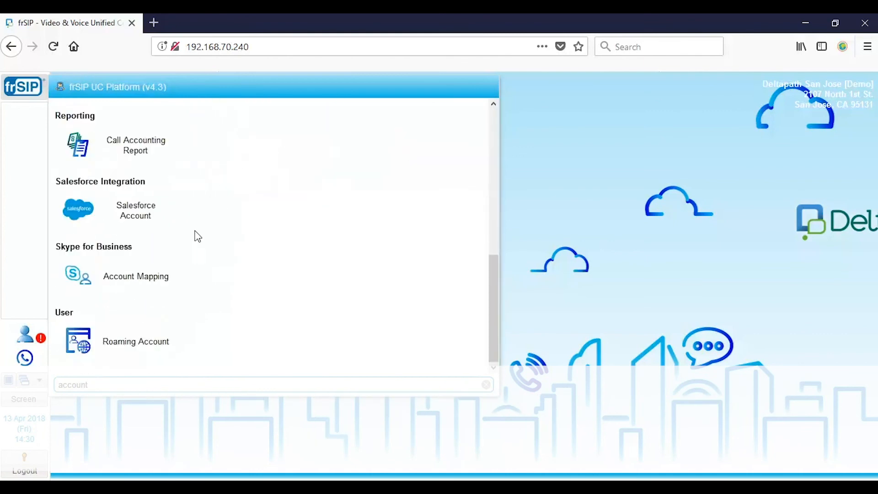
click(150, 284)
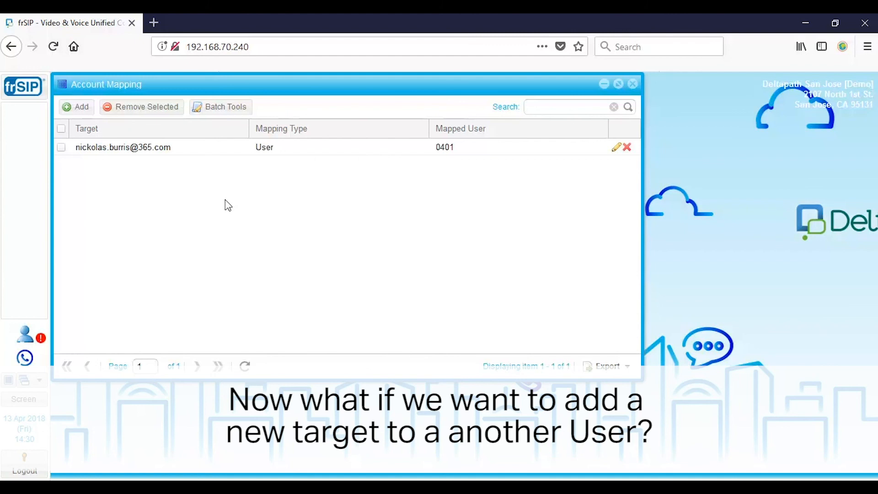
Add a mapping of the target account's e-mail address to user 0402 and save it.
click(81, 107)
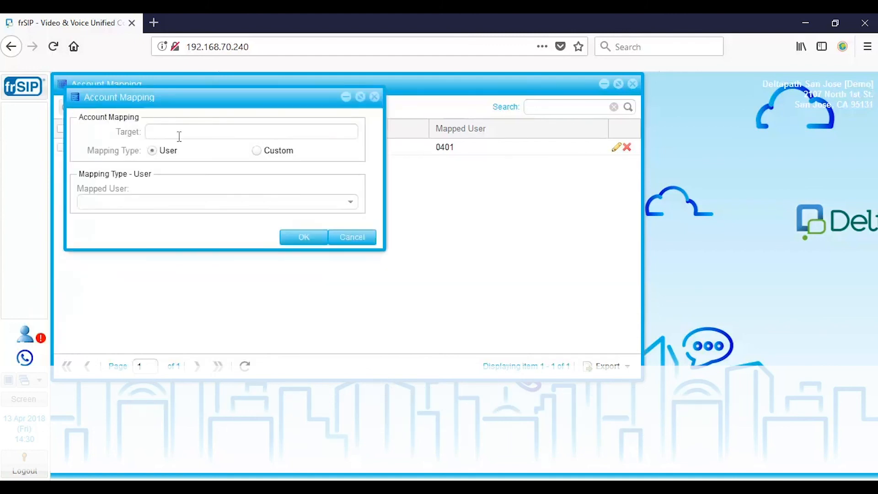
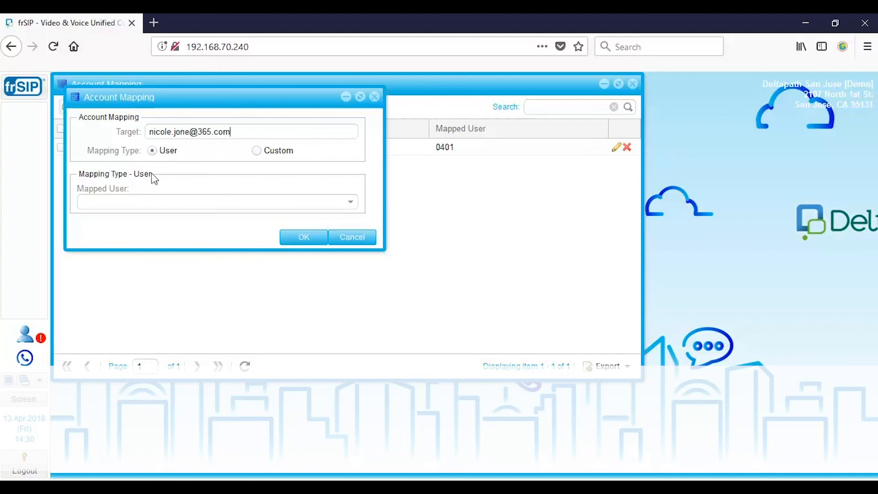
click(352, 207)
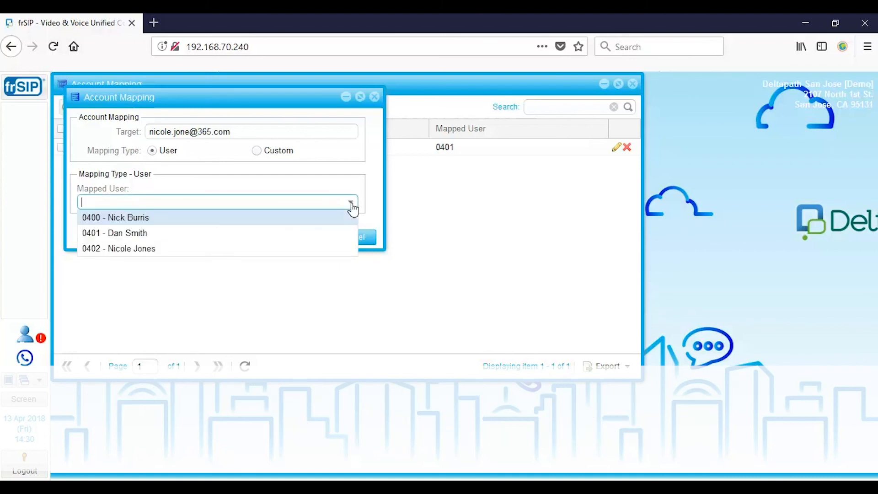
click(173, 249)
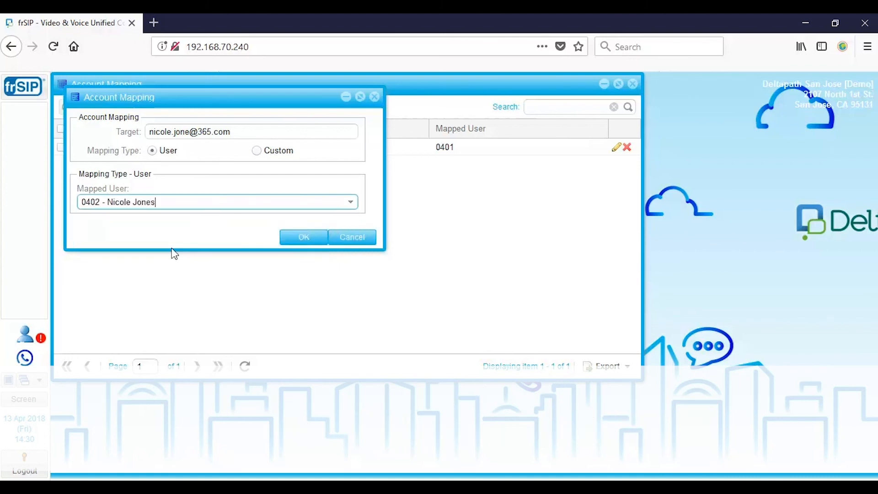
click(299, 238)
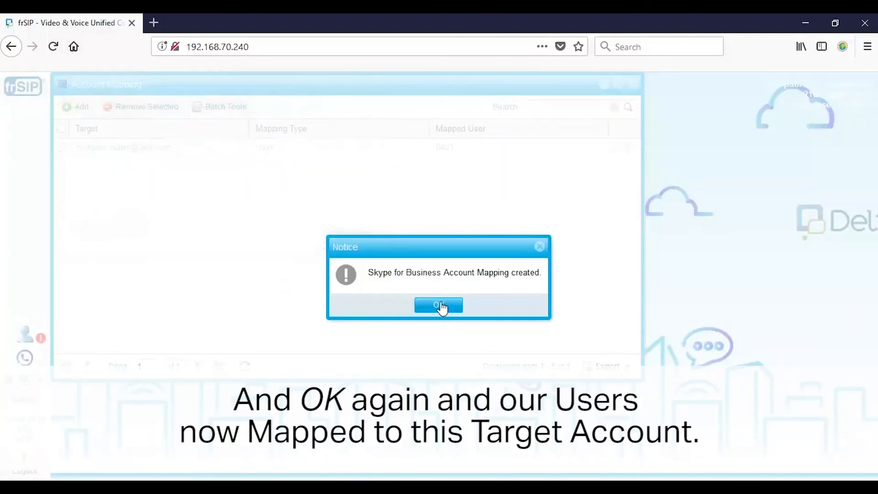
click(439, 306)
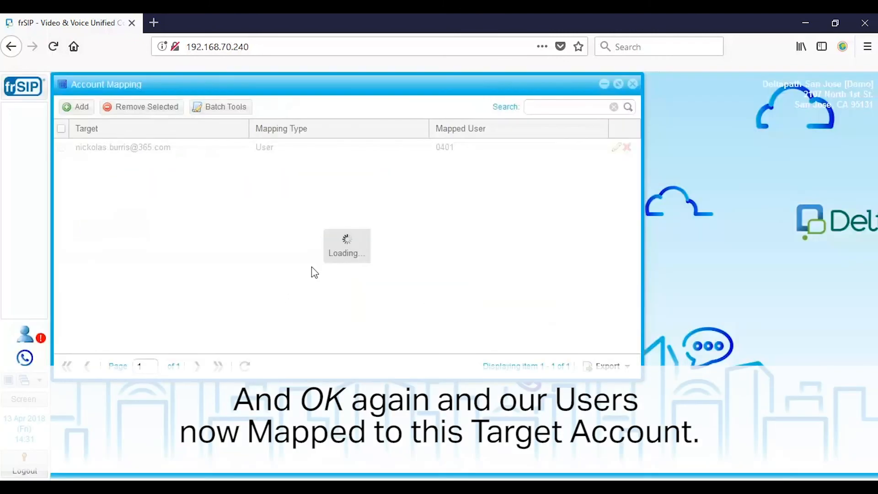